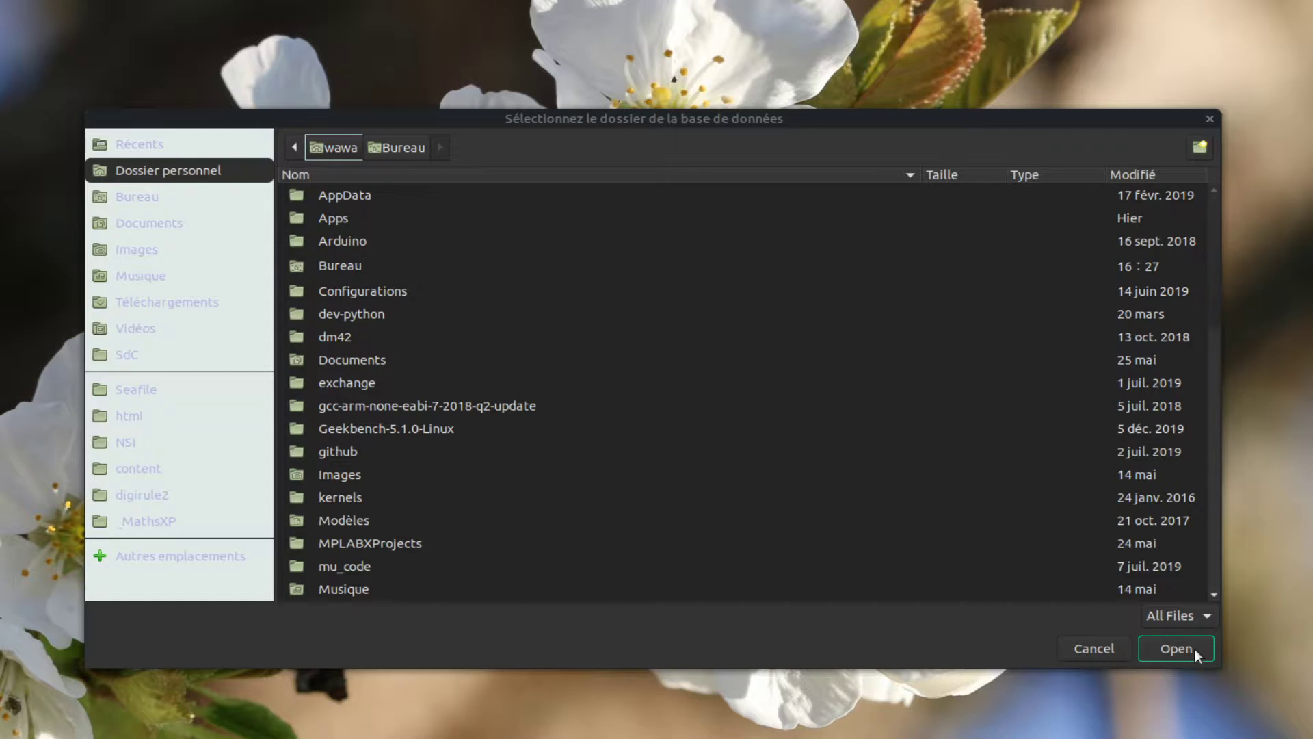
# Choose the personal home folder as the database location and create a new data file there.
pyautogui.click(1176, 648)
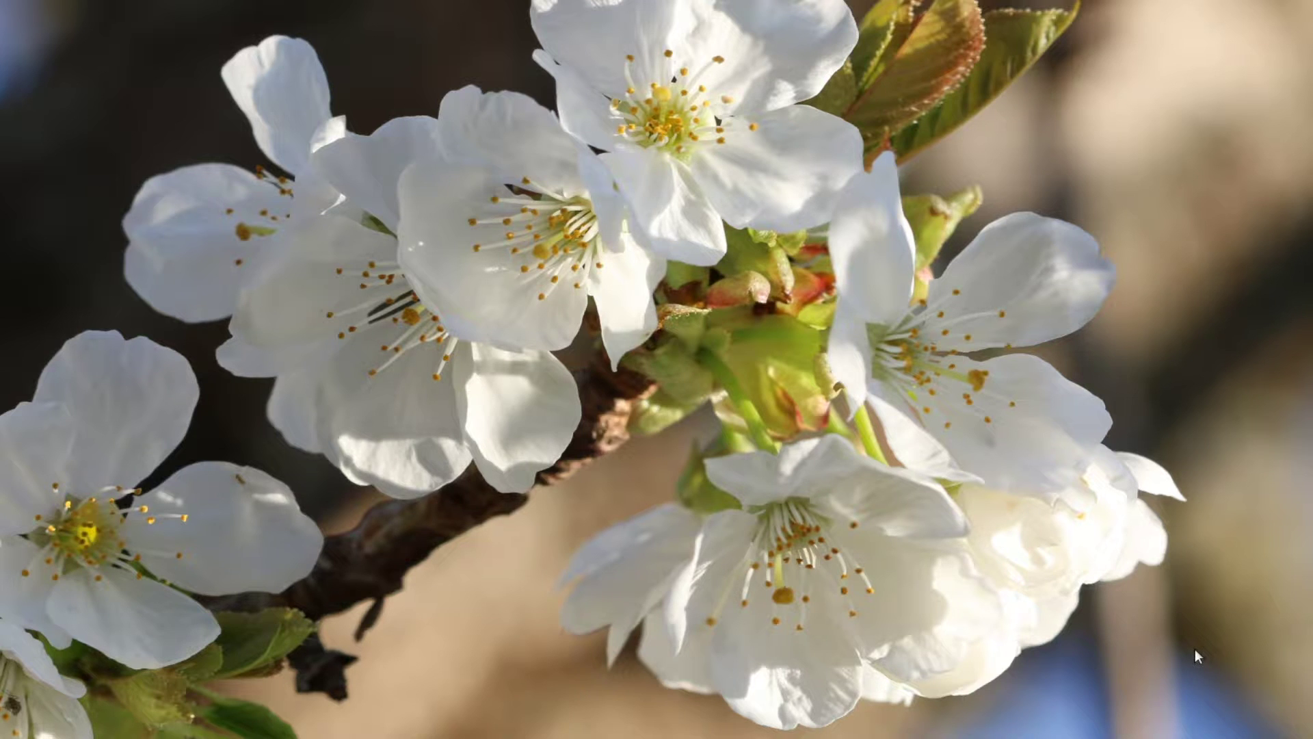
pyautogui.moveTo(497, 276); pyautogui.dragTo(738, 305)
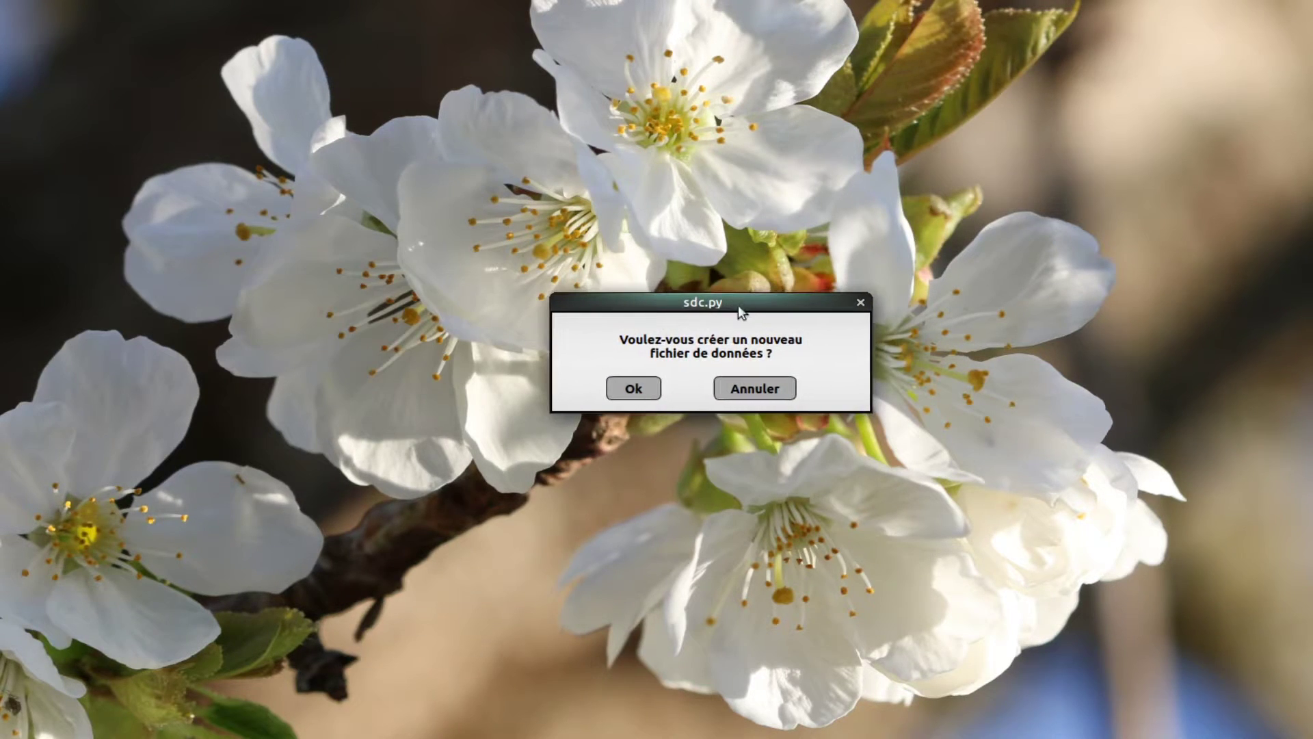
pyautogui.click(634, 389)
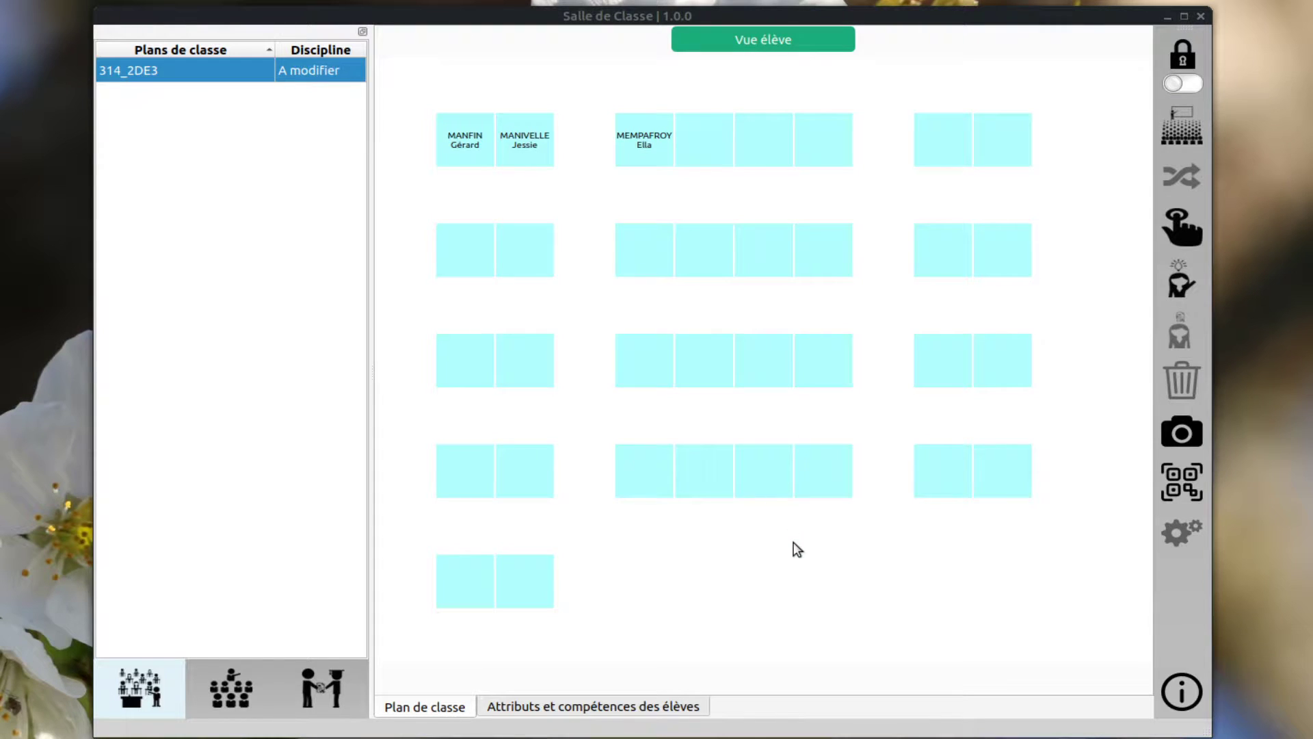
# Unlock editing of the class plan and review the class list, the attribute list and the list of class plans.
pyautogui.click(1183, 84)
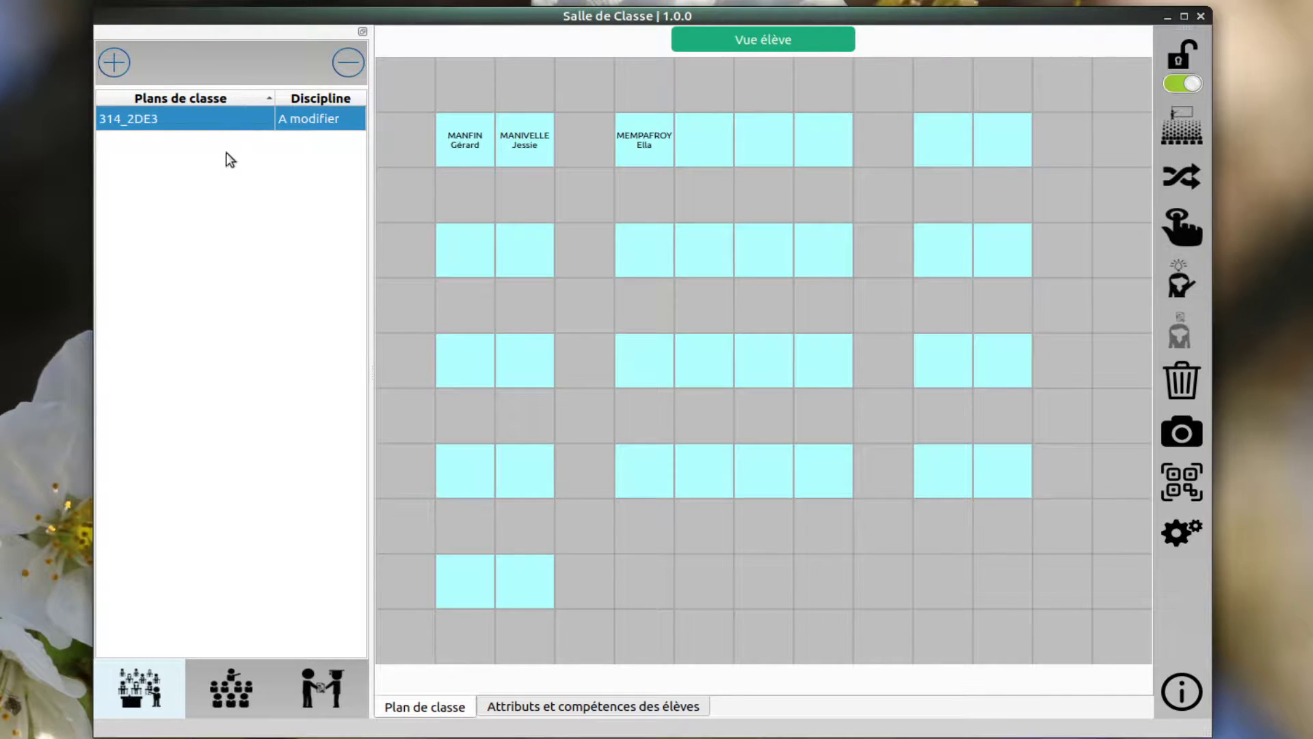
pyautogui.click(244, 693)
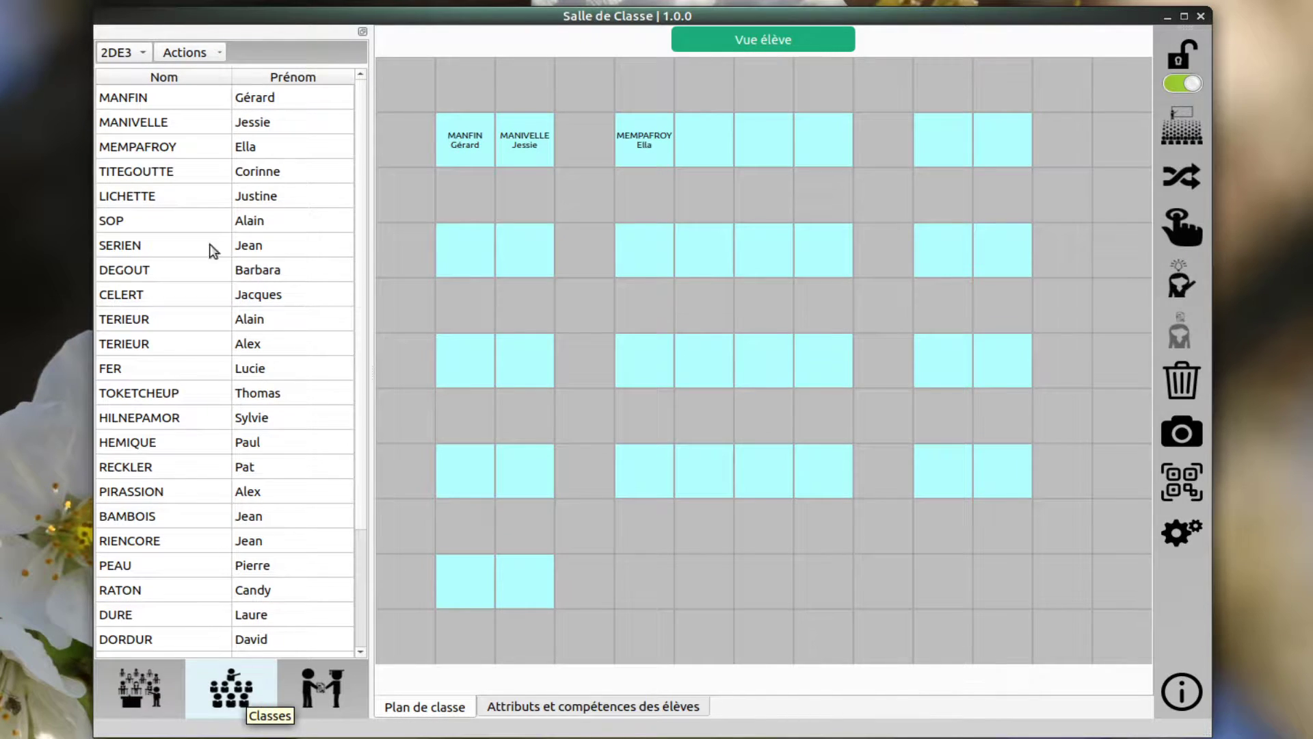
pyautogui.scroll(-2, 217, 255)
pyautogui.scroll(2, 219, 274)
pyautogui.click(322, 687)
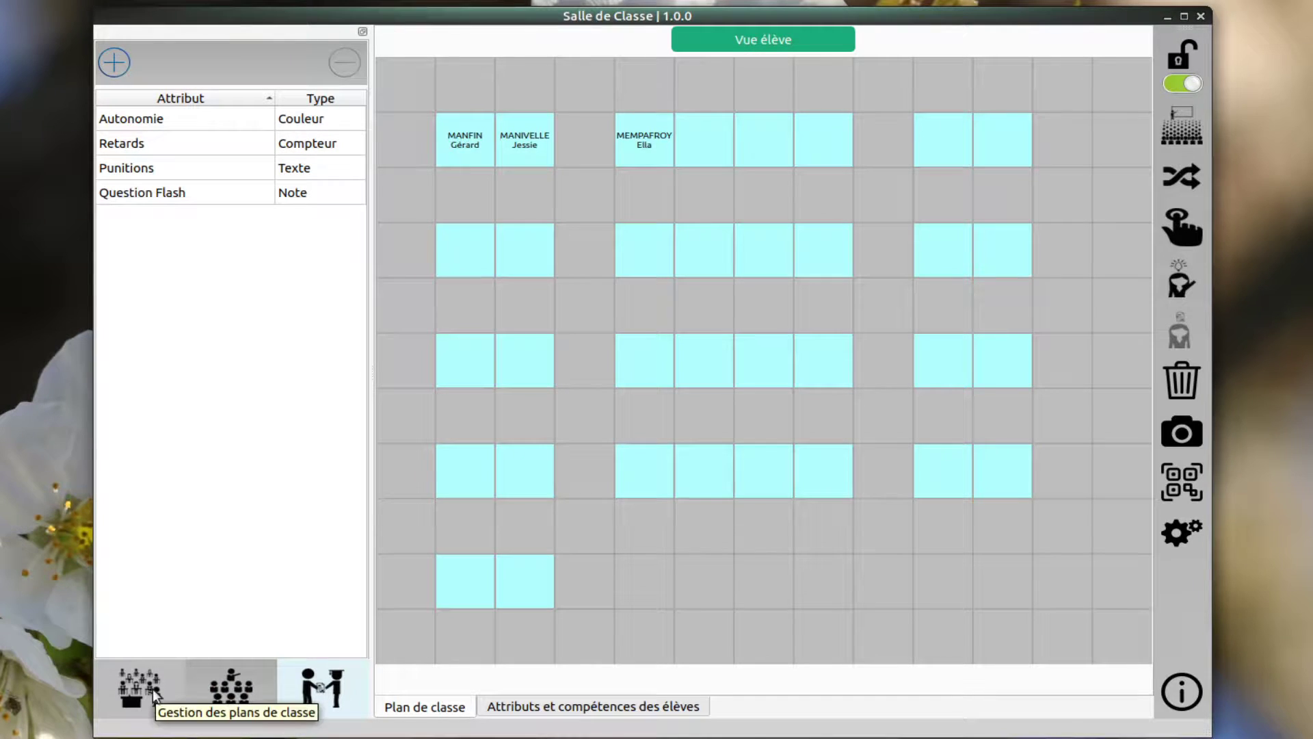
pyautogui.click(153, 689)
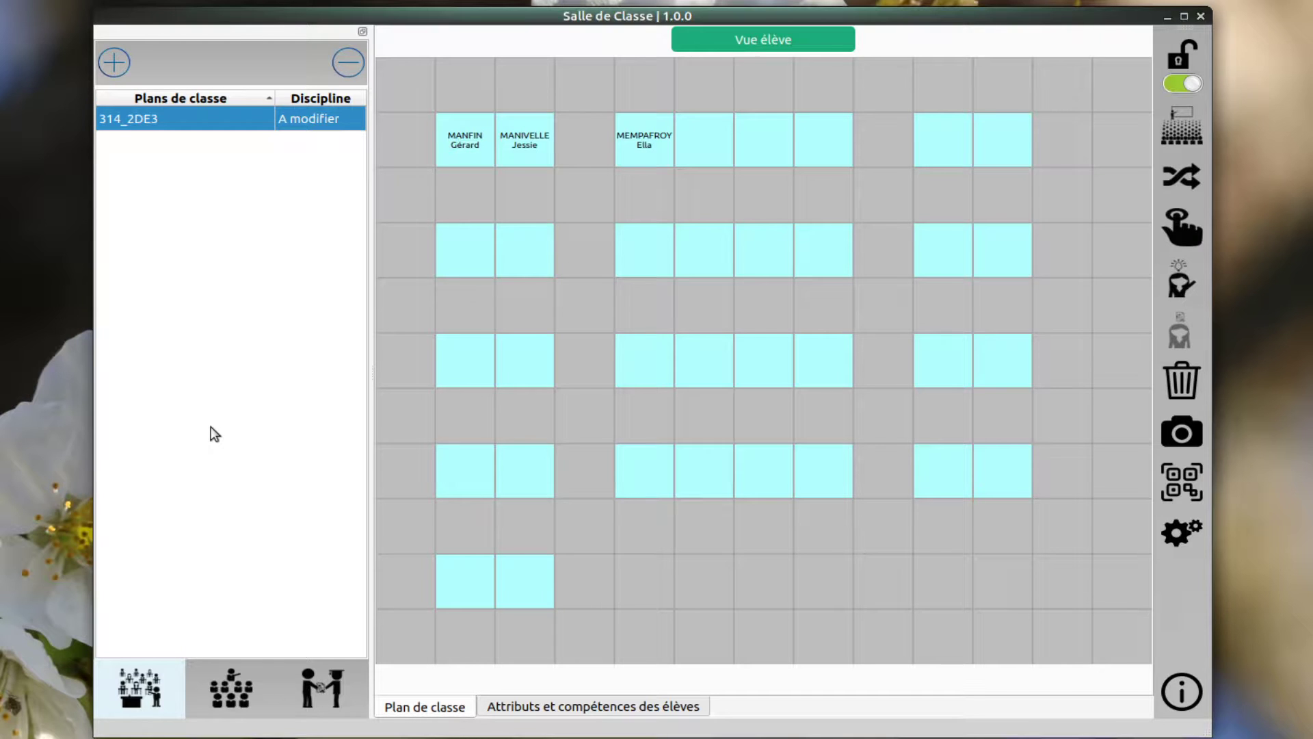
# Place all students of class 2DE3 on the seating plan with automatic placement.
pyautogui.click(252, 696)
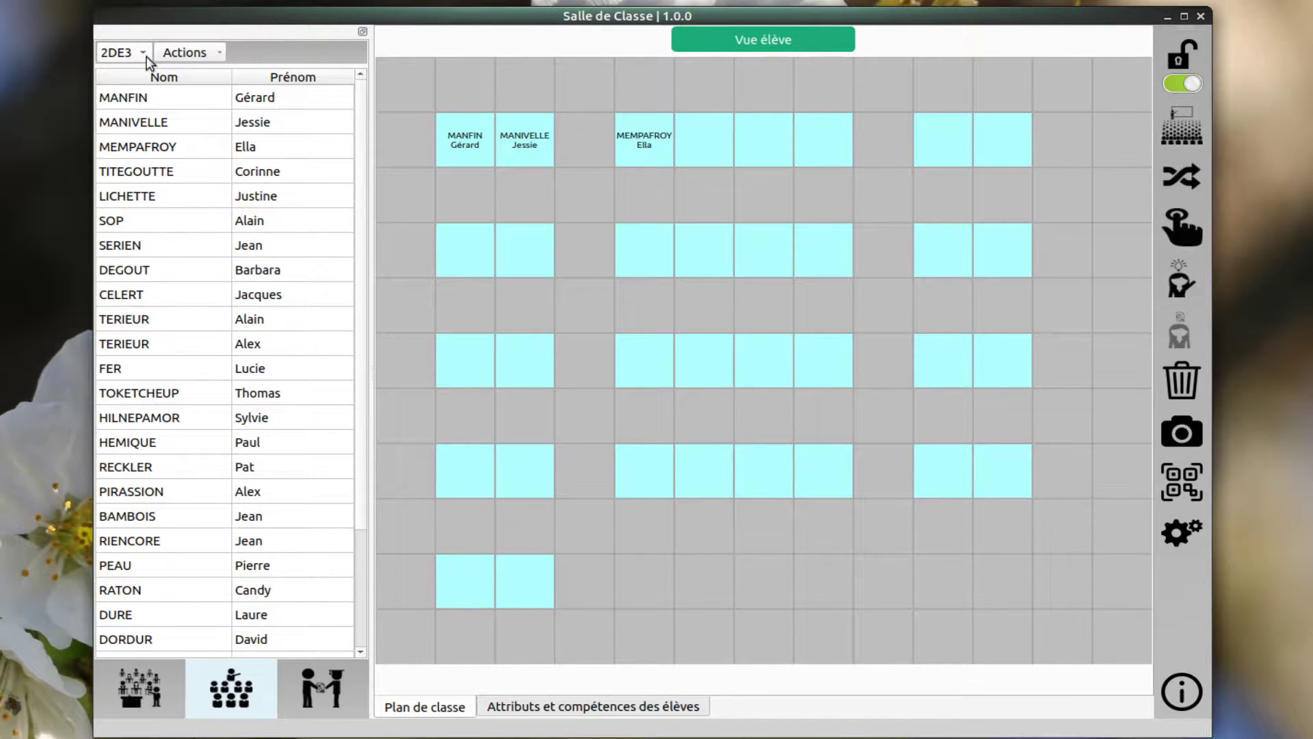
pyautogui.click(211, 51)
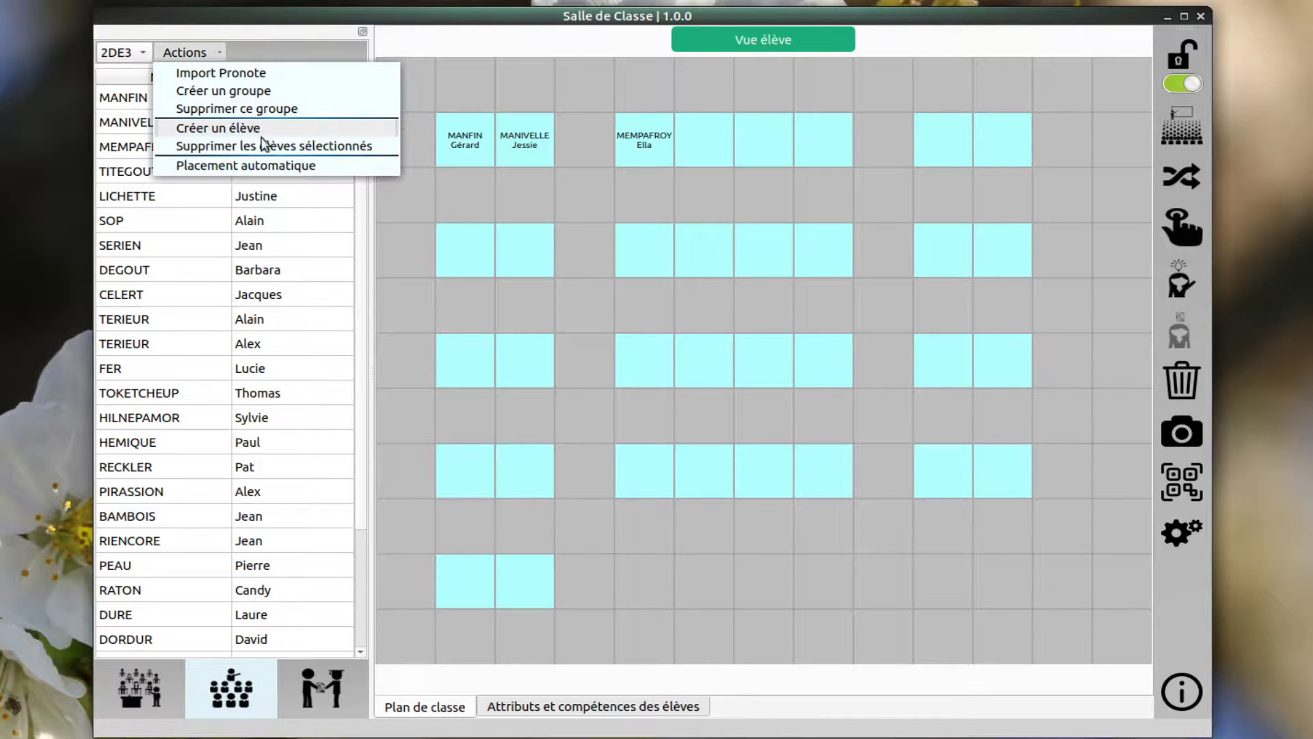
pyautogui.click(260, 165)
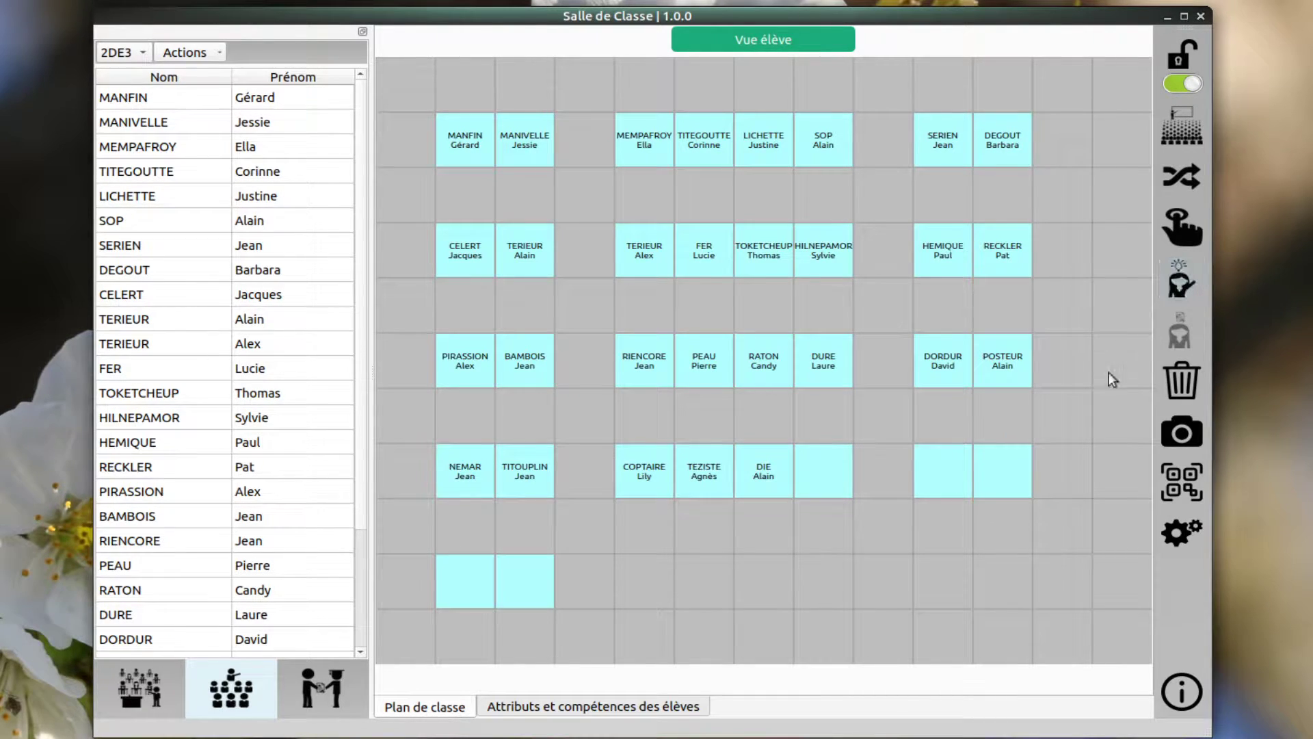
# Cycle the seat selection until only the empty seats are selected, and delete them from the plan.
pyautogui.click(1188, 227)
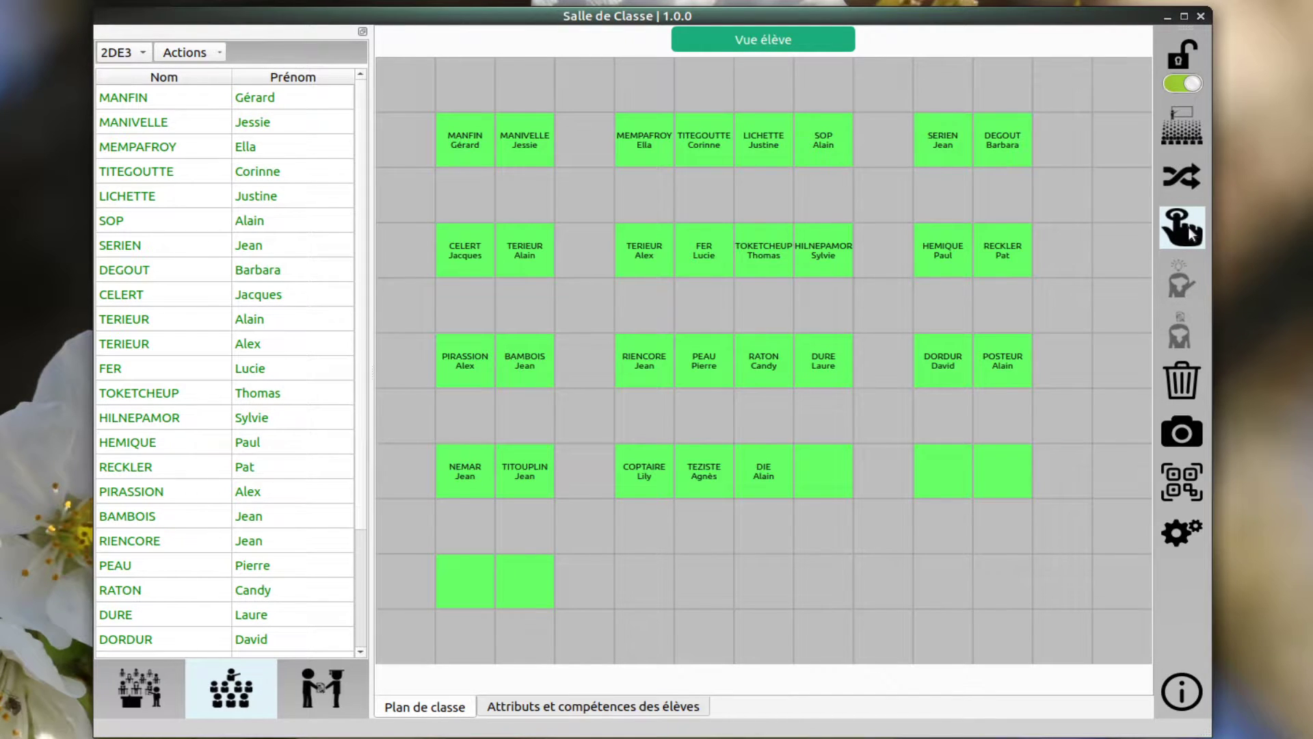
pyautogui.click(1188, 227)
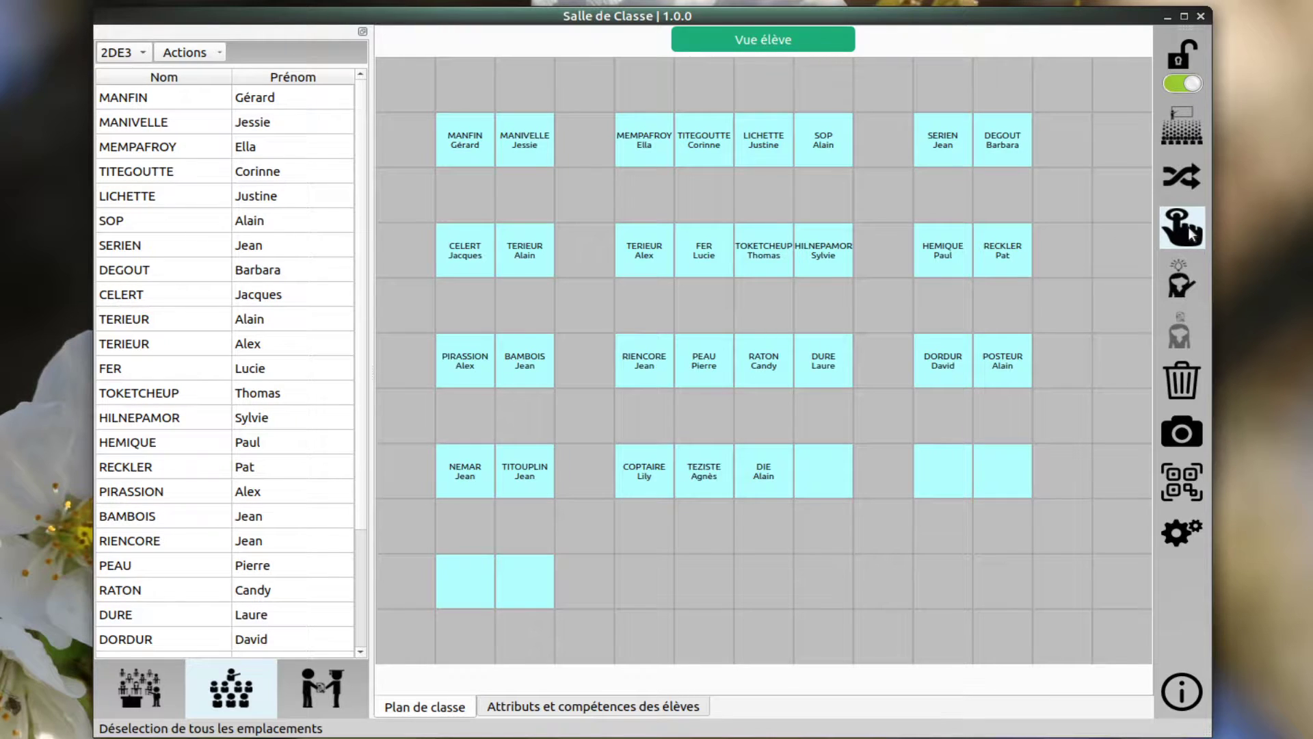
pyautogui.click(1188, 228)
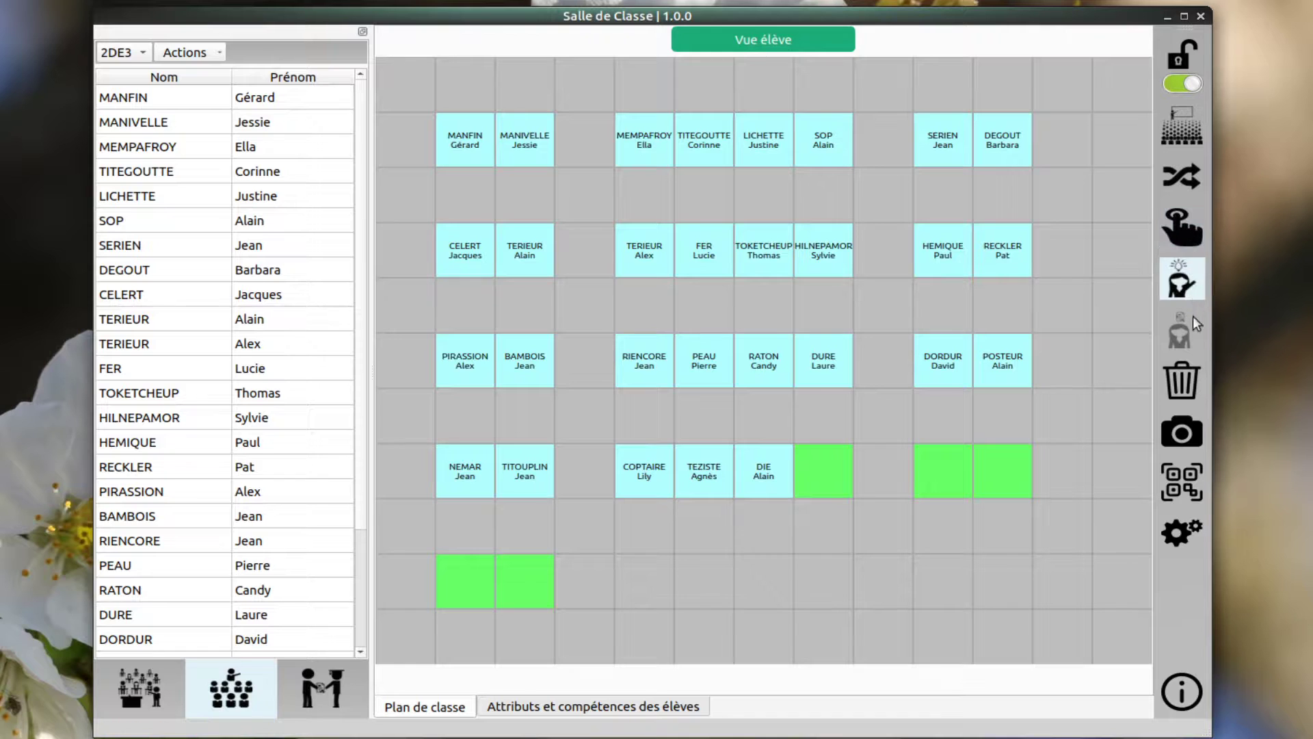
pyautogui.click(1179, 387)
pyautogui.click(580, 387)
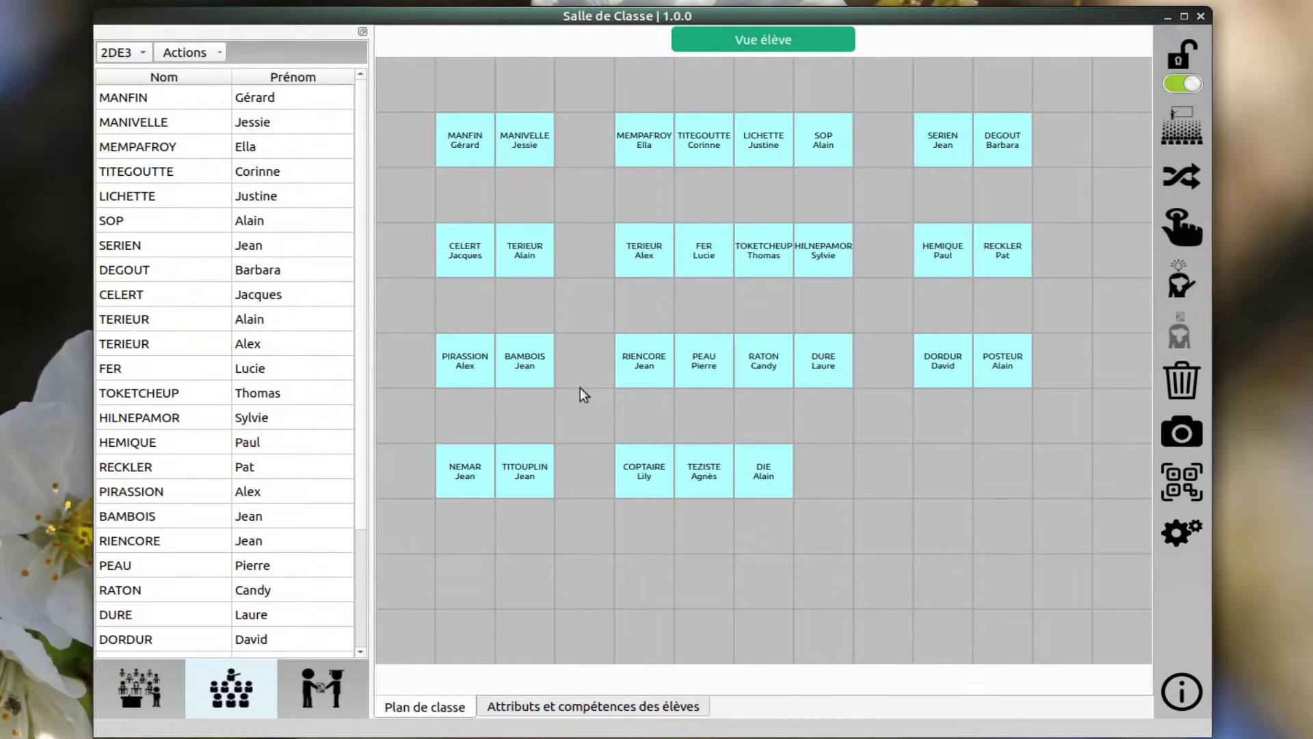
# Shuffle the students on the seating plan three times, confirming each shuffle.
pyautogui.click(1189, 180)
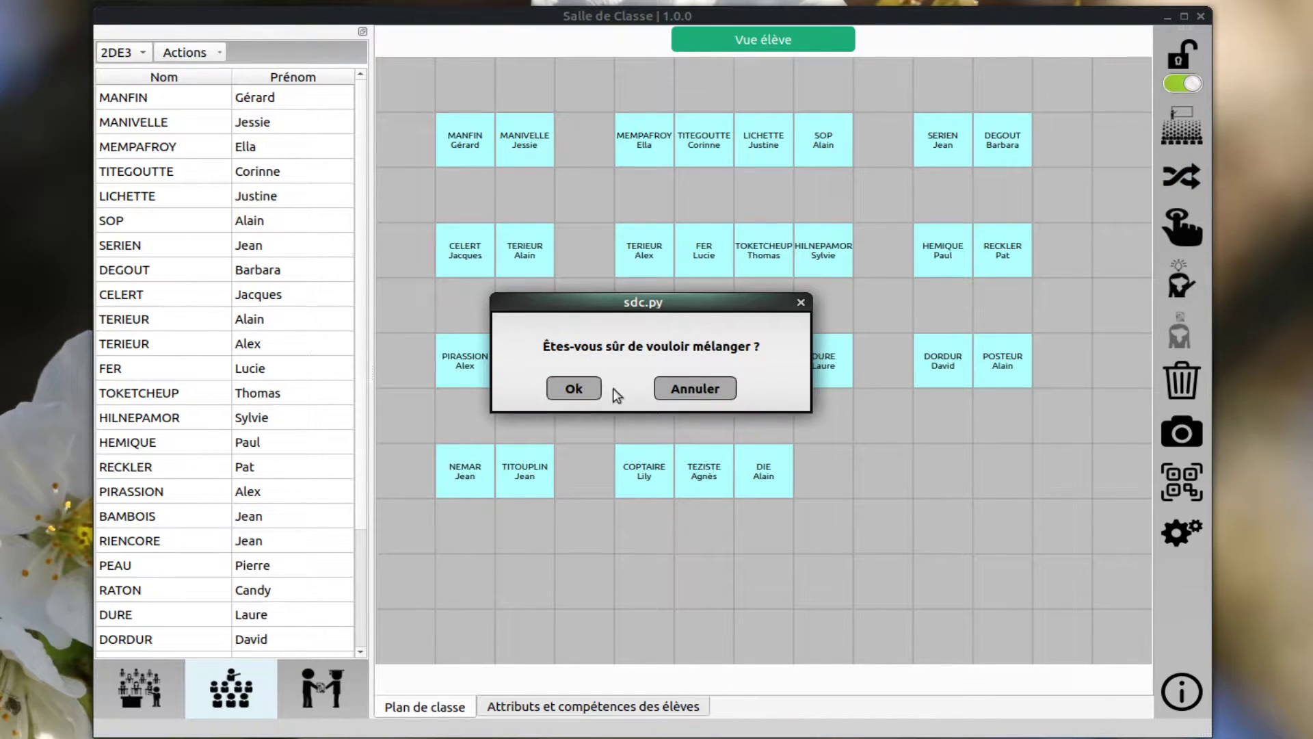
pyautogui.click(575, 389)
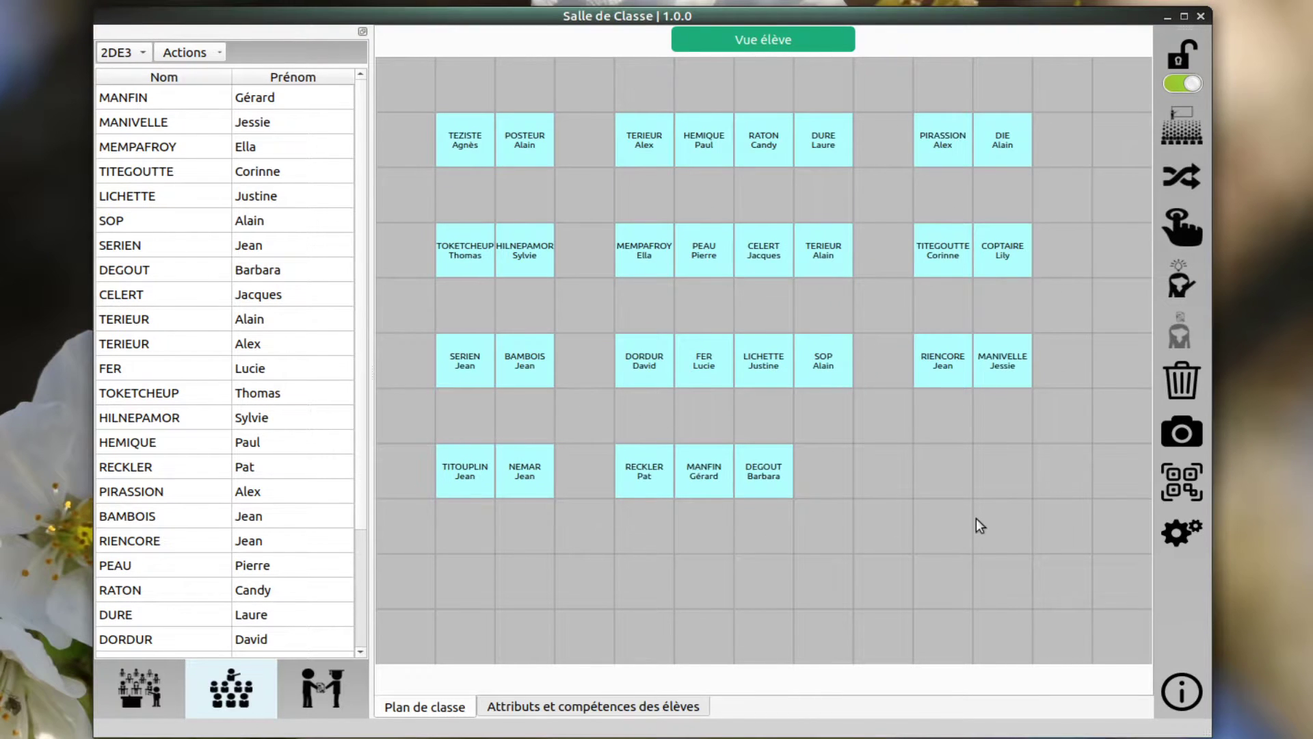
pyautogui.click(1190, 175)
pyautogui.click(591, 386)
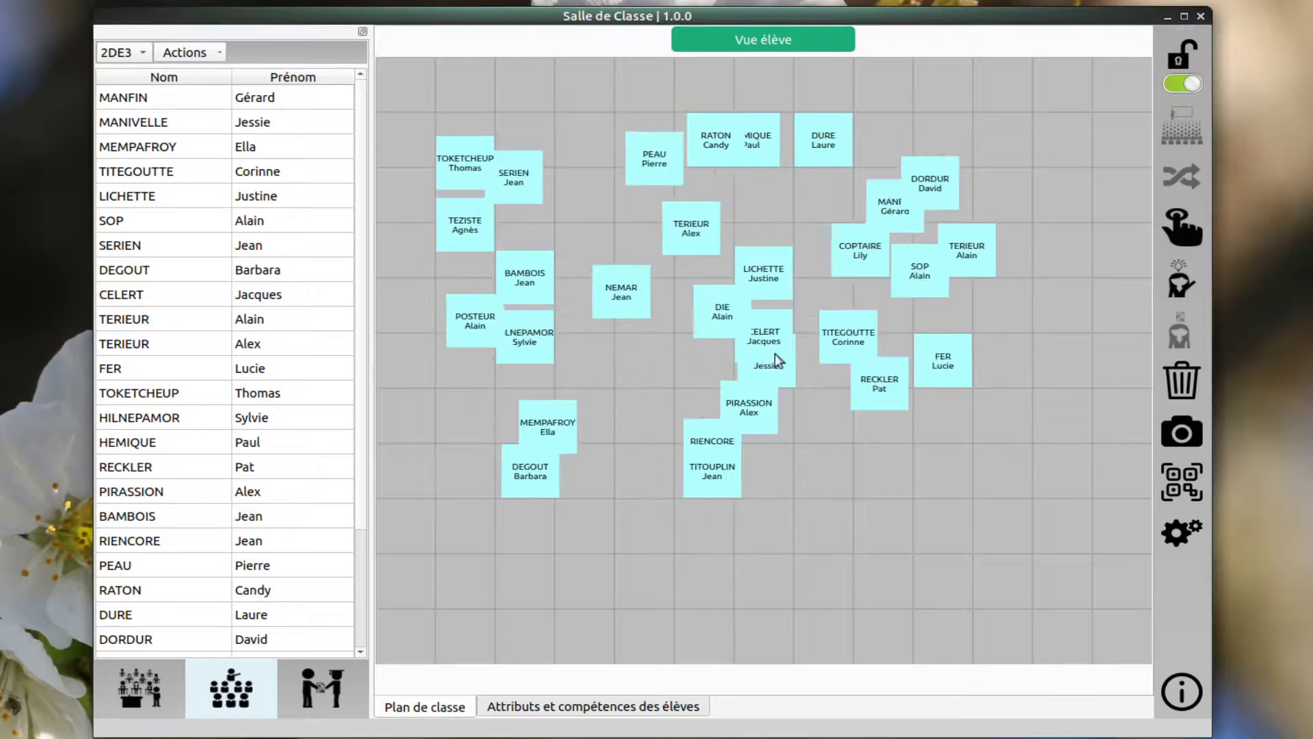
pyautogui.click(1187, 178)
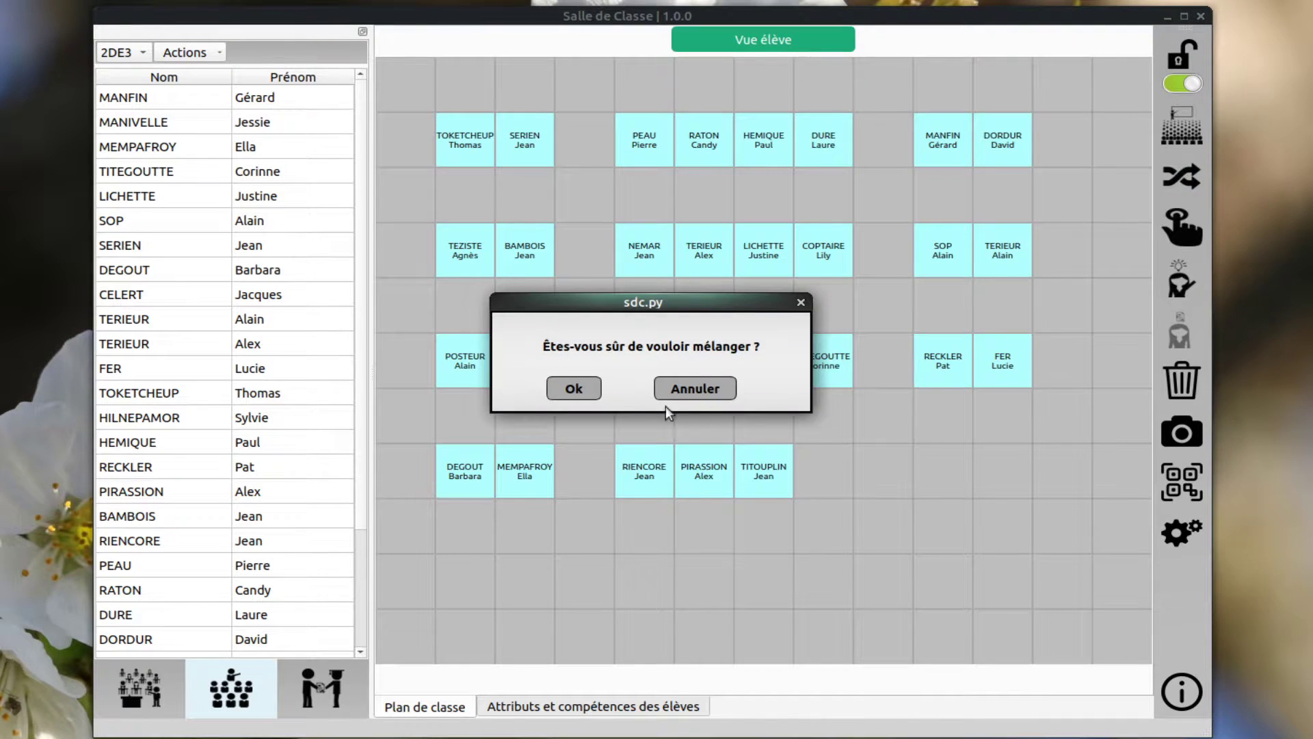
pyautogui.click(583, 387)
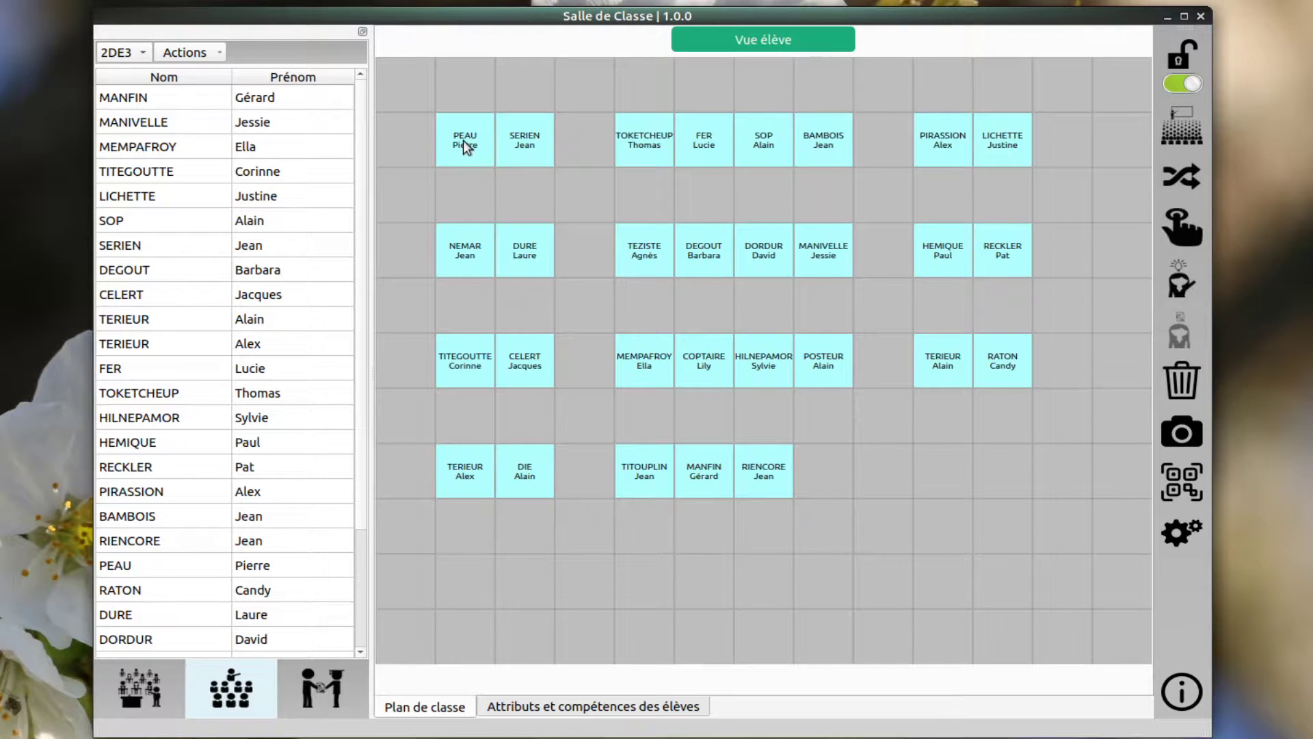
# Rearrange the seating by swapping students in the first two rows and moving two back-row students to free places.
pyautogui.moveTo(470, 138); pyautogui.dragTo(832, 251)
pyautogui.moveTo(771, 470); pyautogui.dragTo(987, 482)
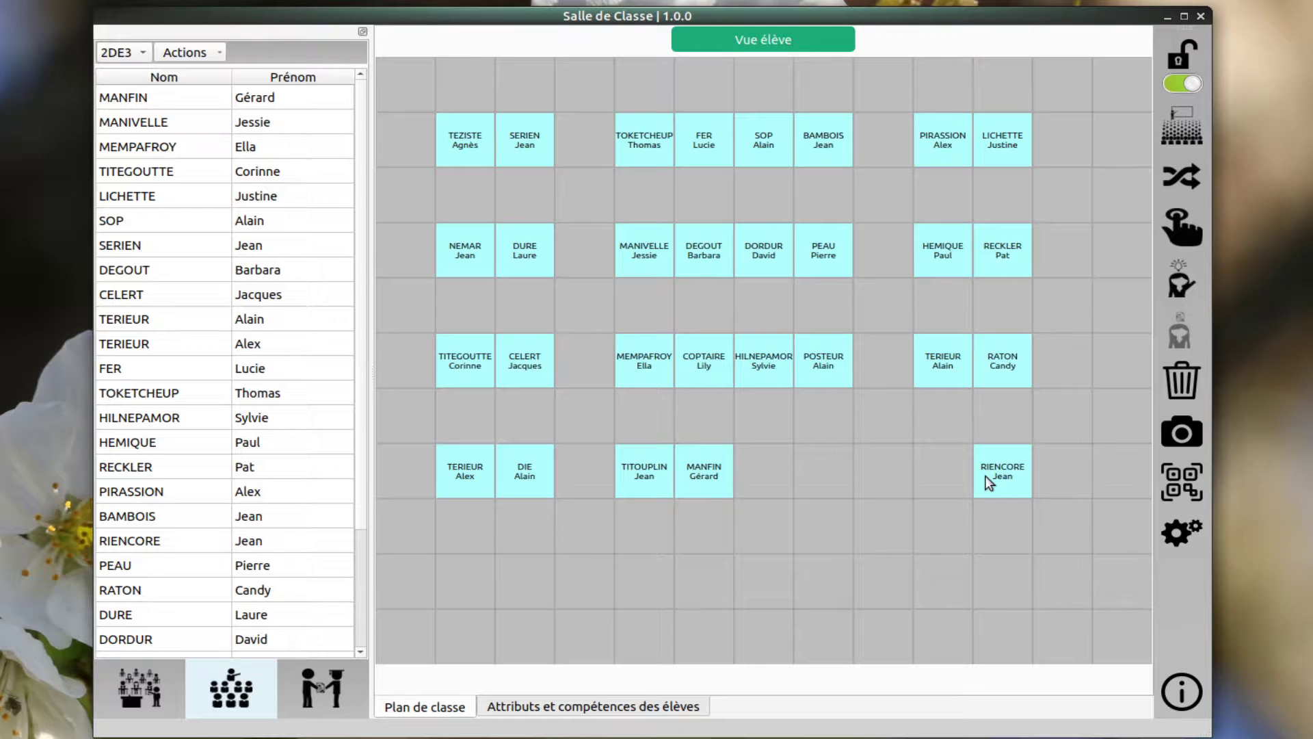
pyautogui.moveTo(778, 474); pyautogui.dragTo(811, 469)
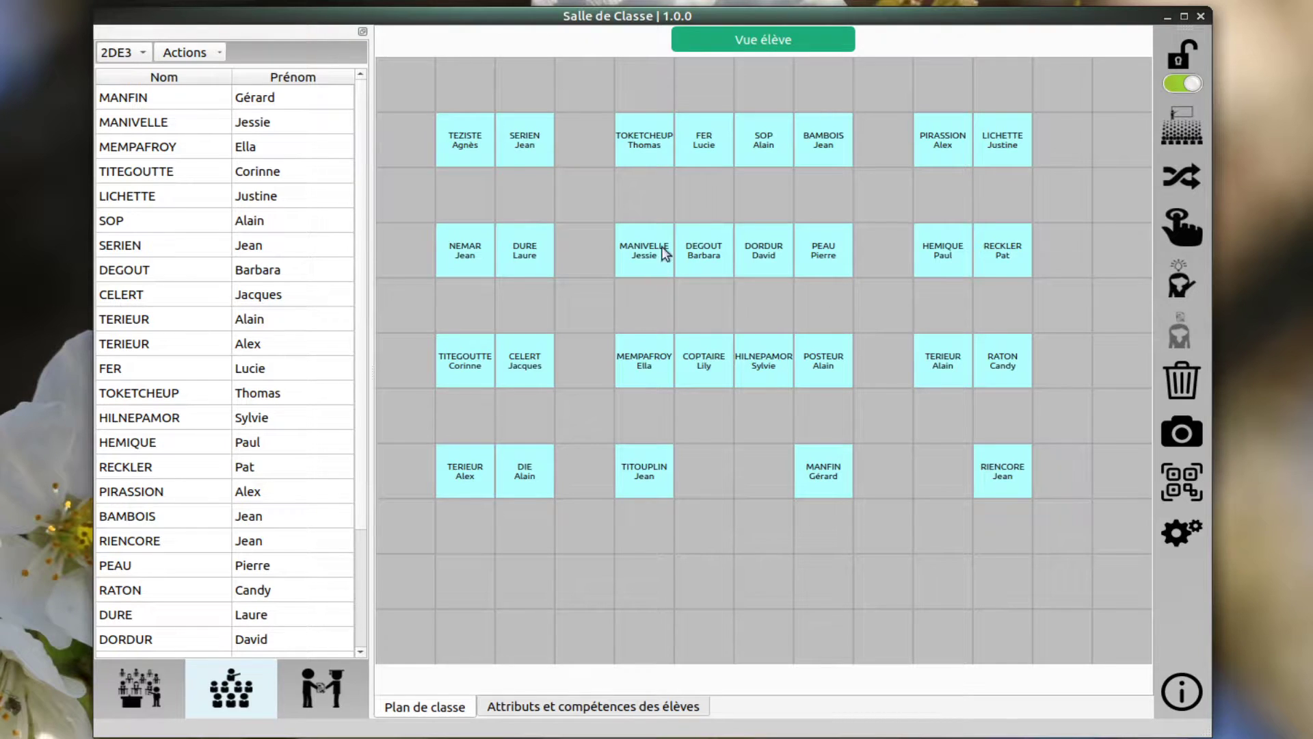
pyautogui.moveTo(780, 147); pyautogui.dragTo(770, 256)
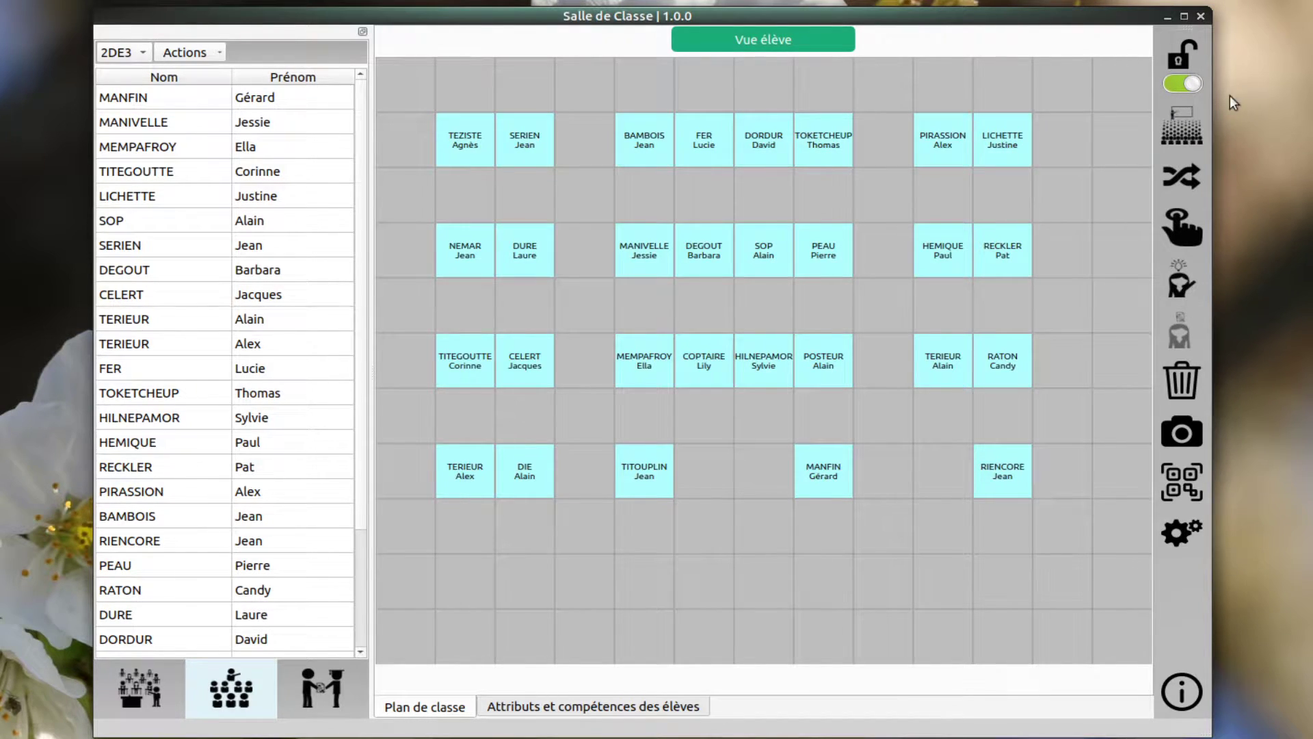
# Lock the class plan against editing and toggle between teacher and student perspectives, finishing in the student view.
pyautogui.click(1177, 88)
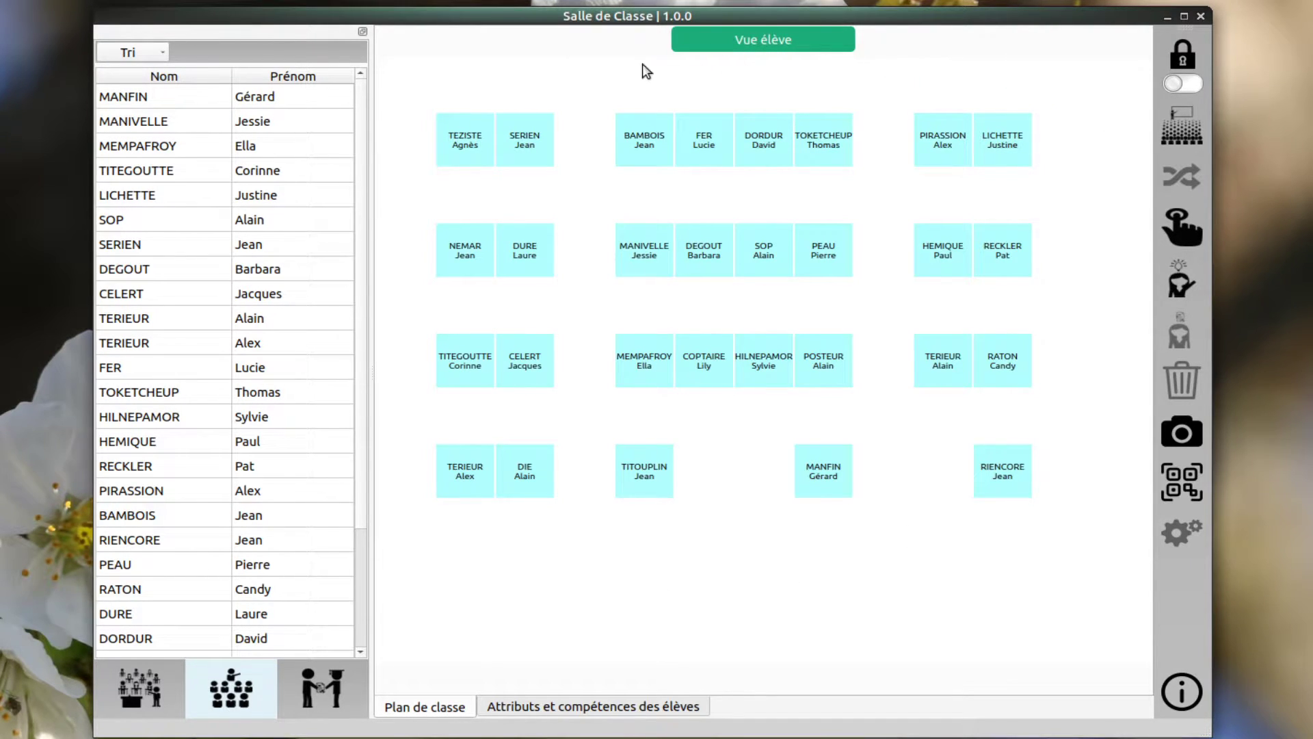
pyautogui.click(812, 45)
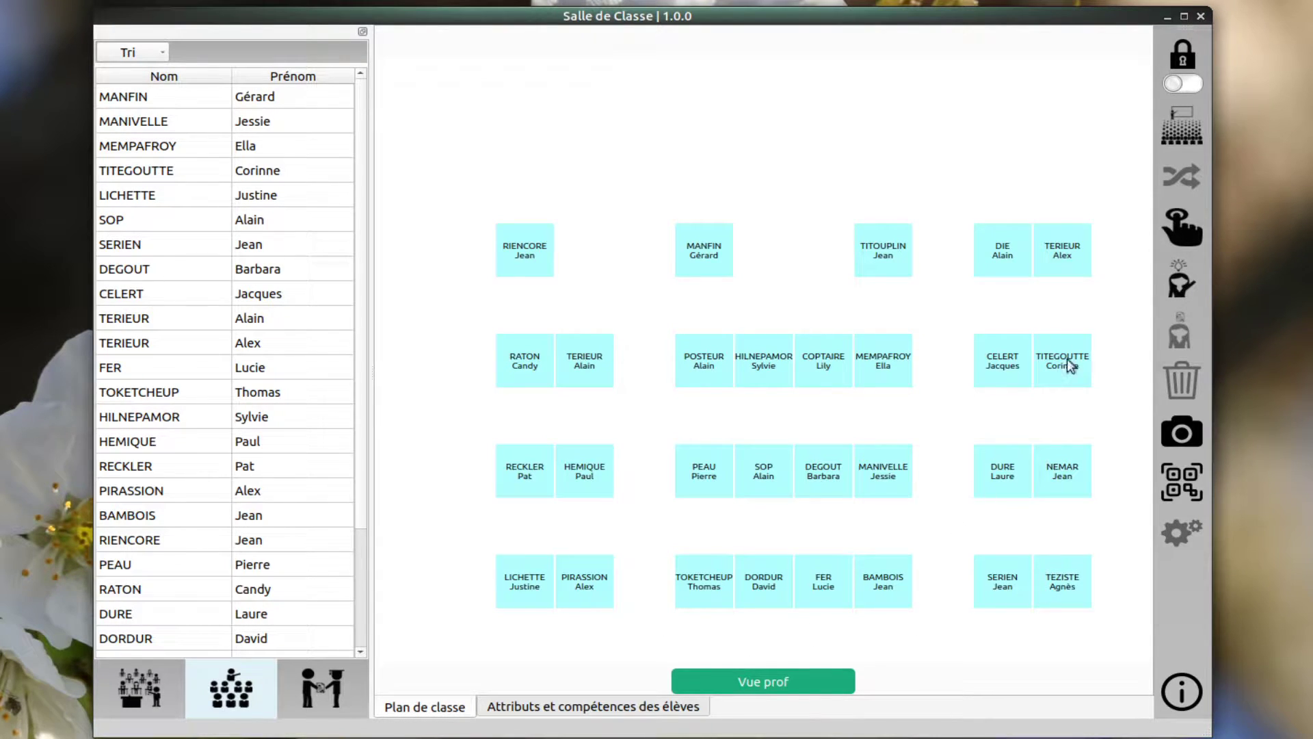
pyautogui.click(1182, 118)
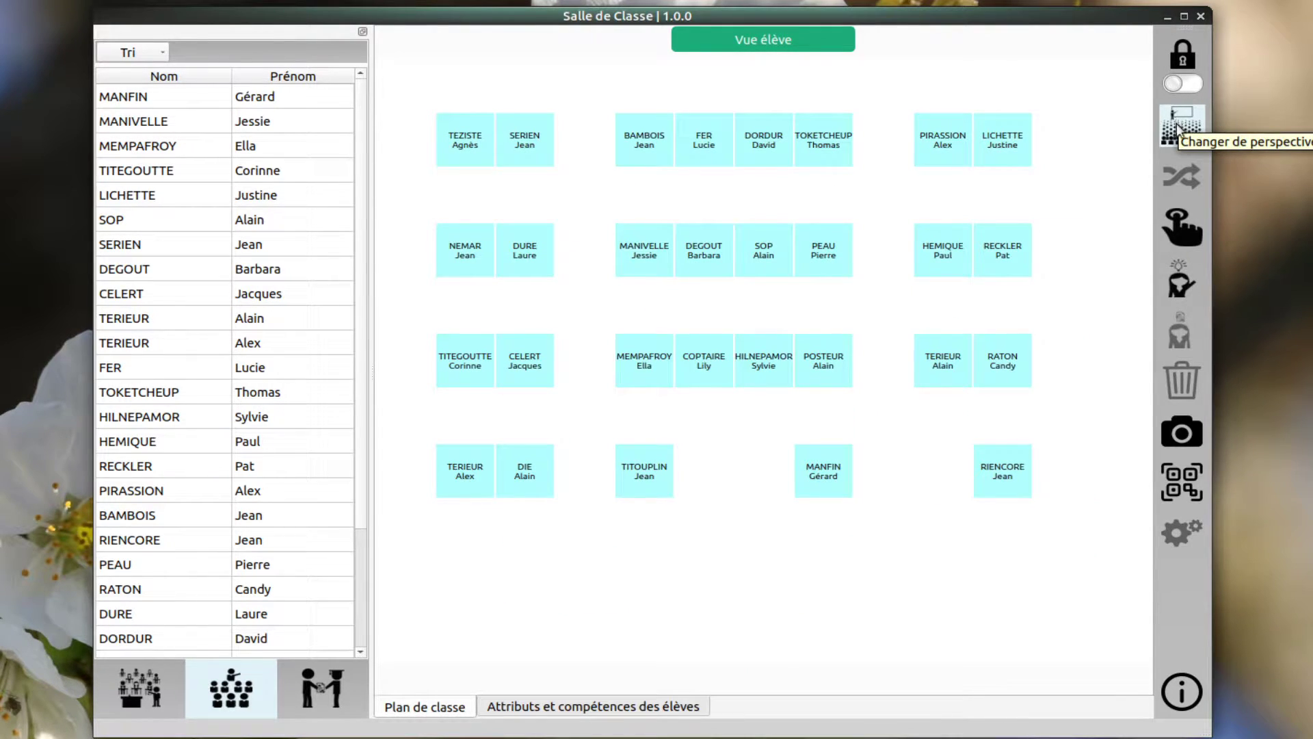
pyautogui.click(1180, 123)
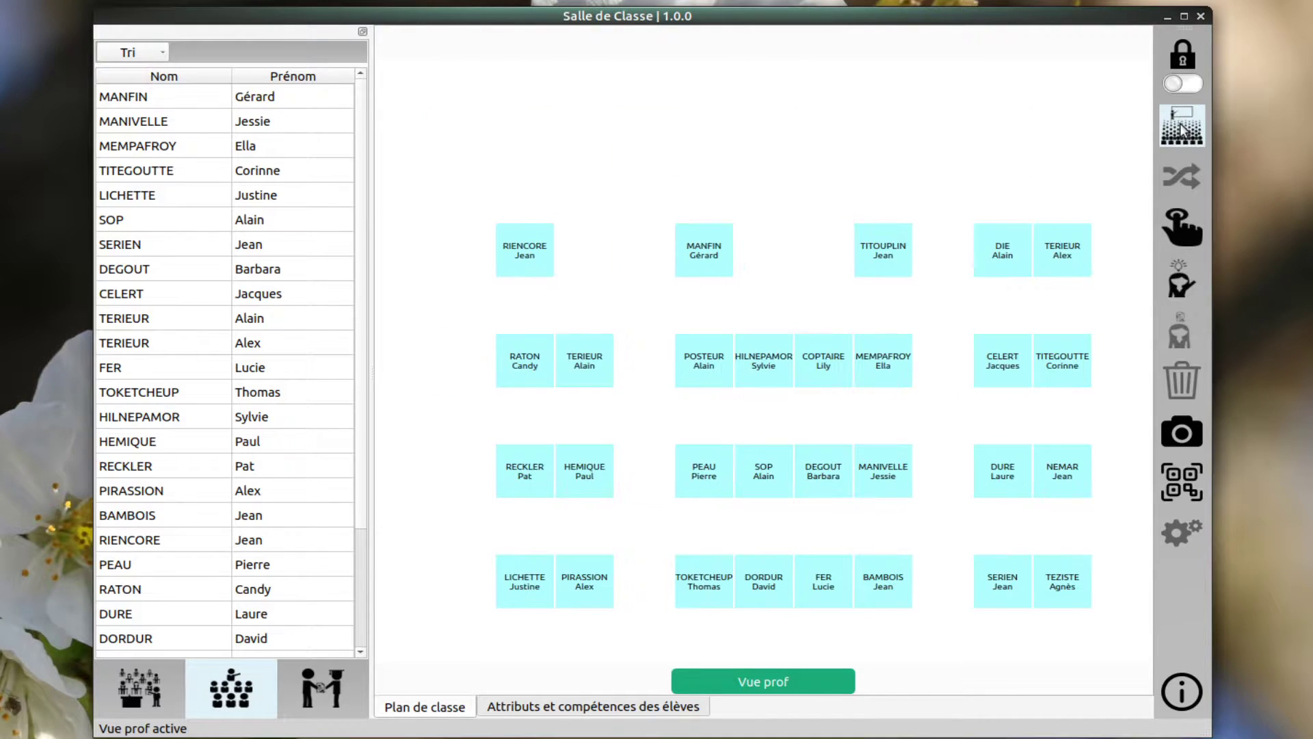
pyautogui.click(1181, 126)
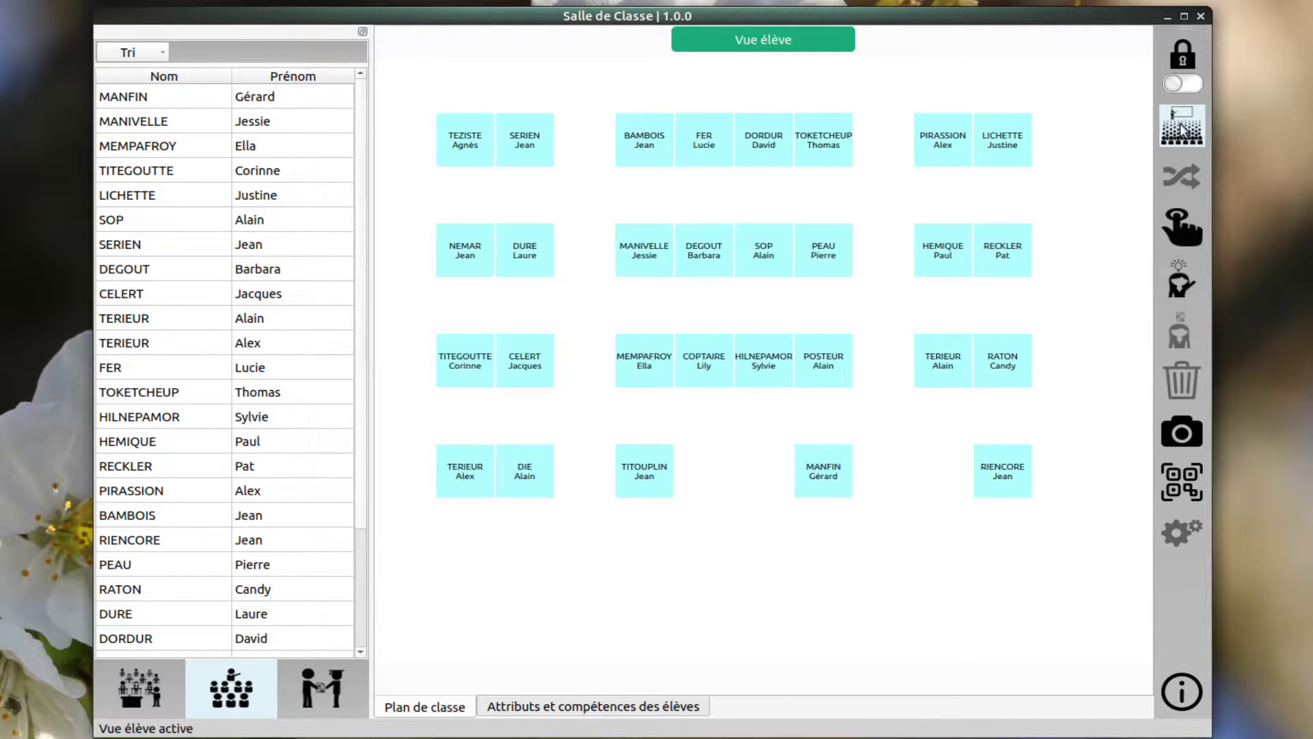
# Randomly pick six students one after another on the seating plan.
pyautogui.click(1187, 288)
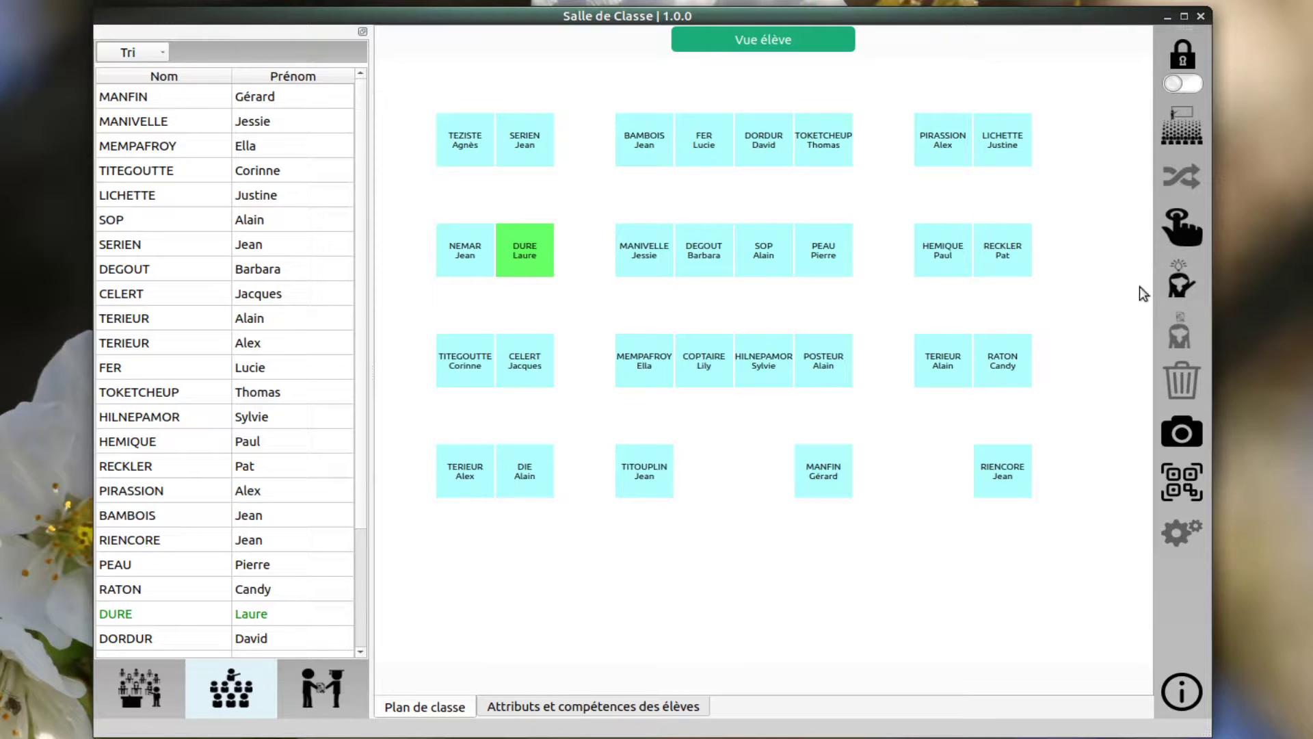
pyautogui.click(1178, 287)
pyautogui.click(1178, 287)
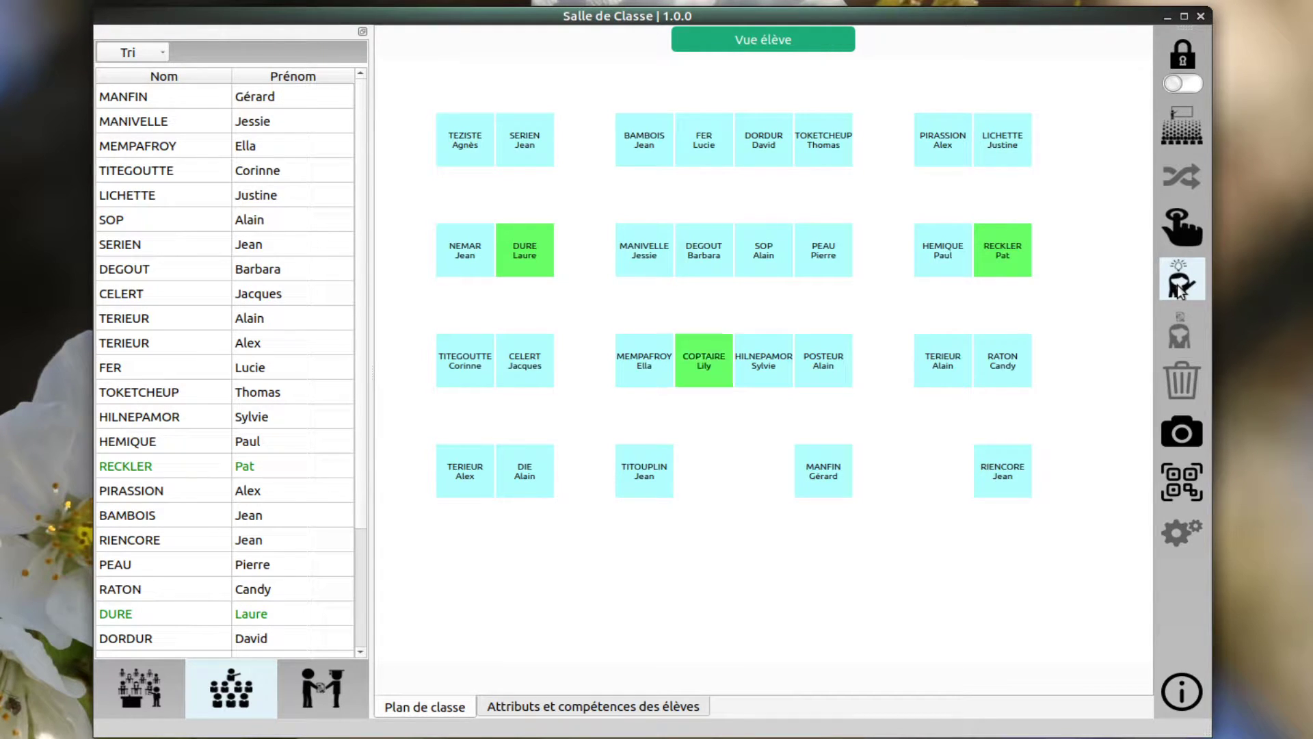
pyautogui.click(1177, 288)
pyautogui.click(1178, 287)
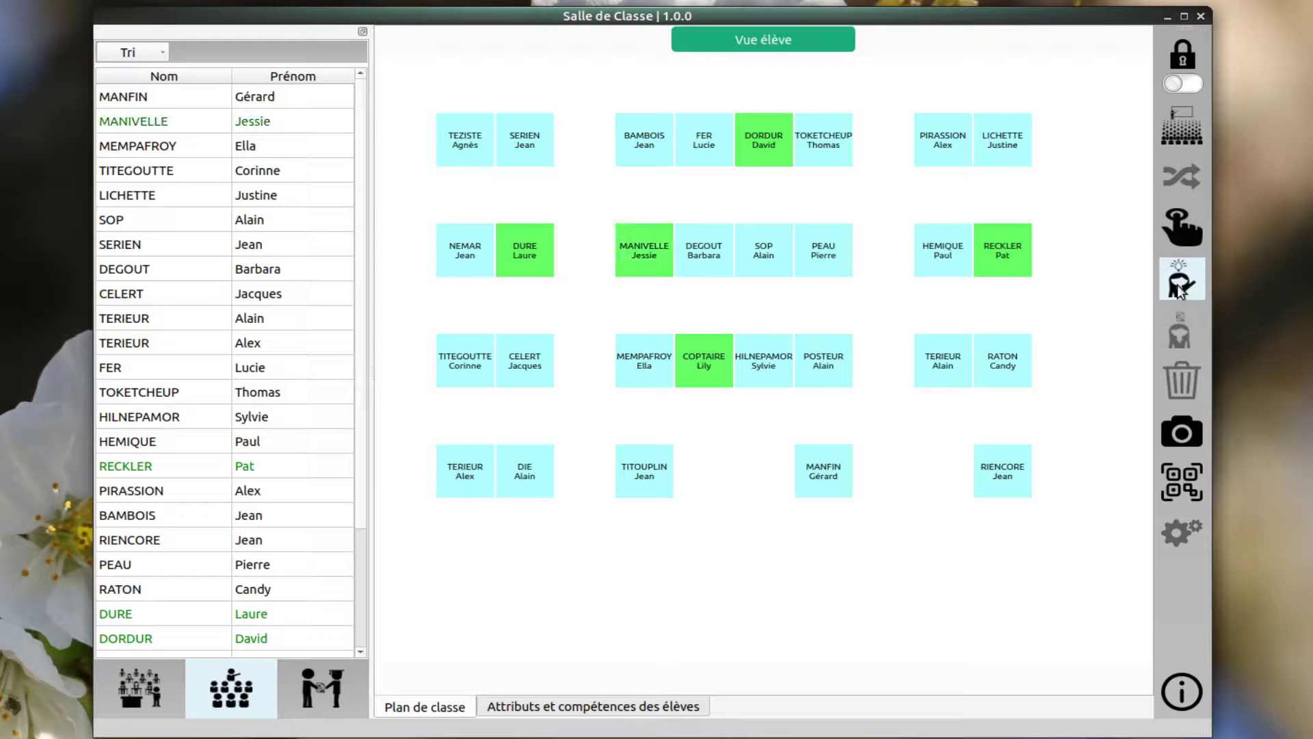
pyautogui.click(1178, 287)
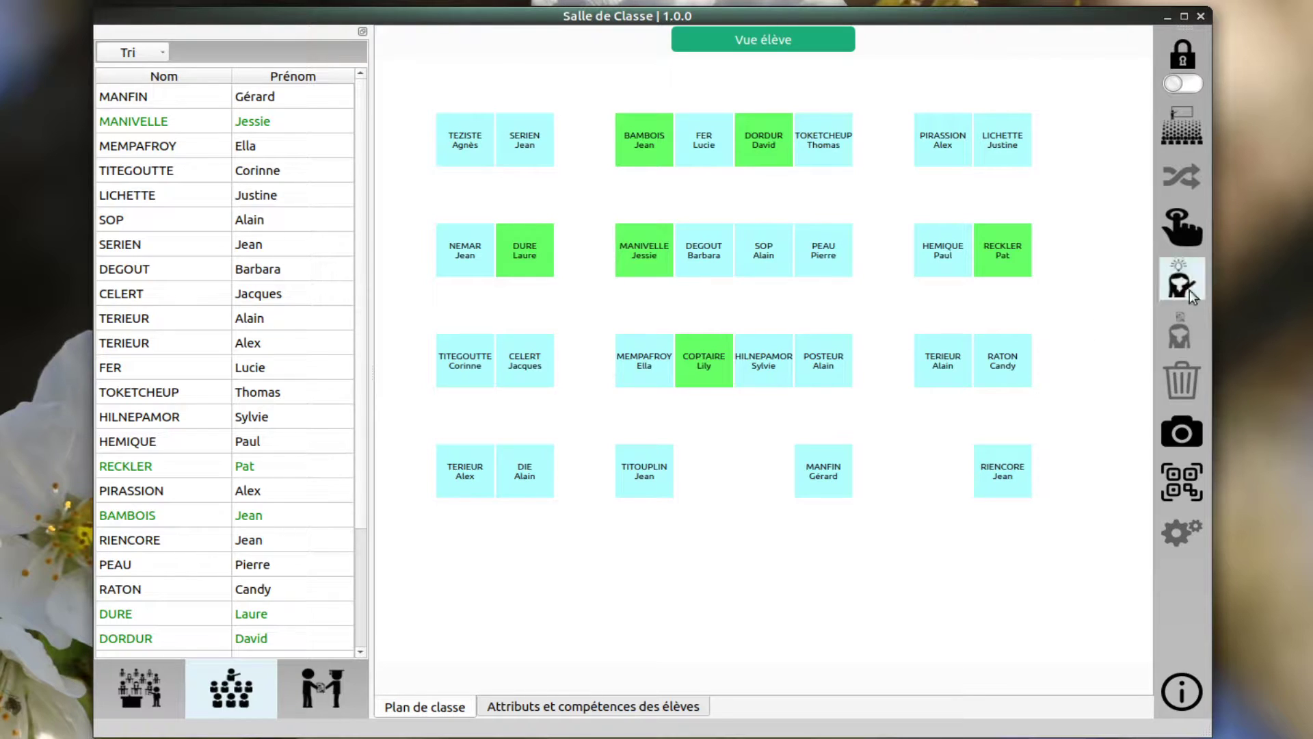
# Preview the image capture of the class plan and its save options, and cancel without saving.
pyautogui.click(1181, 438)
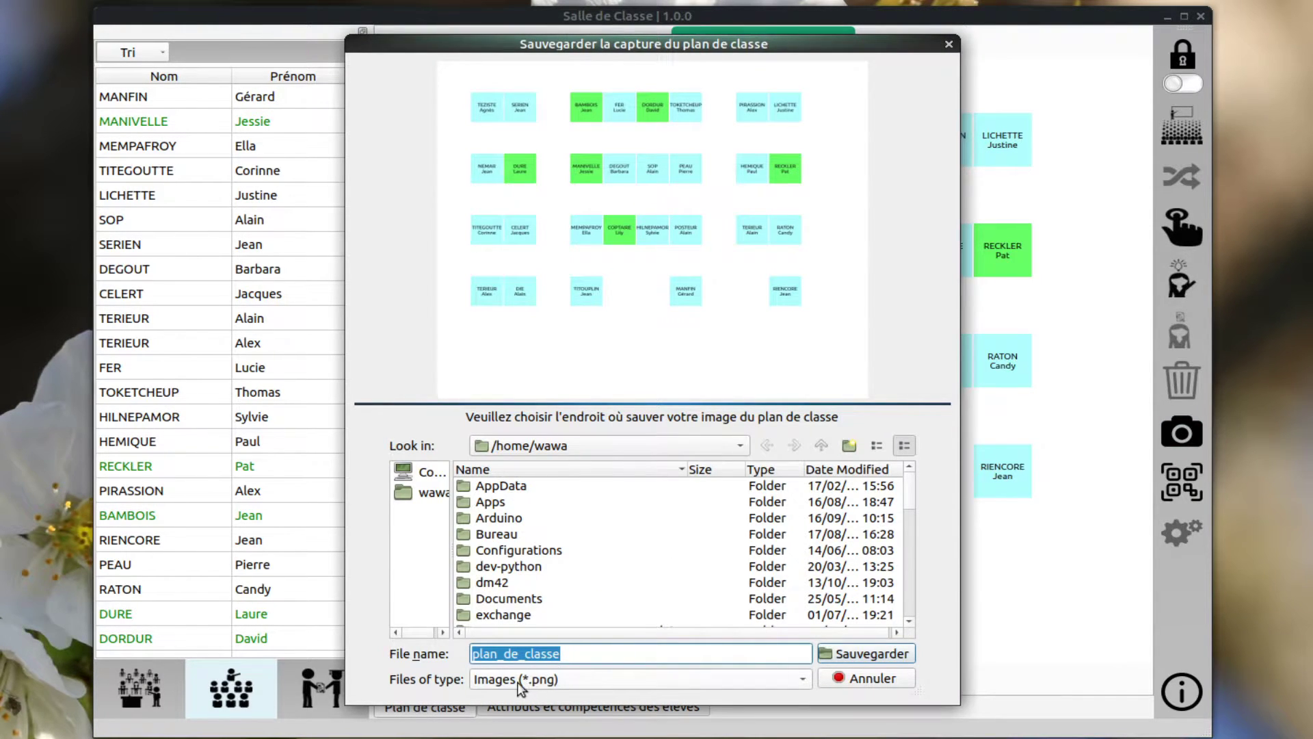
pyautogui.click(884, 679)
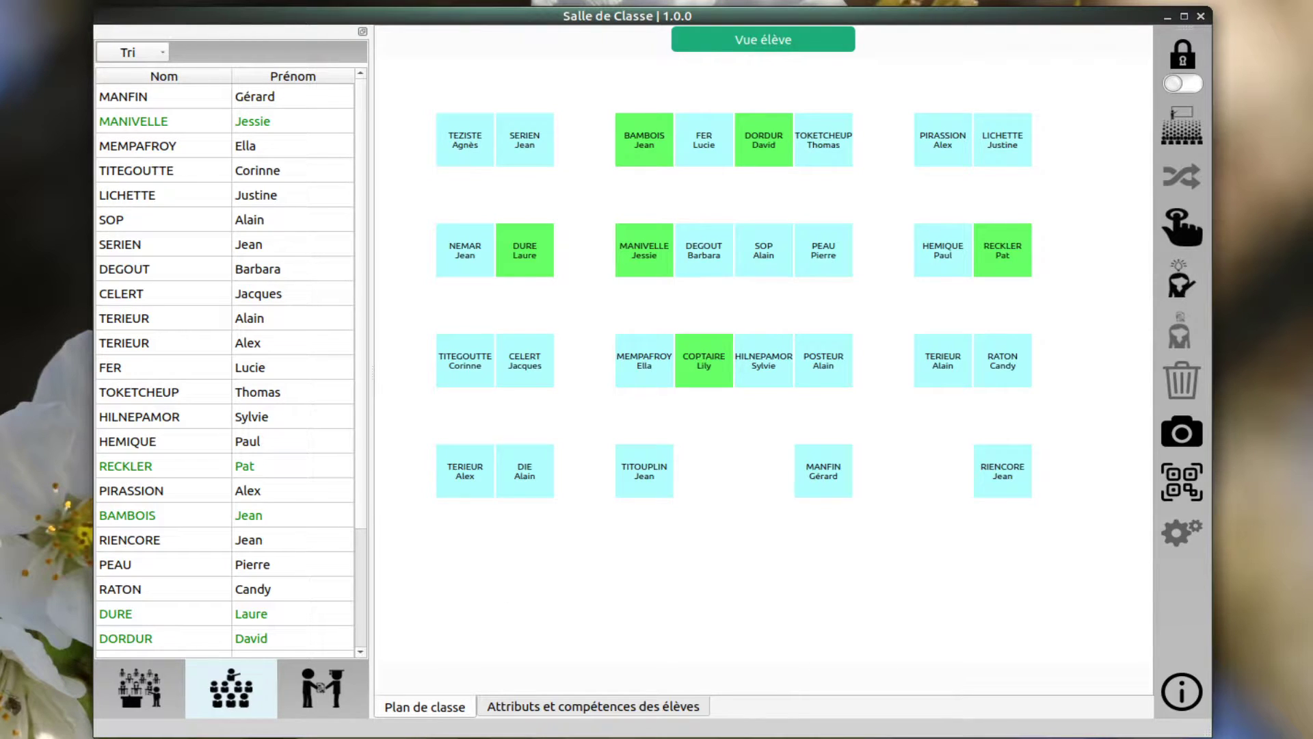
# Show the students' attributes and skills table for the Autonomie attribute.
pyautogui.click(618, 711)
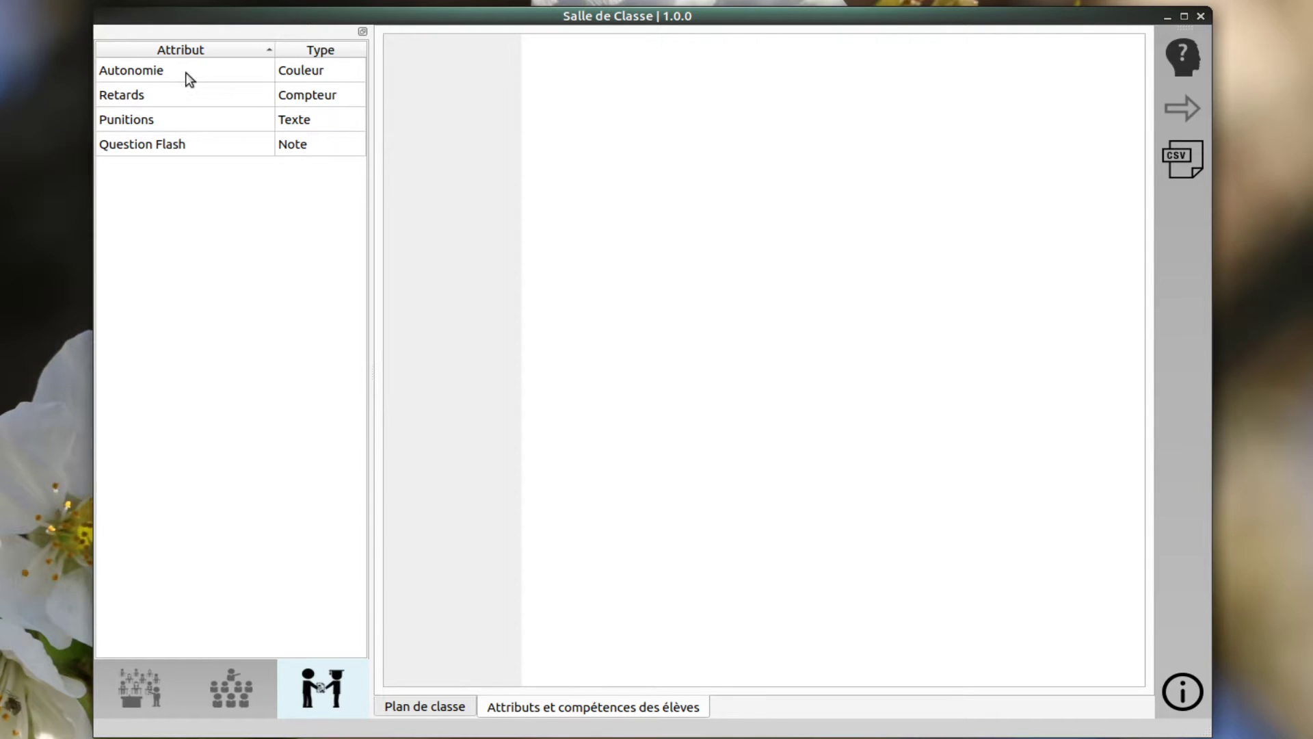
pyautogui.click(327, 72)
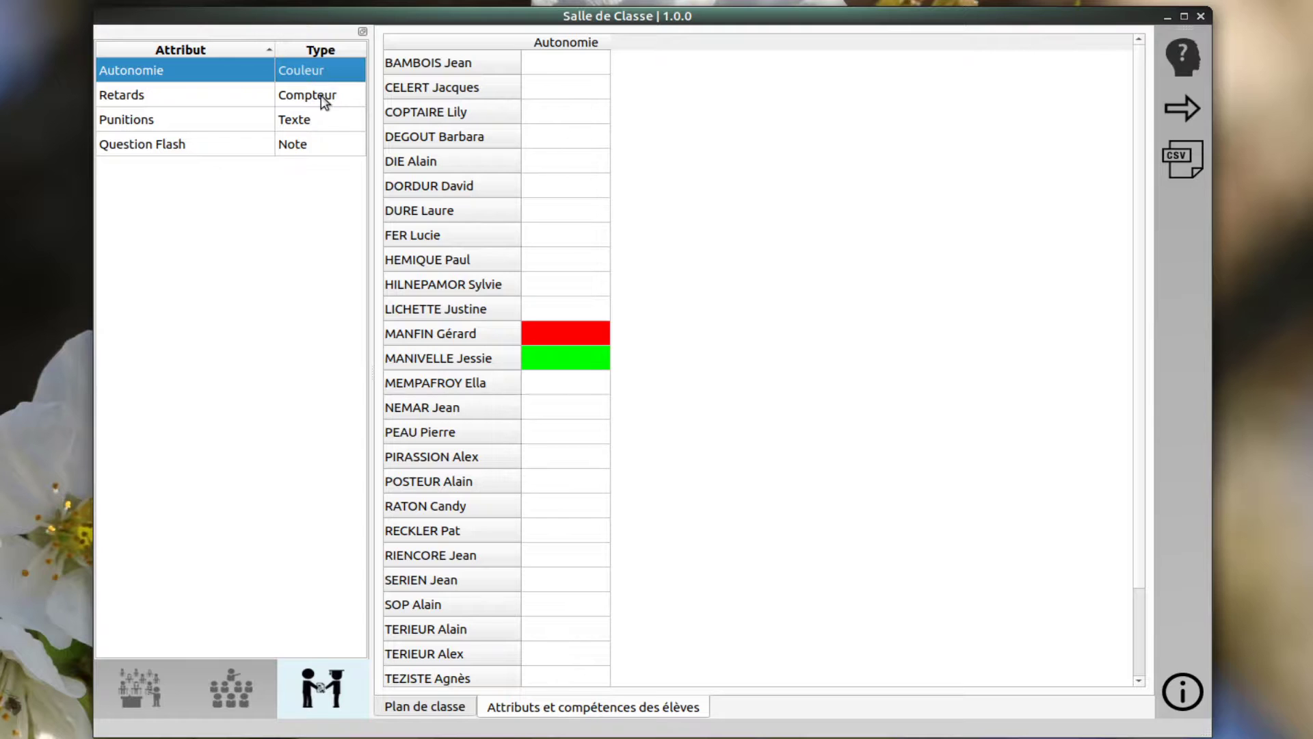
# Add the Retards, Punitions and Question Flash columns beside Autonomie in the students' attribute table.
pyautogui.keyDown('ctrl'); pyautogui.click(322, 96); pyautogui.keyUp('ctrl')
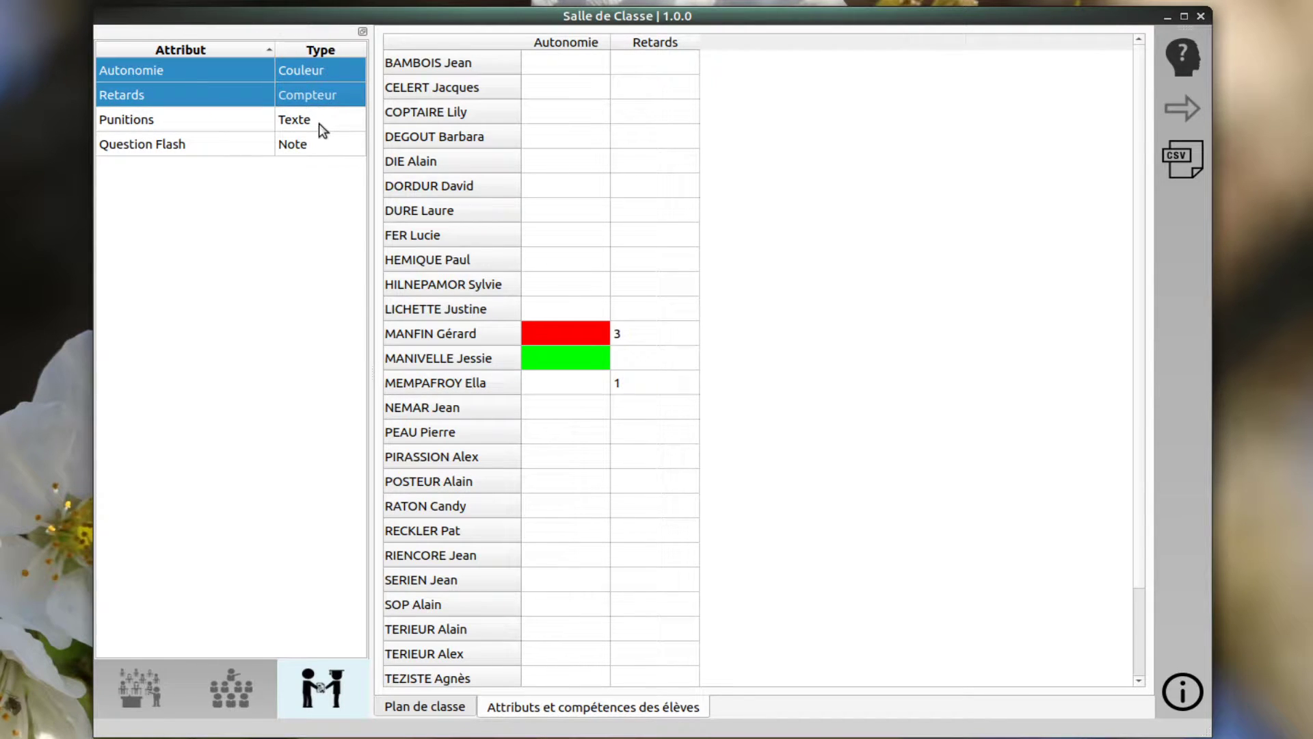
pyautogui.keyDown('ctrl'); pyautogui.click(319, 123); pyautogui.keyUp('ctrl')
pyautogui.keyDown('ctrl'); pyautogui.click(321, 145); pyautogui.keyUp('ctrl')
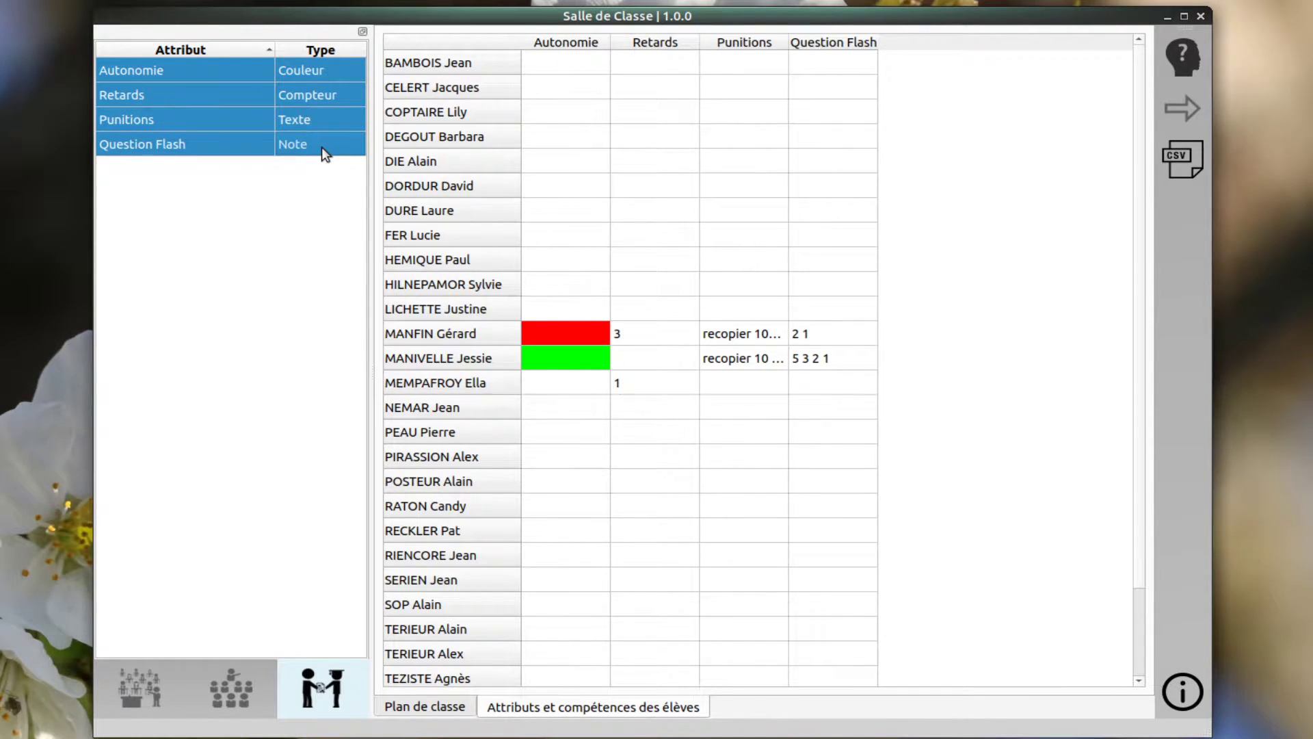
# Remove the displayed attribute columns one by one and show only the Autonomie attribute.
pyautogui.keyDown('ctrl'); pyautogui.click(322, 145); pyautogui.keyUp('ctrl')
pyautogui.keyDown('ctrl'); pyautogui.click(311, 115); pyautogui.keyUp('ctrl')
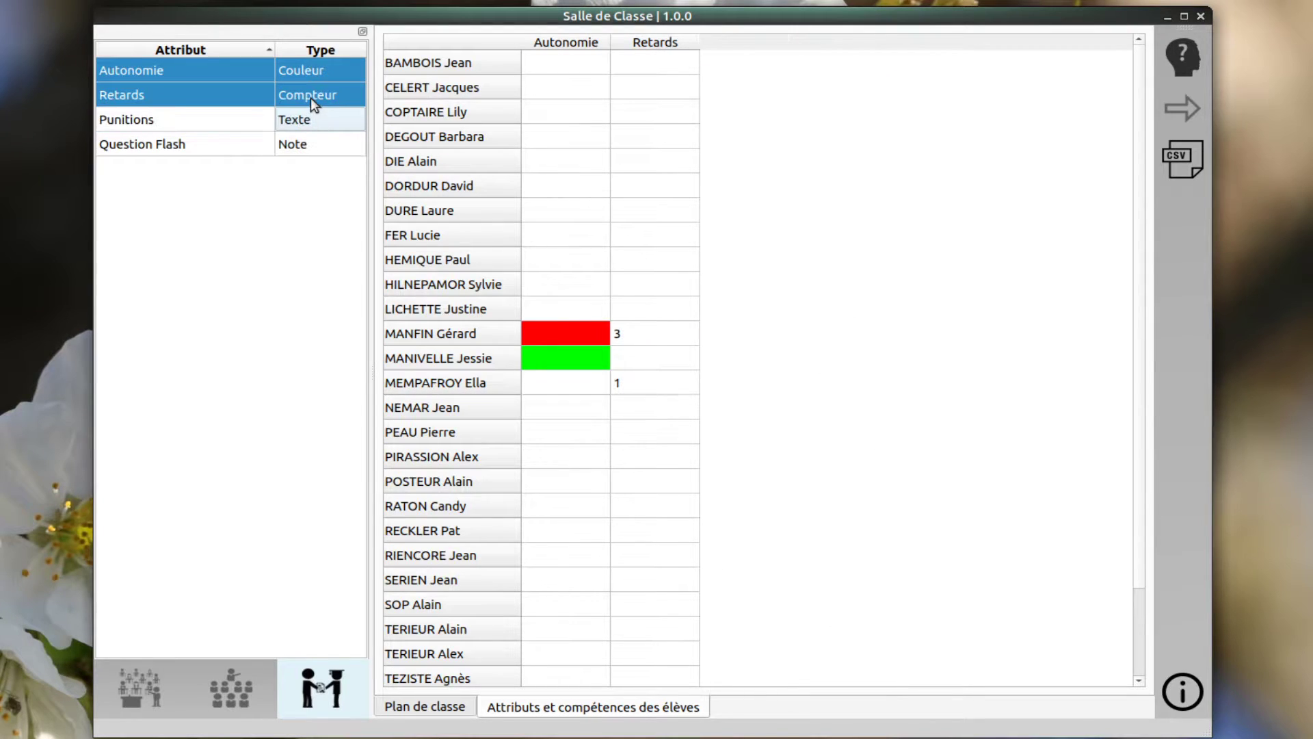
pyautogui.keyDown('ctrl'); pyautogui.click(310, 97); pyautogui.keyUp('ctrl')
pyautogui.keyDown('ctrl'); pyautogui.click(314, 74); pyautogui.keyUp('ctrl')
pyautogui.click(191, 73)
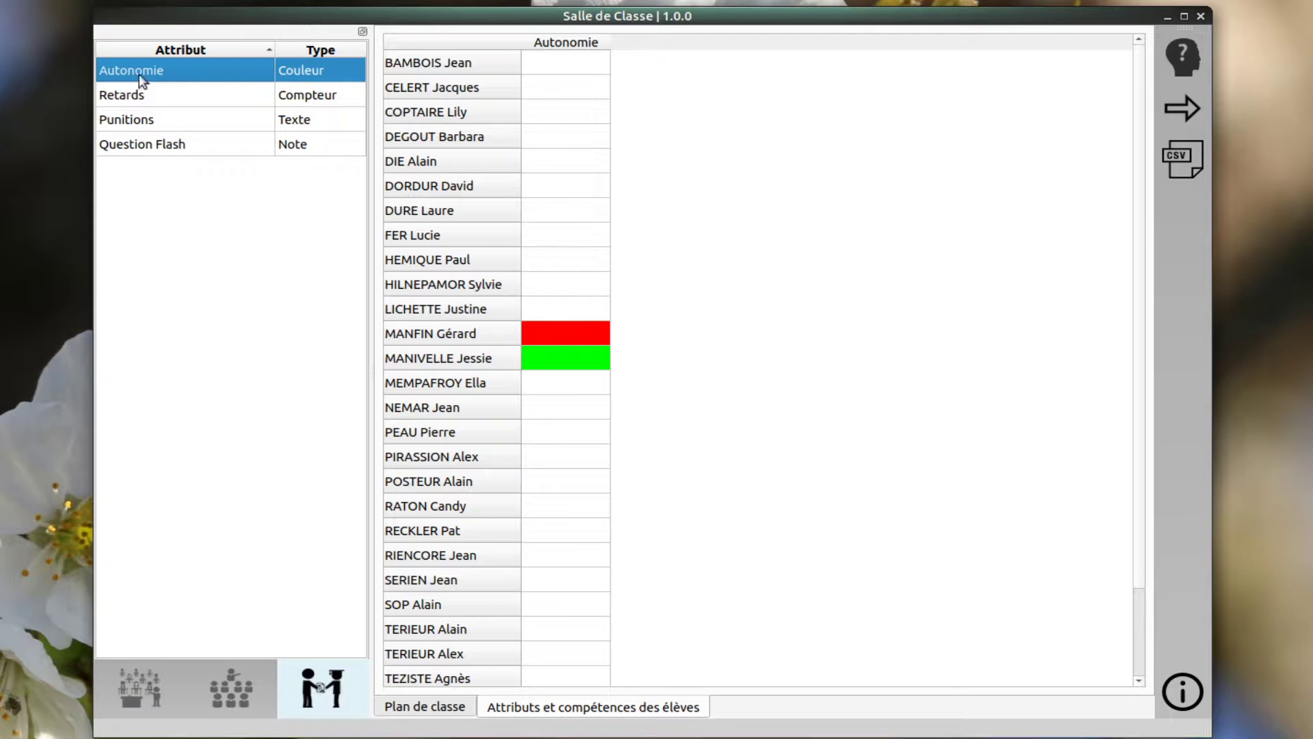
# Set the Autonomie colour to yellow for the seventh student and to green for the sixteenth student.
pyautogui.doubleClick(560, 211)
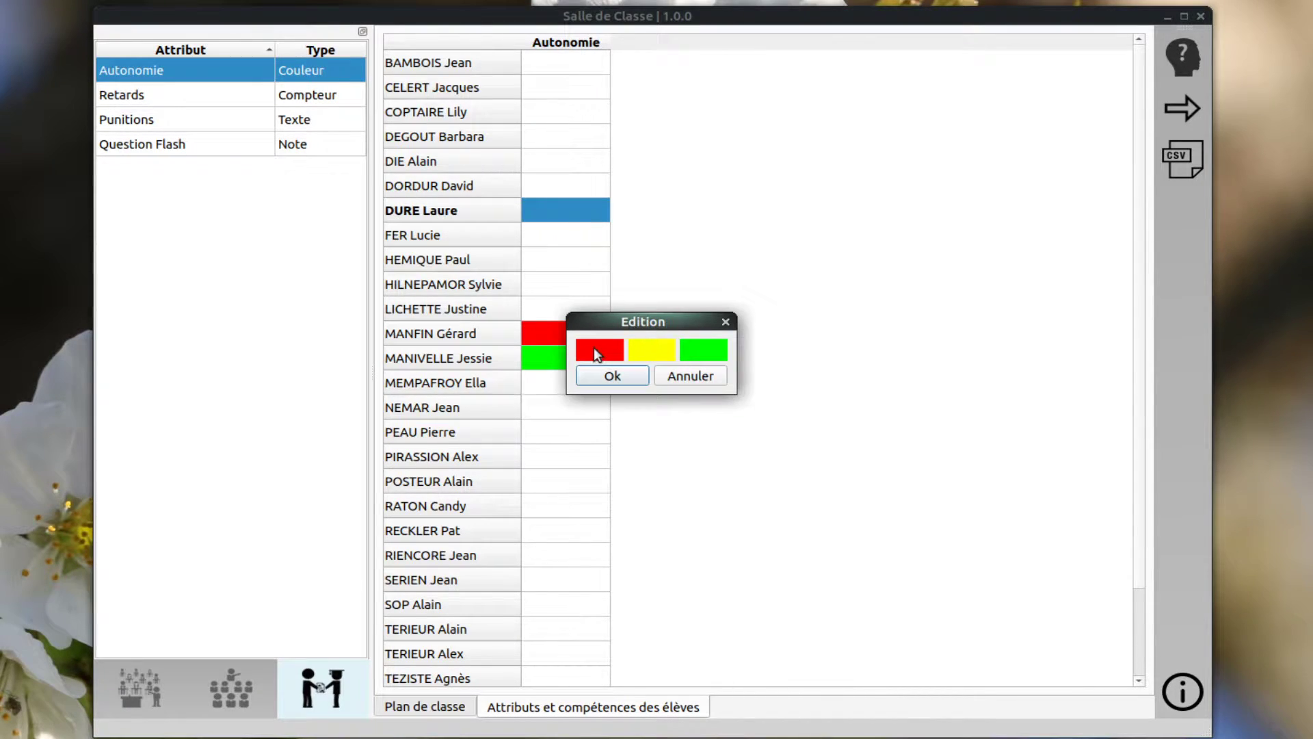
pyautogui.click(650, 351)
pyautogui.click(628, 379)
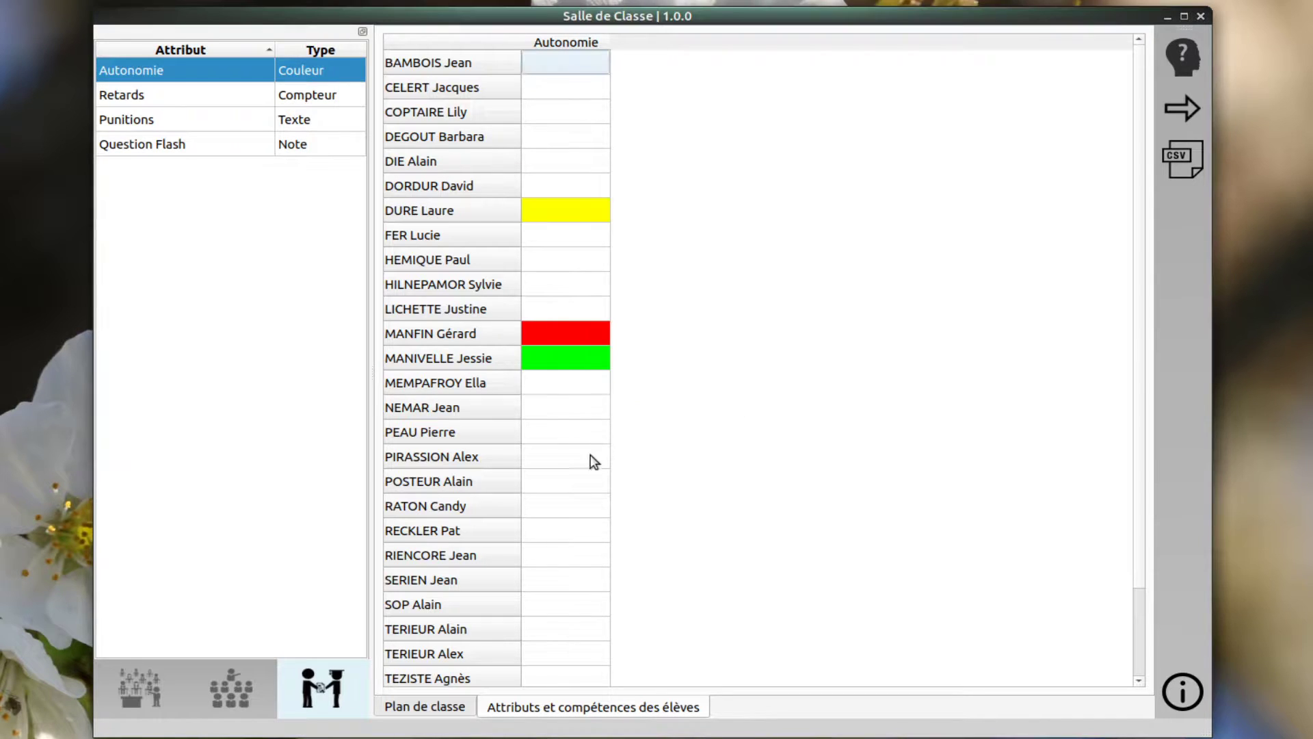
pyautogui.doubleClick(578, 432)
pyautogui.click(708, 352)
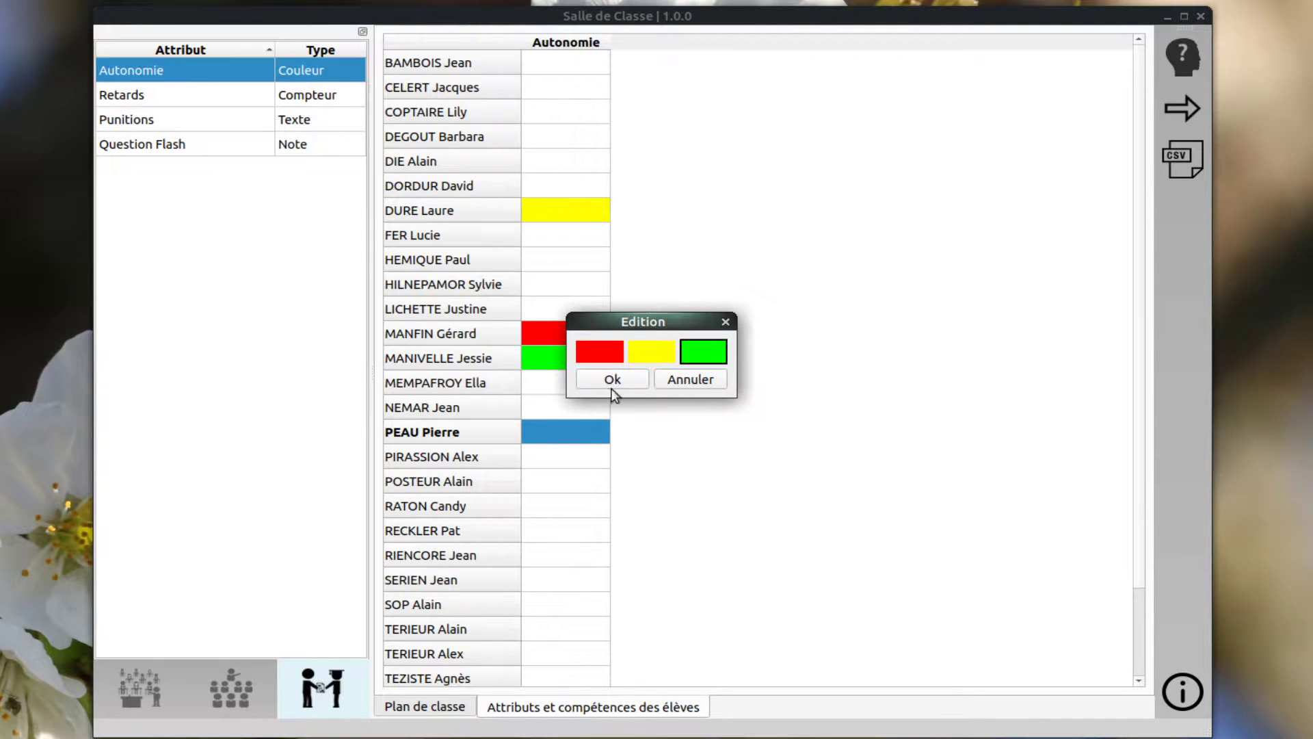
pyautogui.click(613, 383)
pyautogui.doubleClick(587, 483)
pyautogui.click(619, 380)
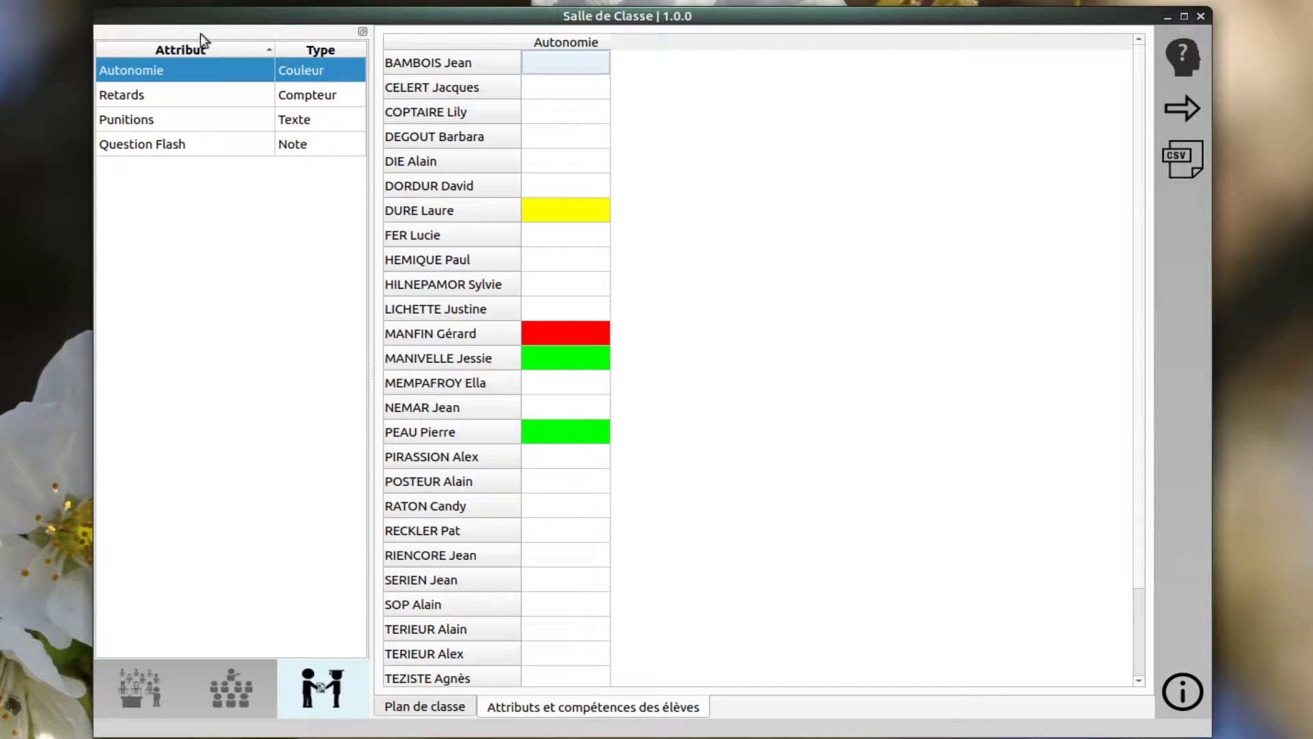
# Show the Retards attribute and set the late counter to 1 for the eighth, ninth and sixteenth students.
pyautogui.click(190, 97)
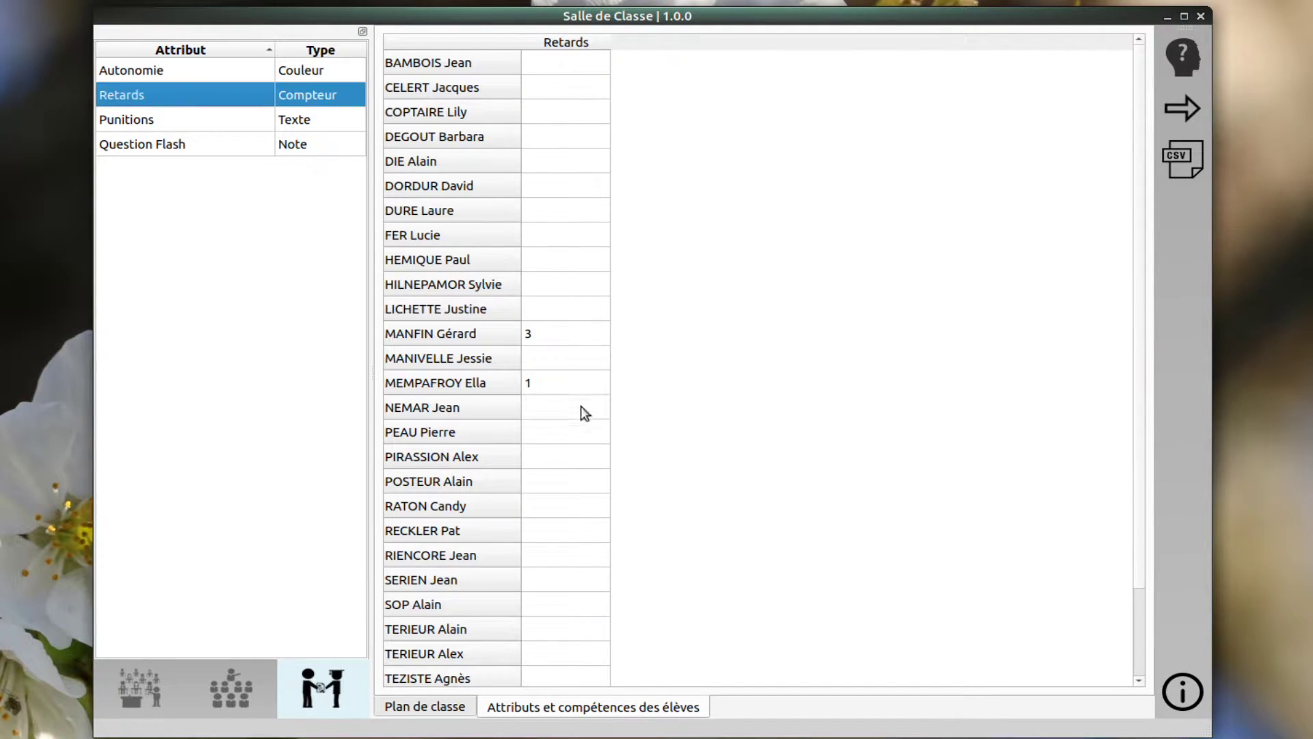
pyautogui.doubleClick(560, 234)
pyautogui.click(722, 347)
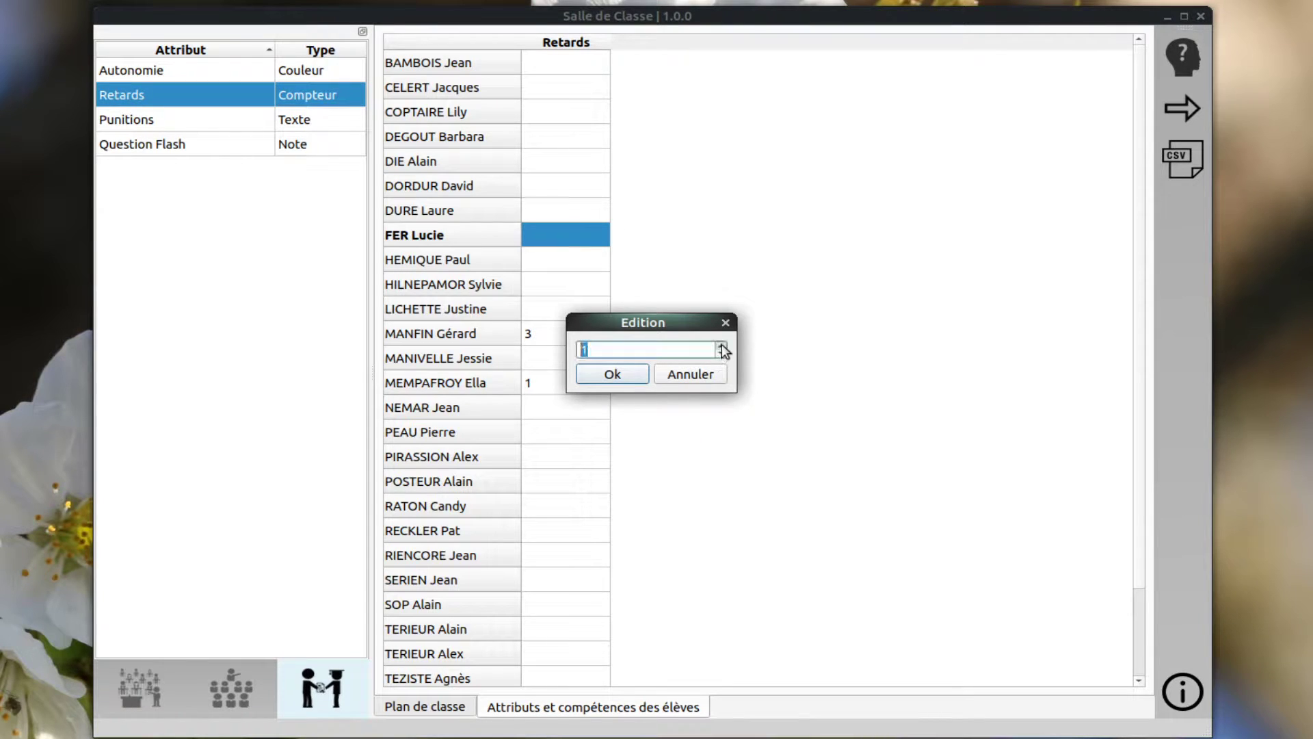
pyautogui.click(625, 372)
pyautogui.doubleClick(552, 263)
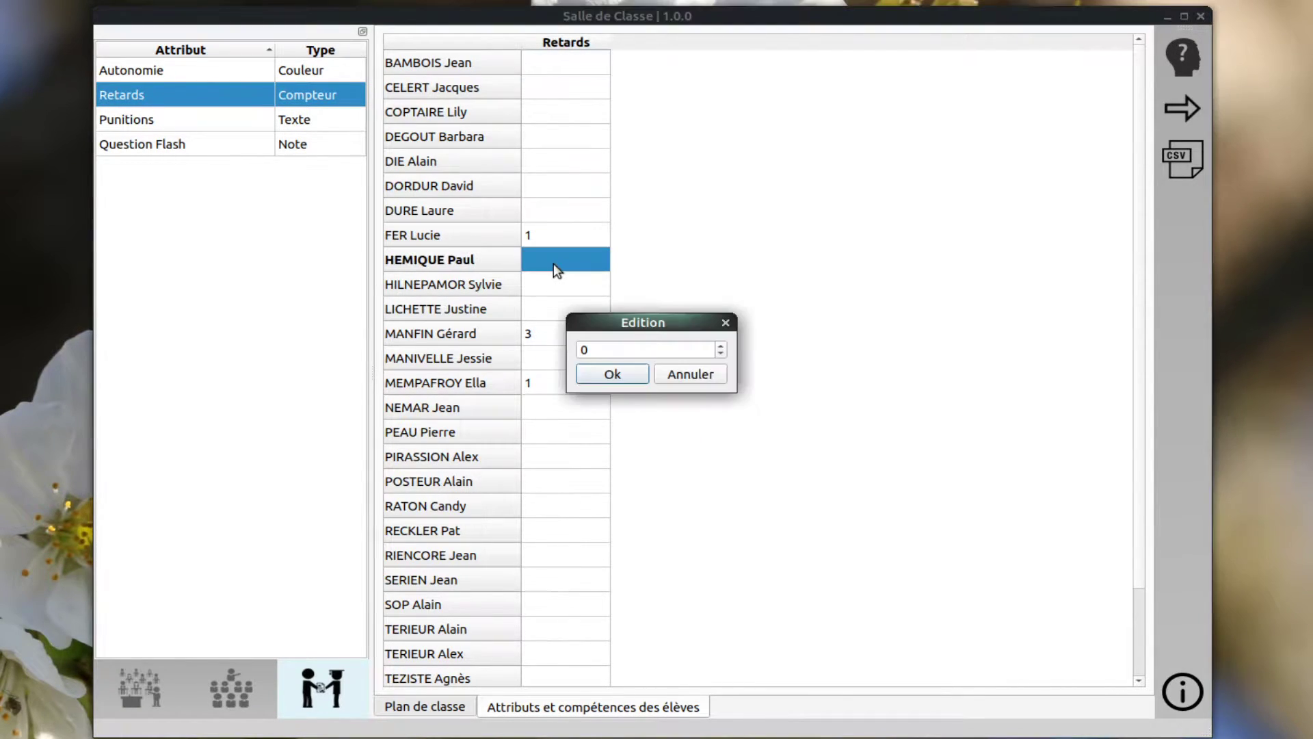
pyautogui.click(721, 346)
pyautogui.click(608, 377)
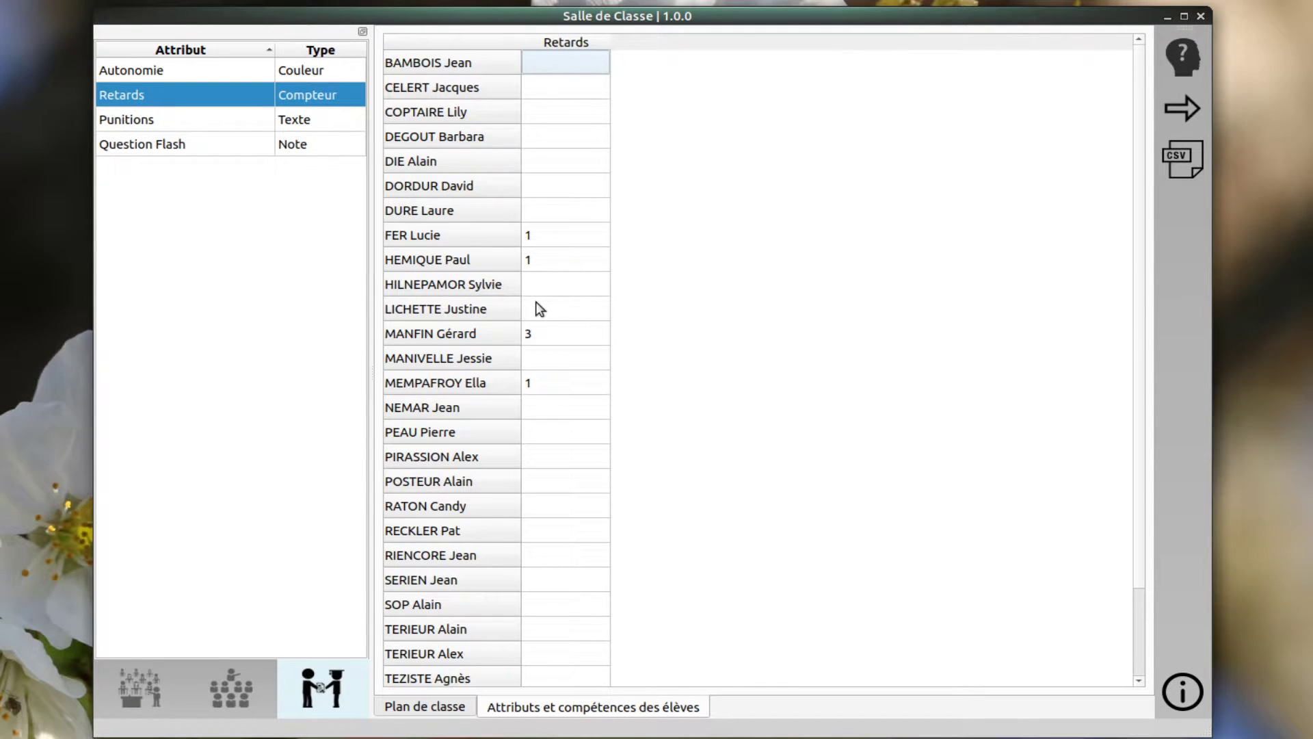
pyautogui.doubleClick(569, 432)
pyautogui.click(718, 345)
pyautogui.click(619, 377)
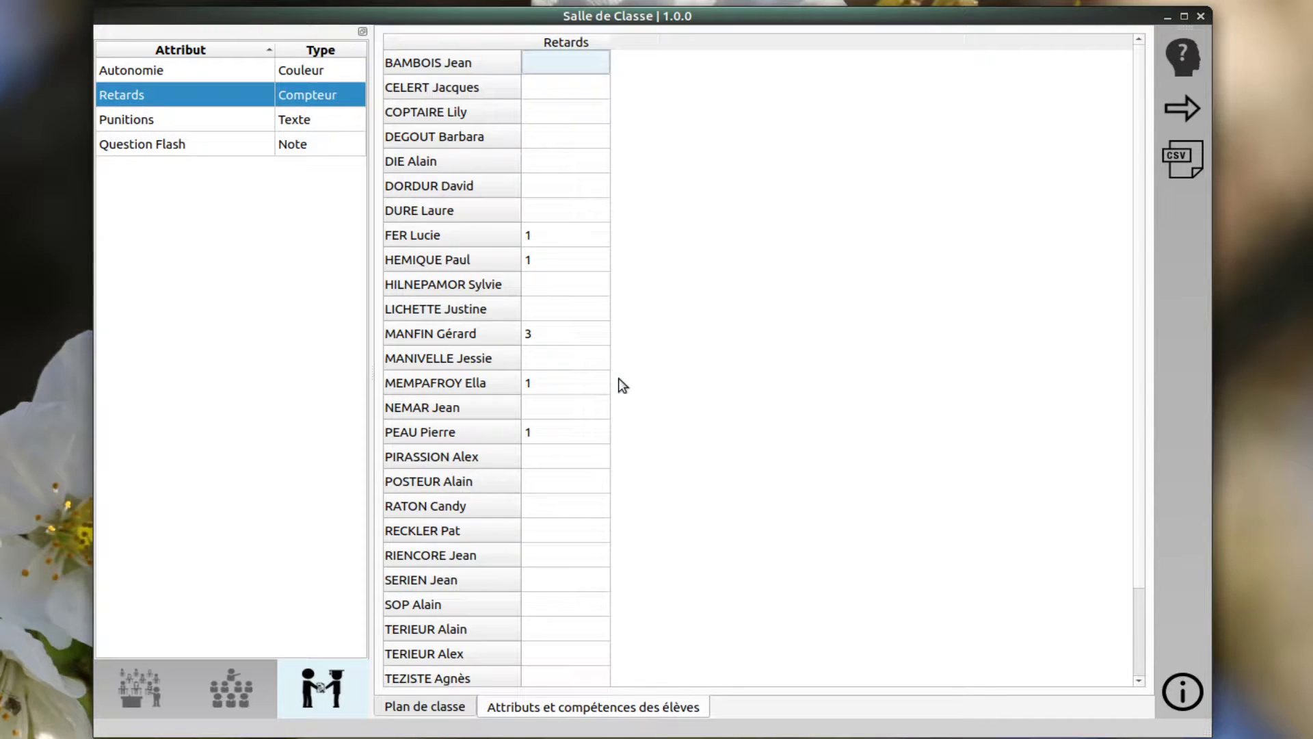
# Show only the Punitions attribute and enter "texte libre" for the sixth student.
pyautogui.keyDown('ctrl'); pyautogui.click(187, 119); pyautogui.keyUp('ctrl')
pyautogui.keyDown('ctrl'); pyautogui.click(203, 97); pyautogui.keyUp('ctrl')
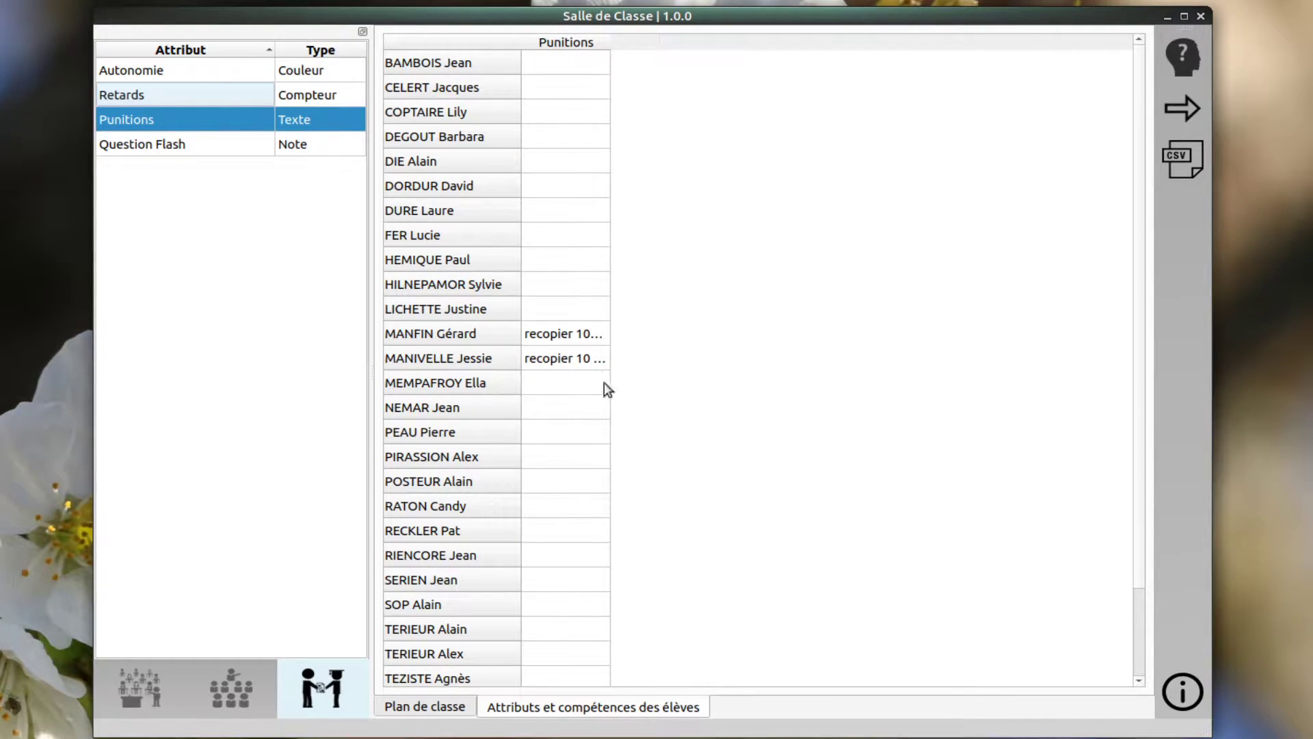
pyautogui.doubleClick(566, 180)
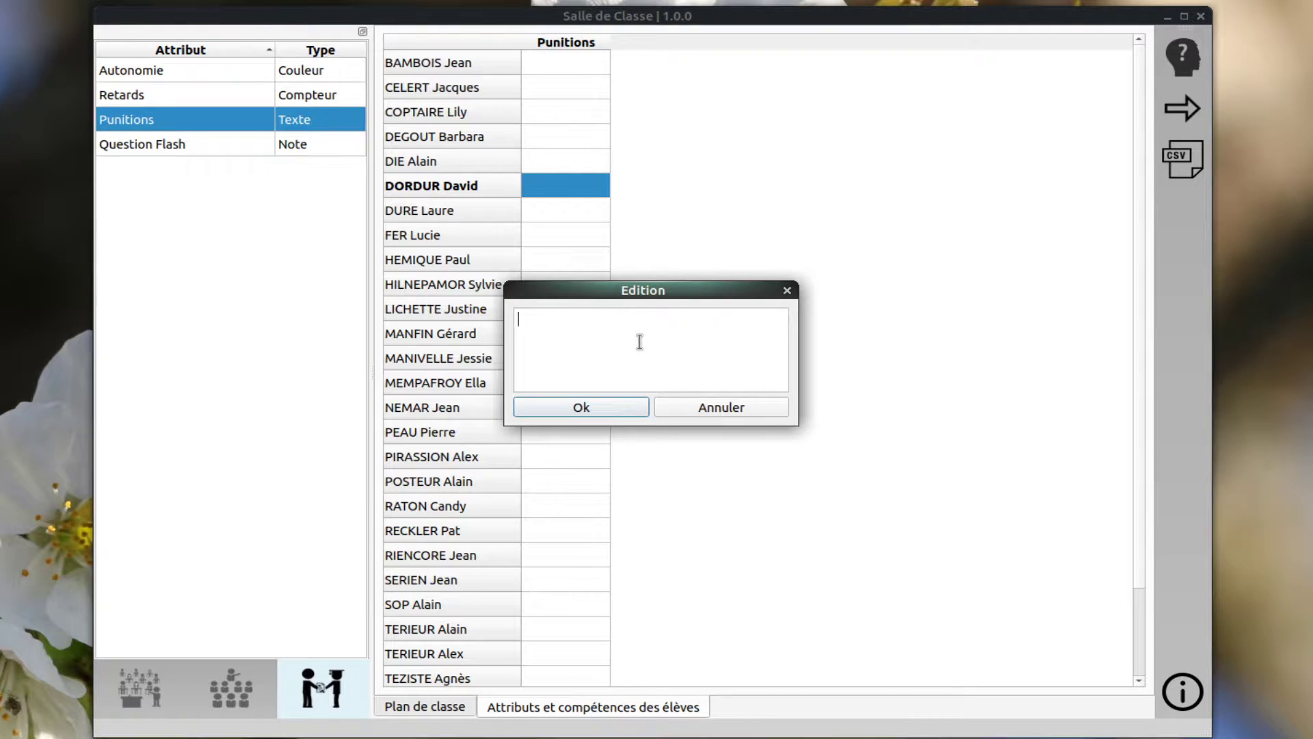
pyautogui.write('texte libvre')
pyautogui.press('BackSpace')
pyautogui.press('BackSpace')
pyautogui.press('BackSpace')
pyautogui.press('BackSpace')
pyautogui.write('bre')
pyautogui.click(608, 413)
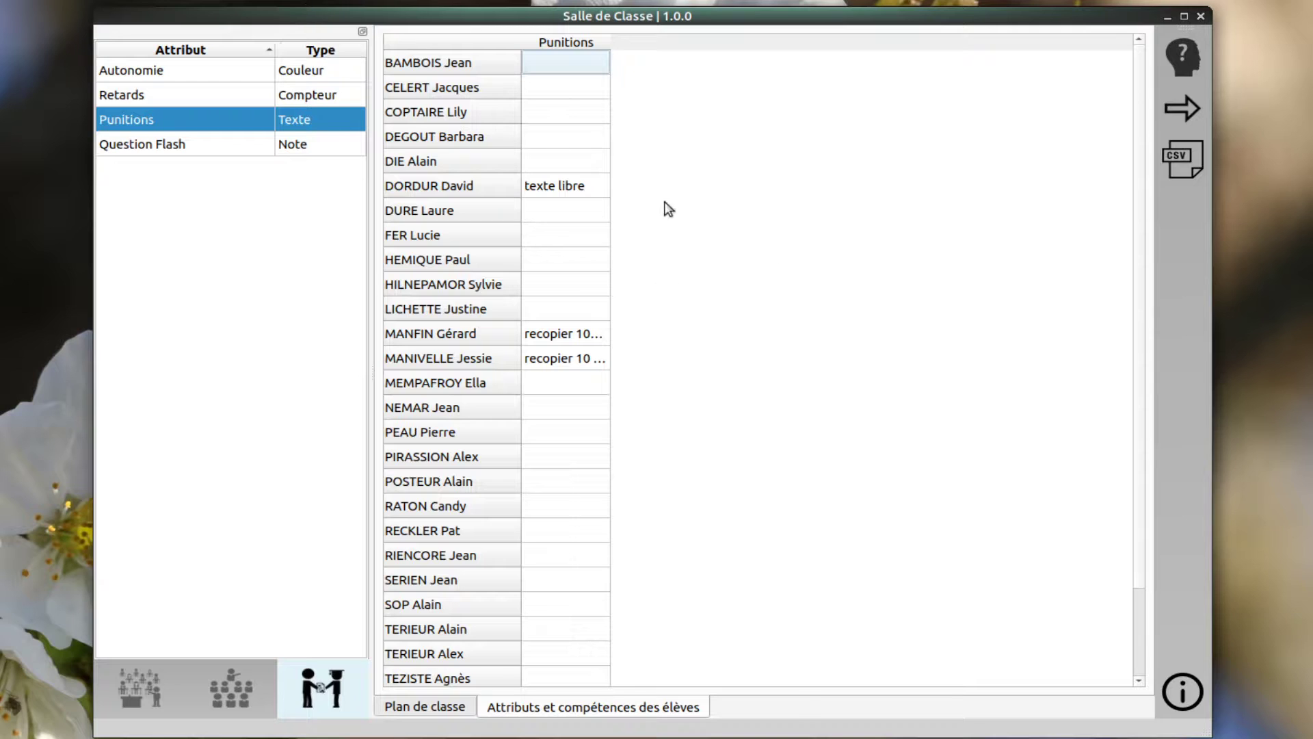
# Show only the Question Flash attribute and enter the grades "5 2 1 3" for the tenth student.
pyautogui.keyDown('ctrl'); pyautogui.click(185, 142); pyautogui.keyUp('ctrl')
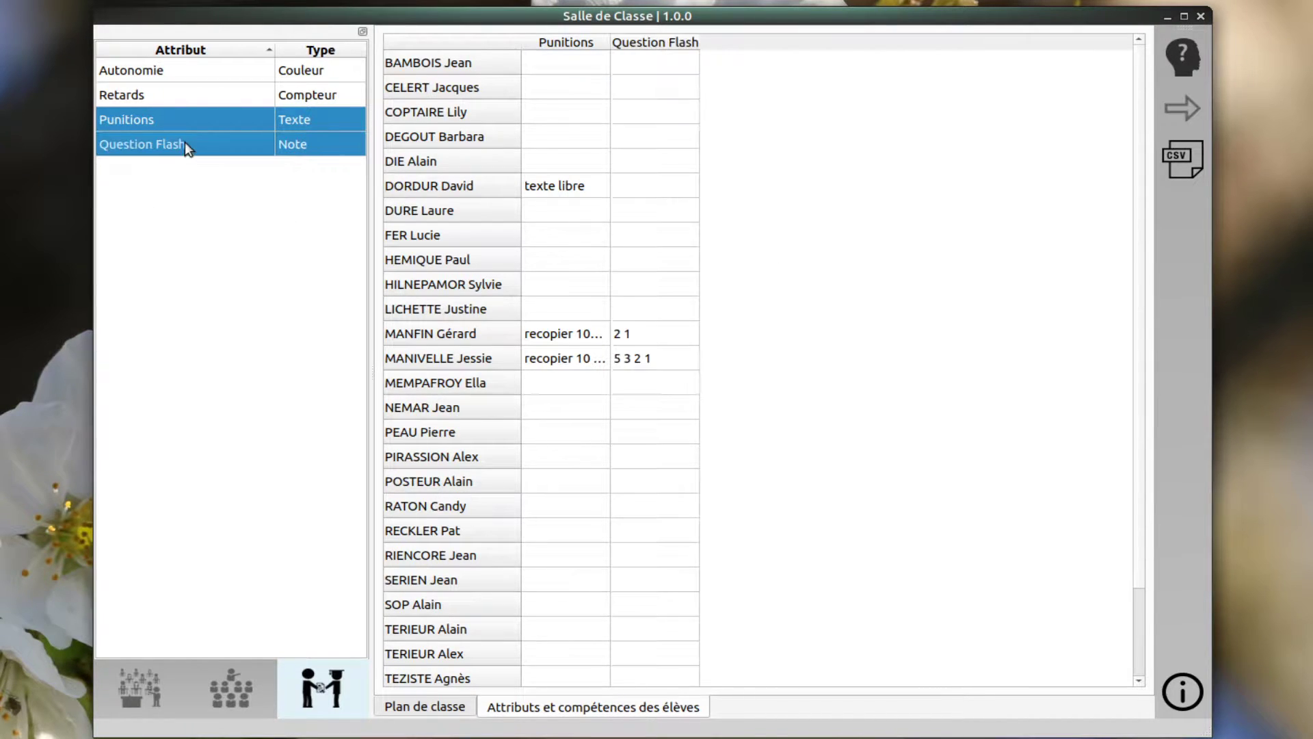
pyautogui.keyDown('ctrl'); pyautogui.click(188, 126); pyautogui.keyUp('ctrl')
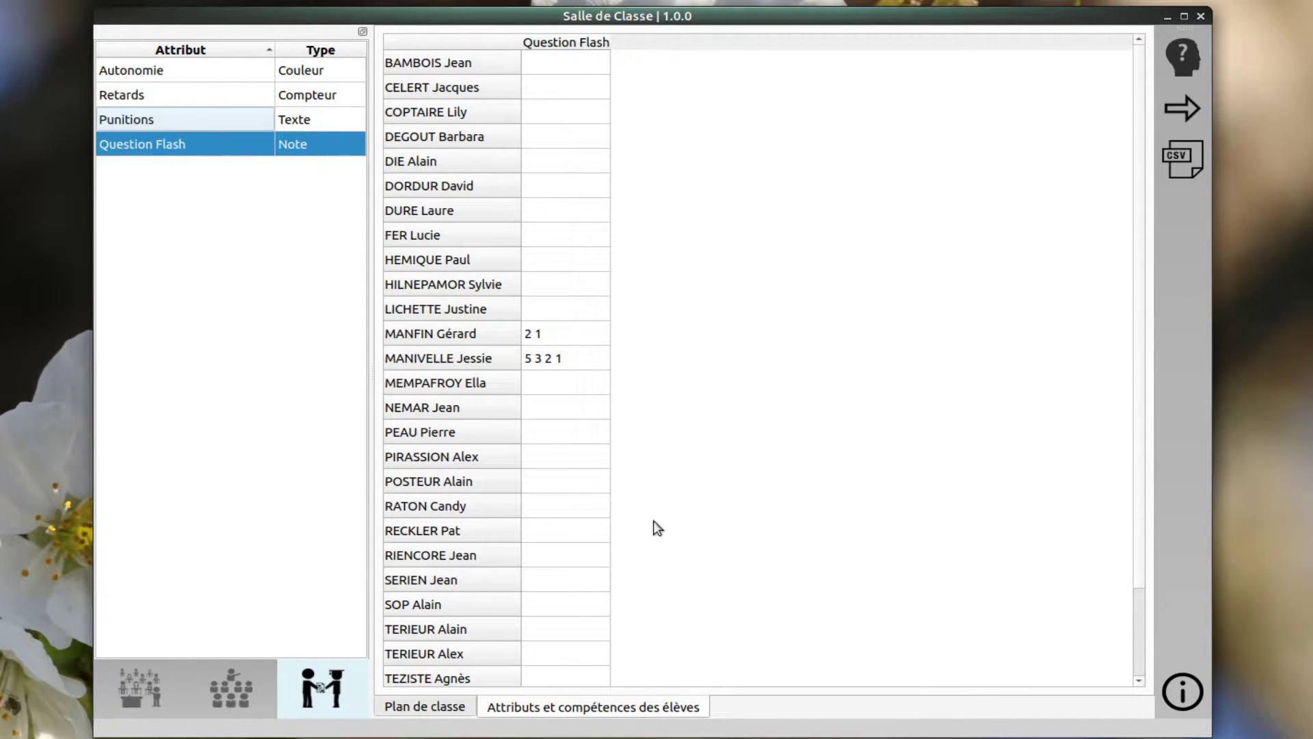
pyautogui.doubleClick(566, 283)
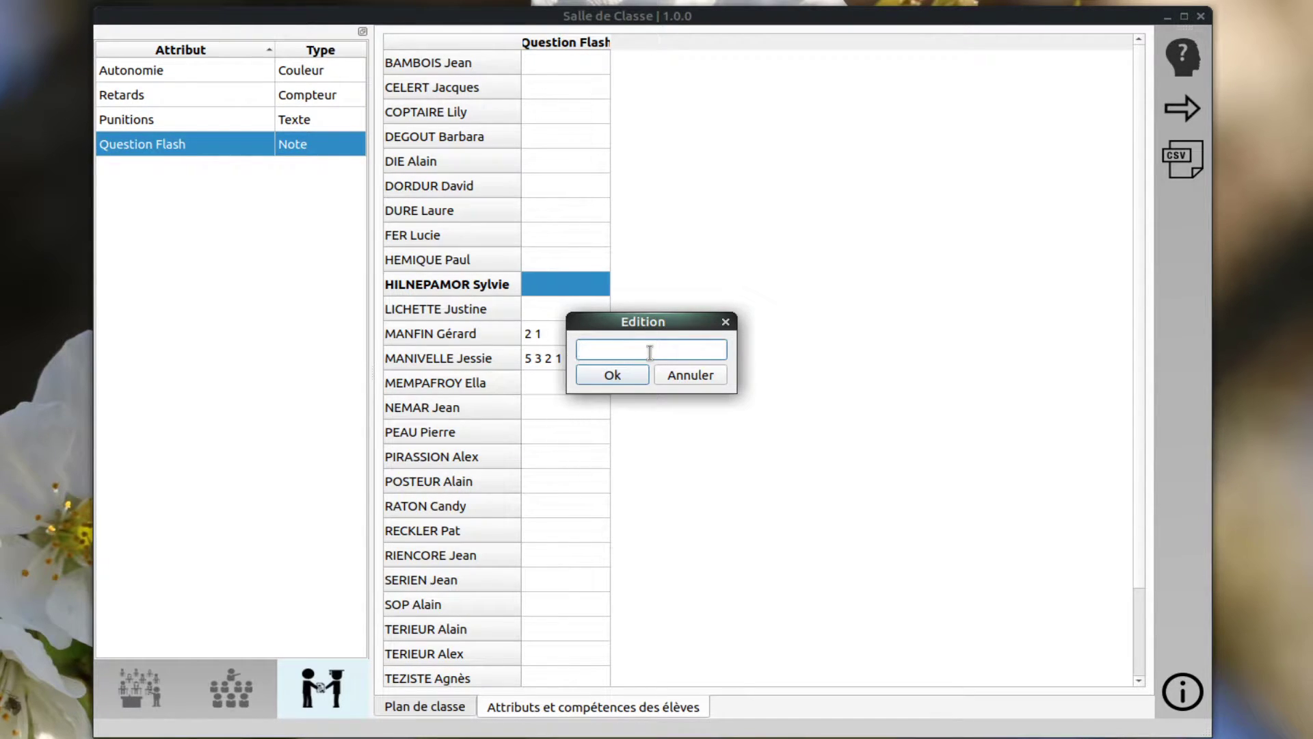
pyautogui.write('5 2 1 3')
pyautogui.click(610, 375)
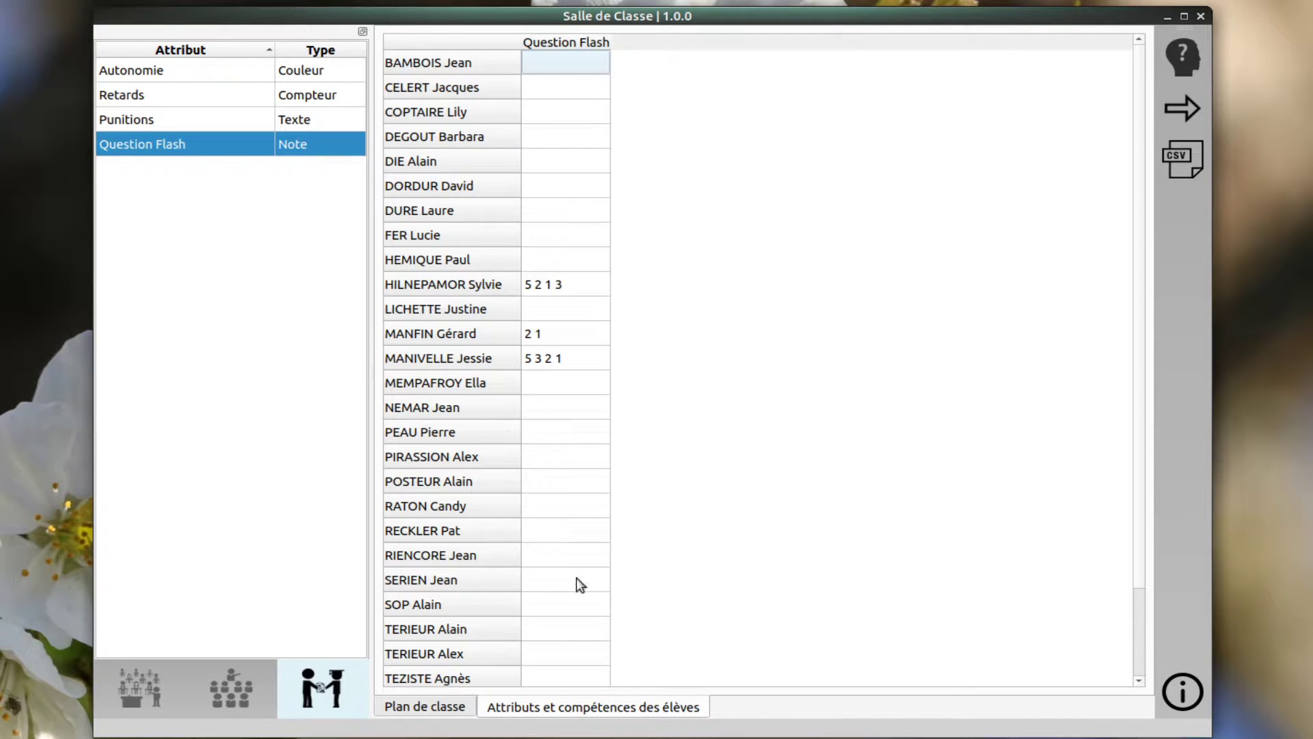
# Check the picked students on the class plan, and restrict the attribute table to those students.
pyautogui.click(452, 709)
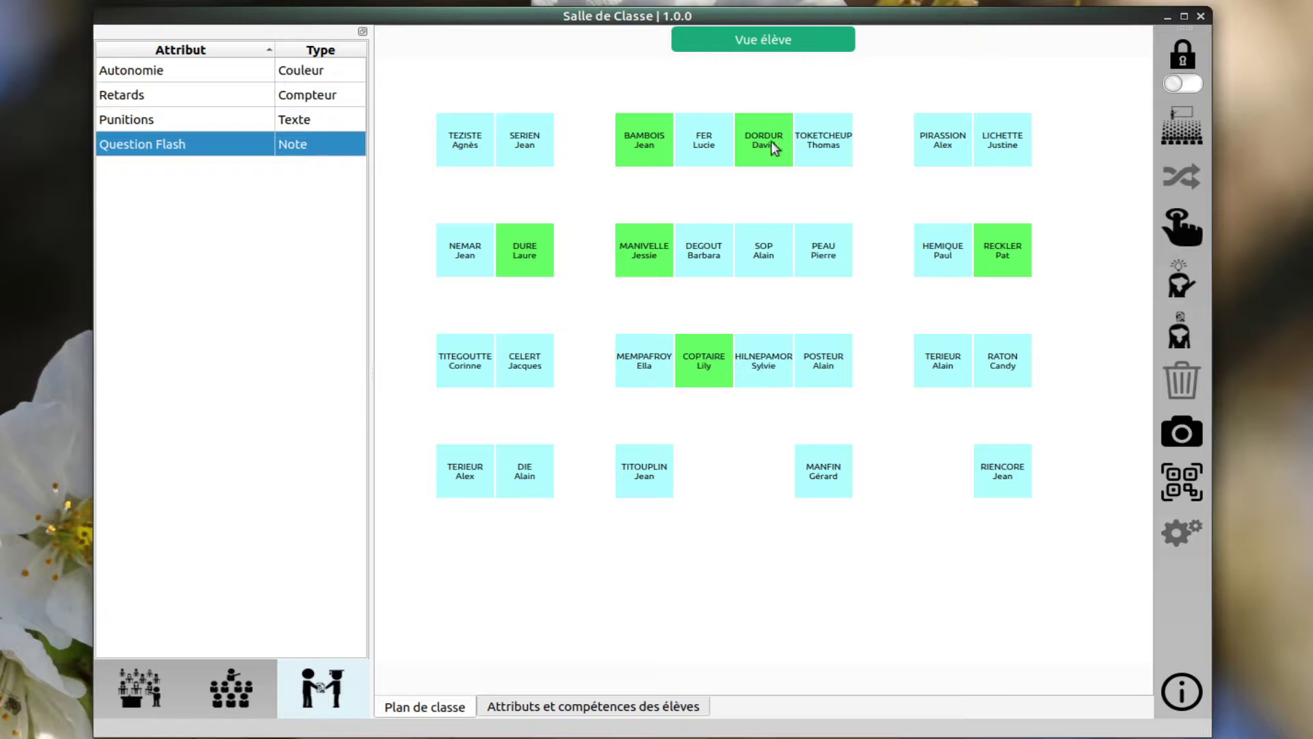
pyautogui.click(544, 712)
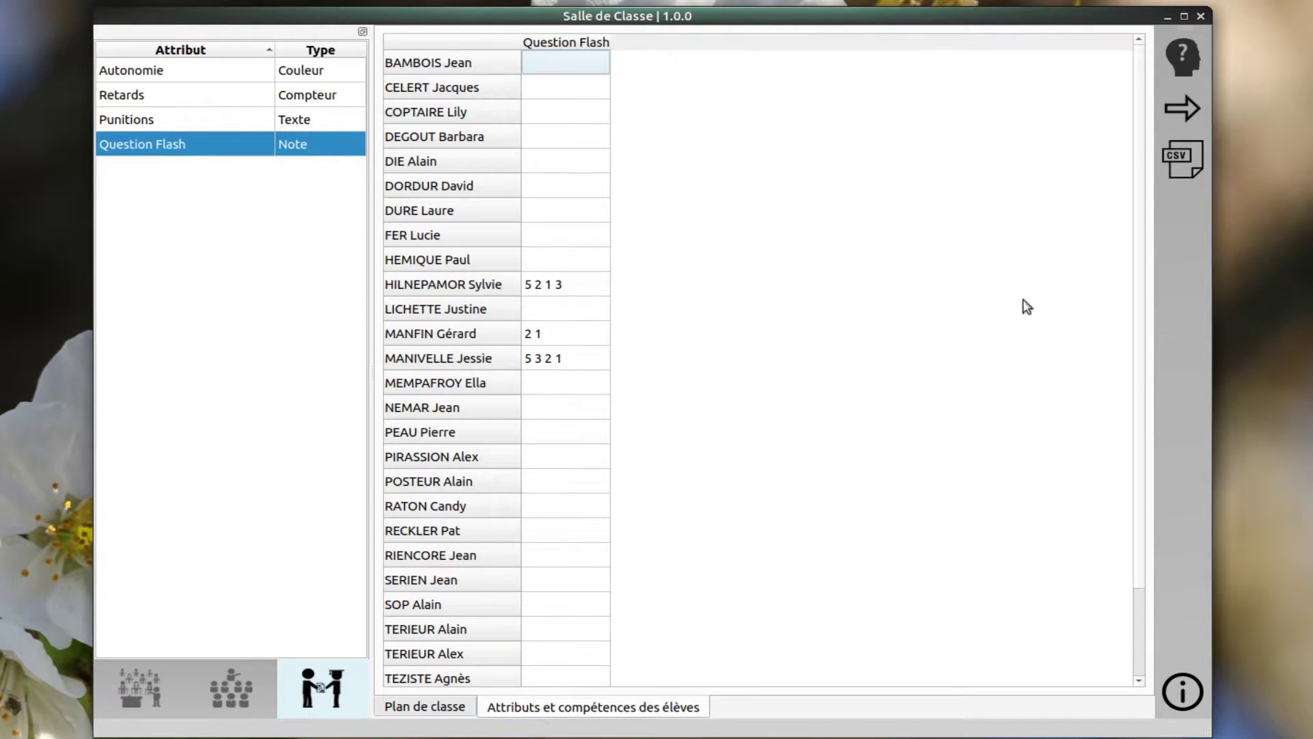
pyautogui.click(1188, 60)
pyautogui.click(1187, 60)
pyautogui.click(1188, 61)
pyautogui.click(1188, 60)
pyautogui.click(1187, 60)
pyautogui.click(1188, 60)
pyautogui.click(1188, 60)
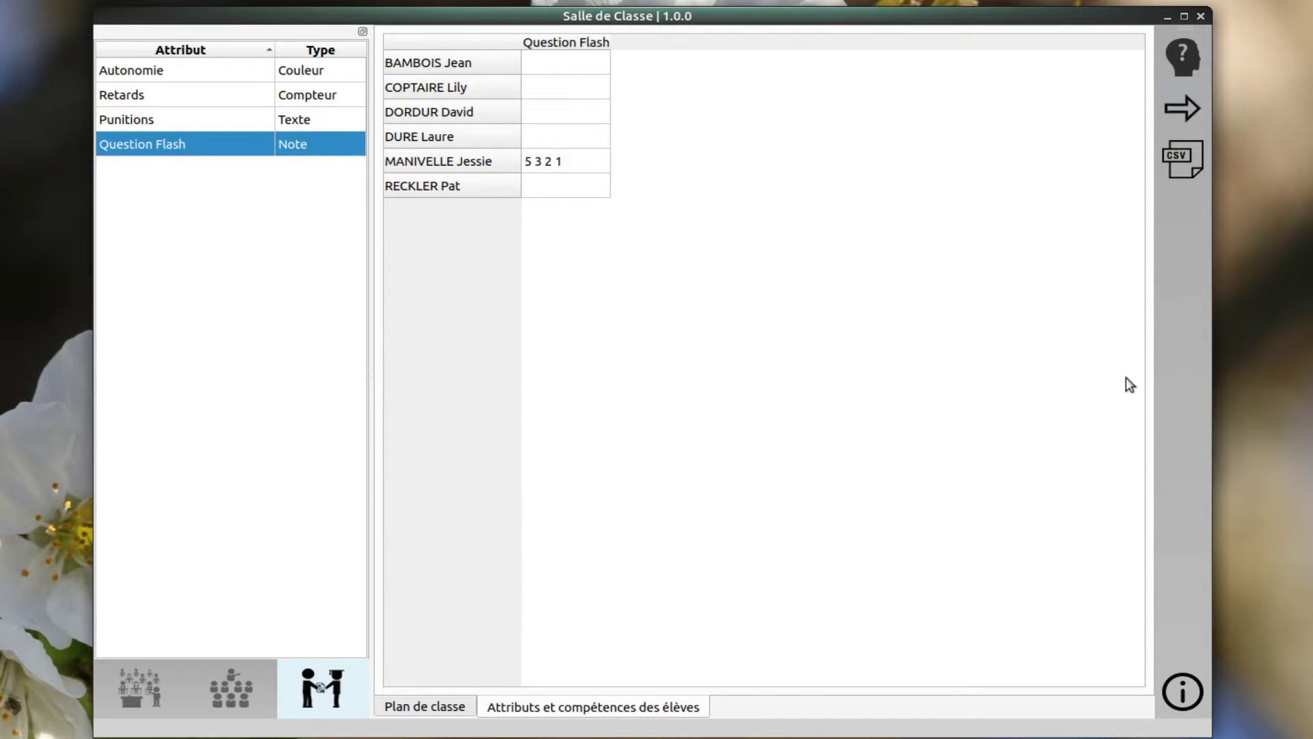
# Check the batch change with Punitions displayed beside Question Flash, and deselect both attributes.
pyautogui.click(218, 142)
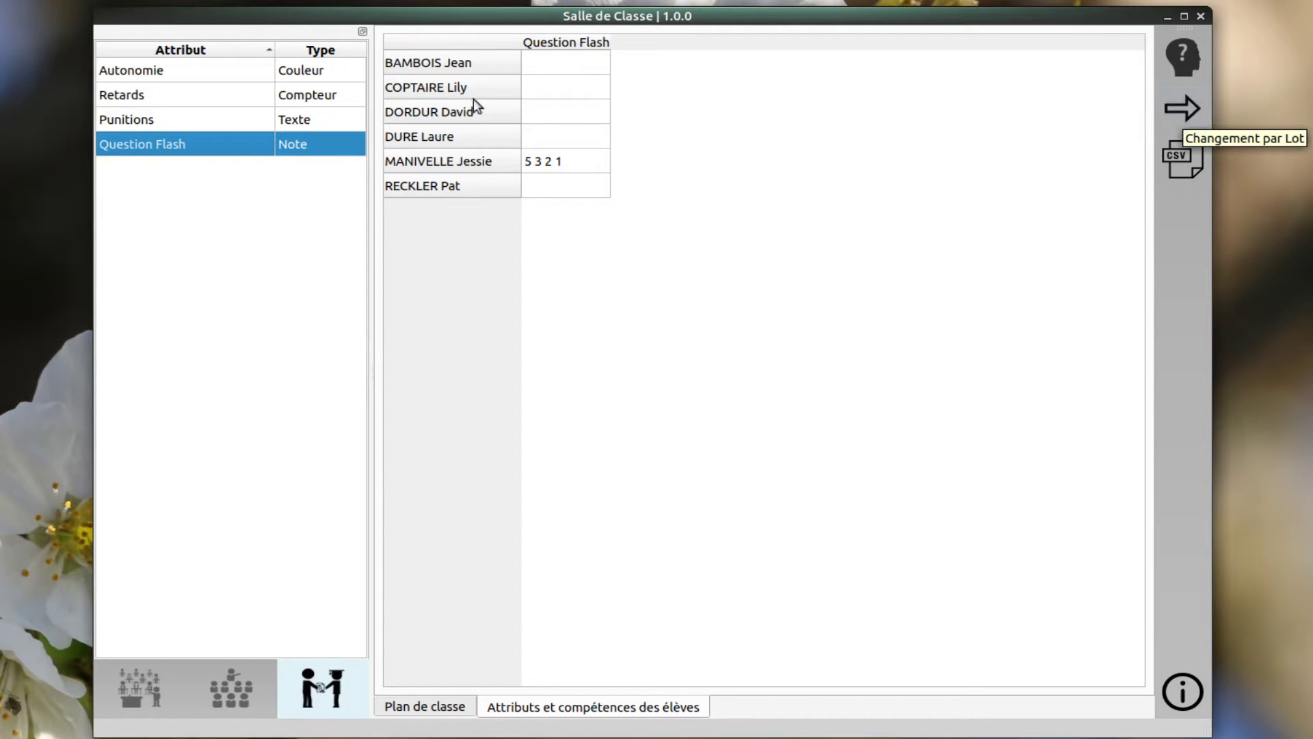
pyautogui.keyDown('ctrl'); pyautogui.click(221, 126); pyautogui.keyUp('ctrl')
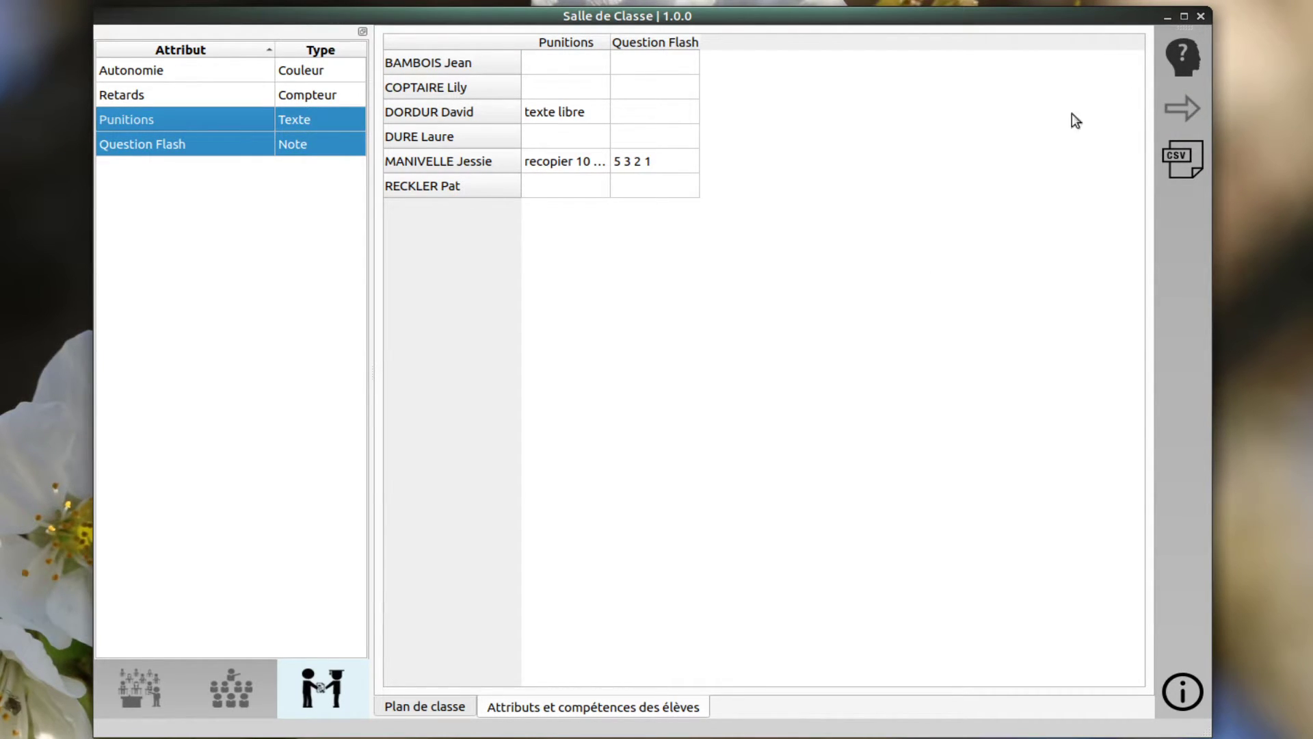
pyautogui.keyDown('ctrl'); pyautogui.click(215, 121); pyautogui.keyUp('ctrl')
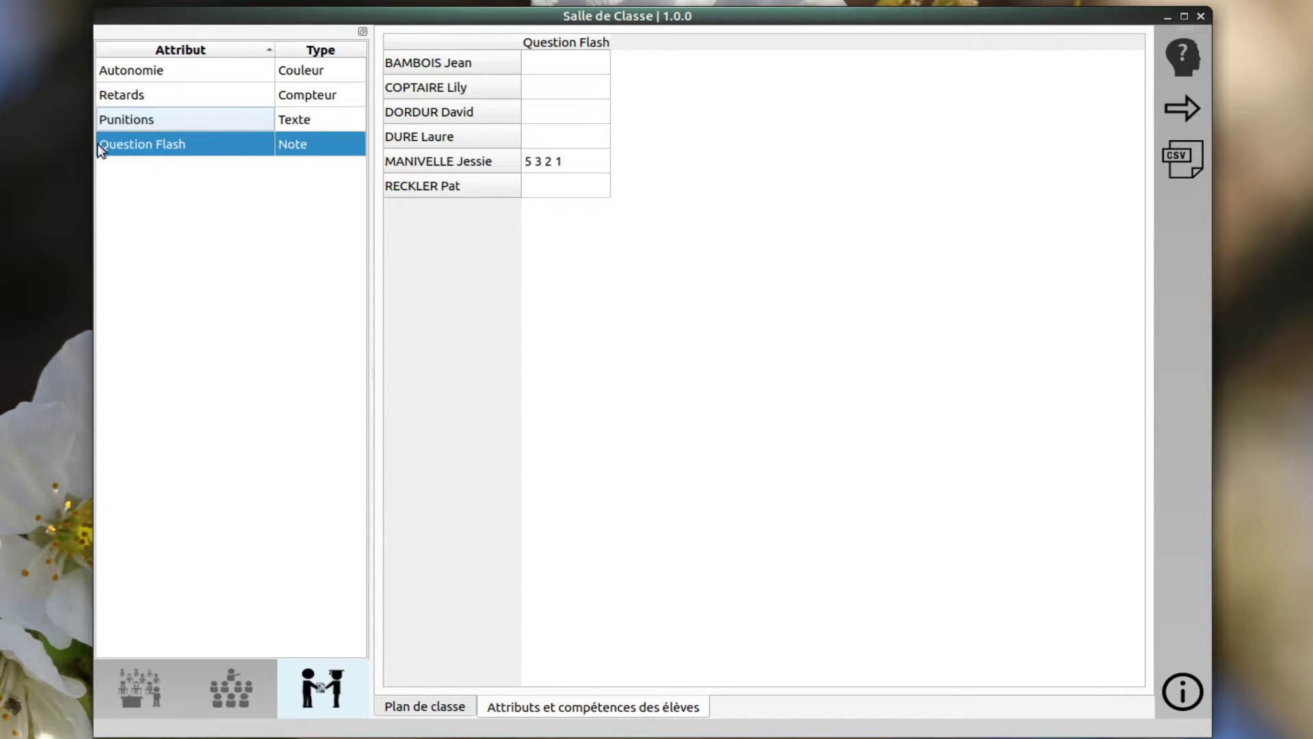
pyautogui.keyDown('ctrl'); pyautogui.click(174, 144); pyautogui.keyUp('ctrl')
# Batch-change the Autonomie colour to red for the picked students and check it in the full class list.
pyautogui.click(172, 71)
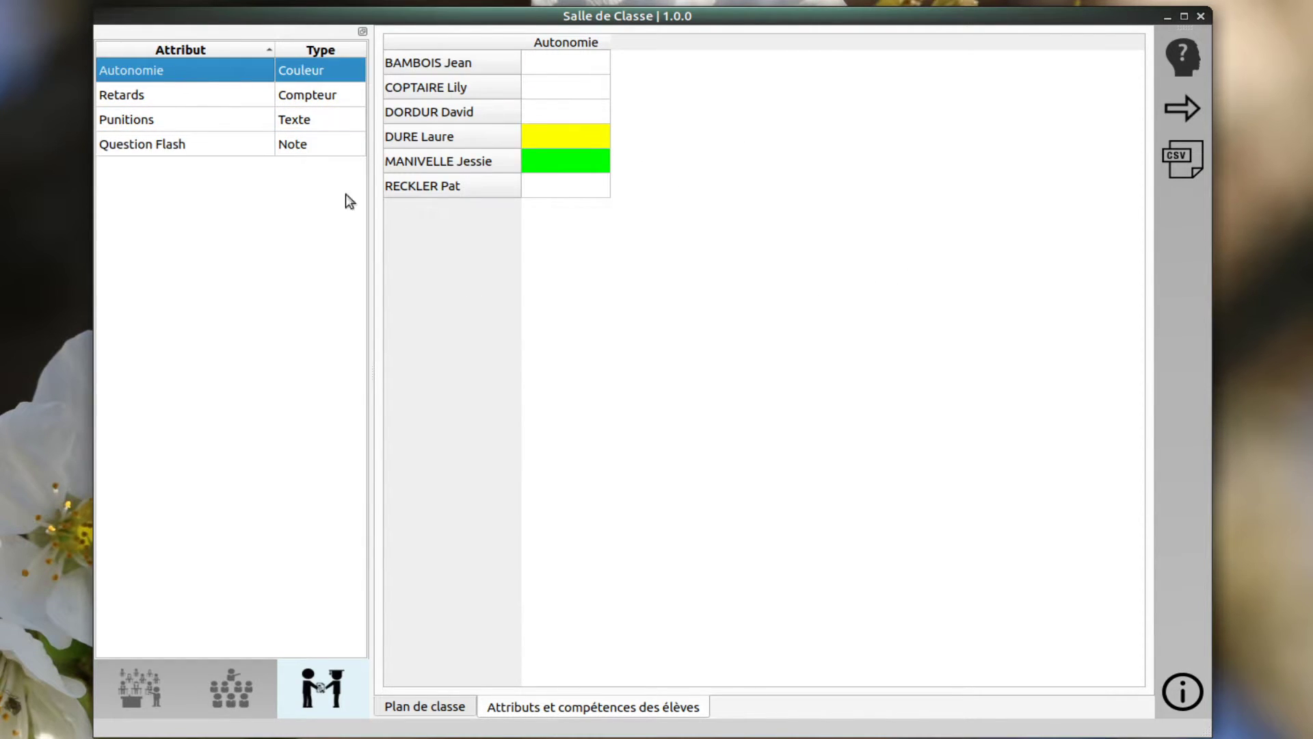
pyautogui.click(1182, 108)
pyautogui.click(611, 354)
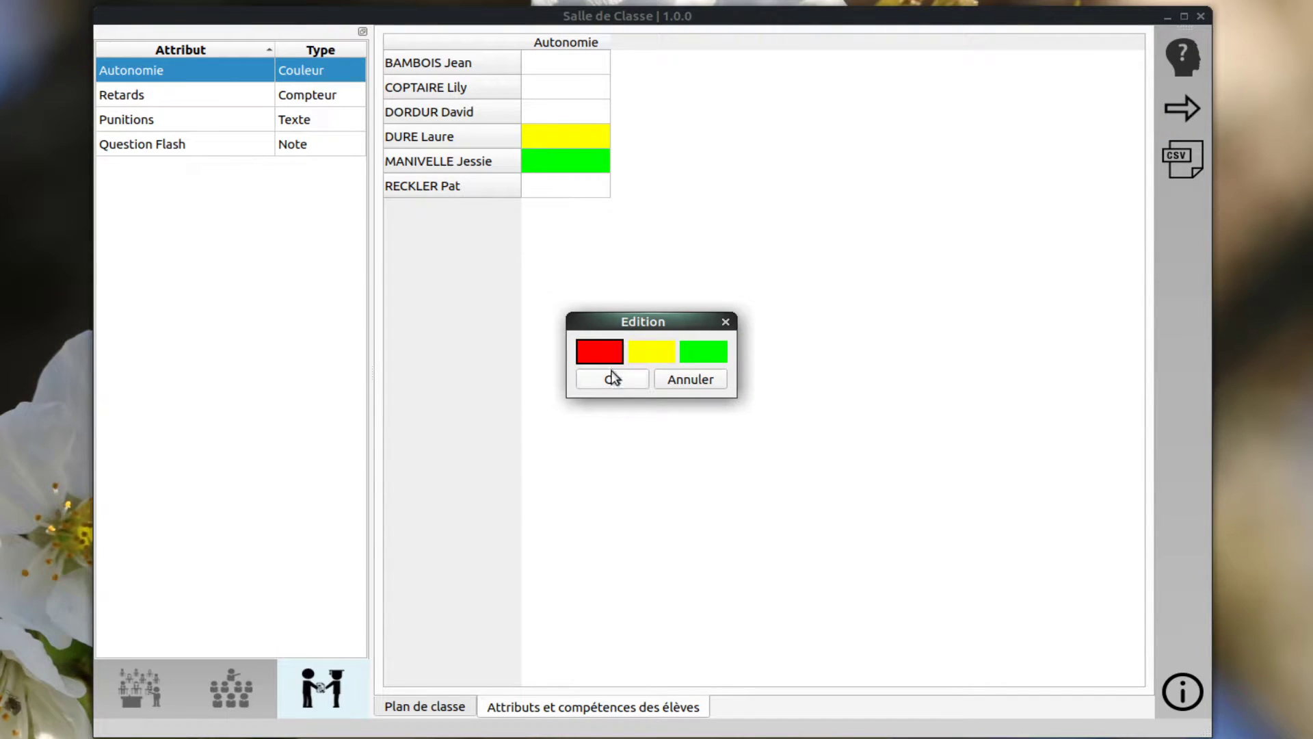
pyautogui.click(613, 375)
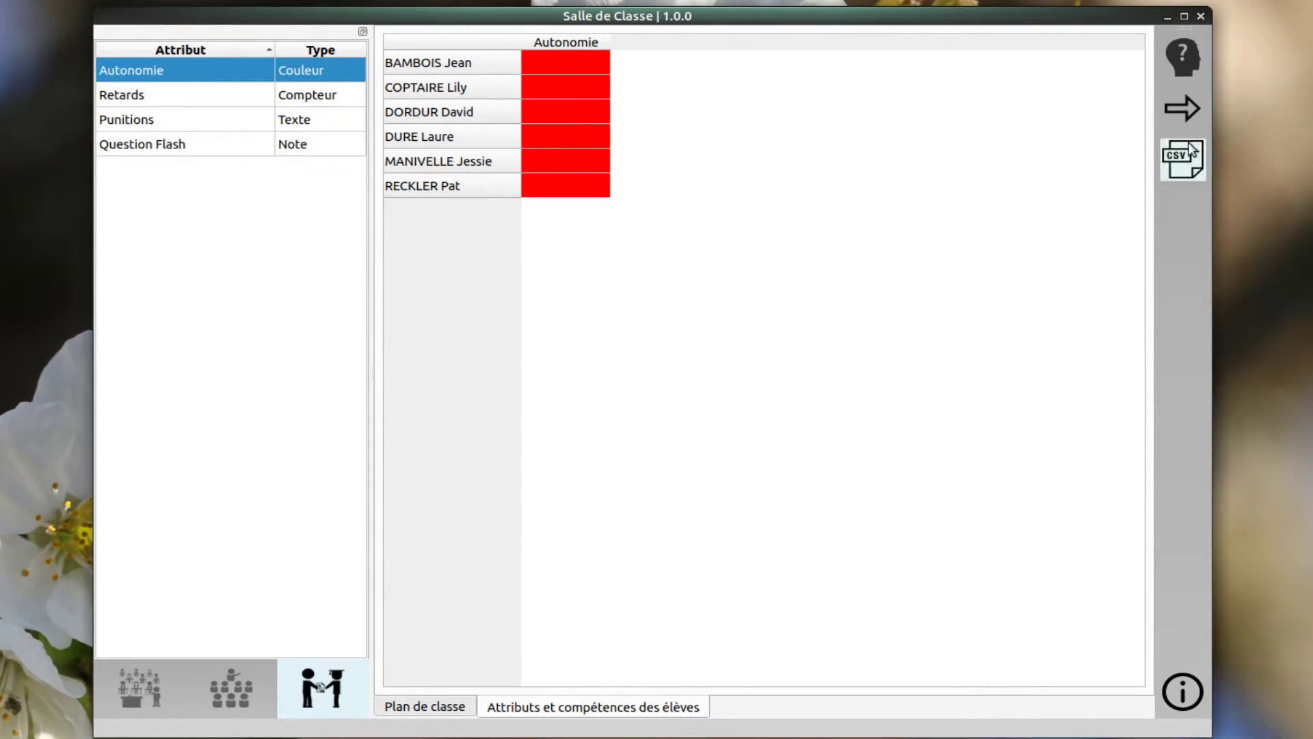
pyautogui.click(1176, 68)
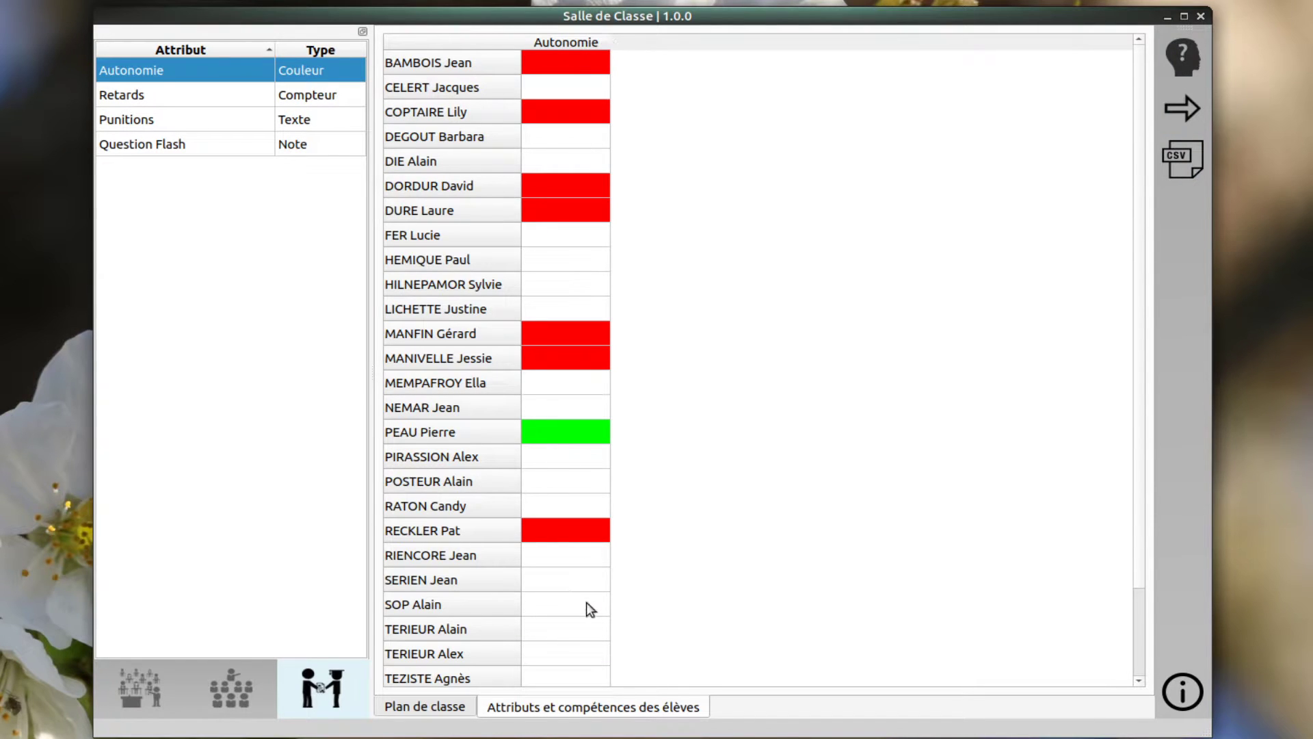
pyautogui.click(1196, 56)
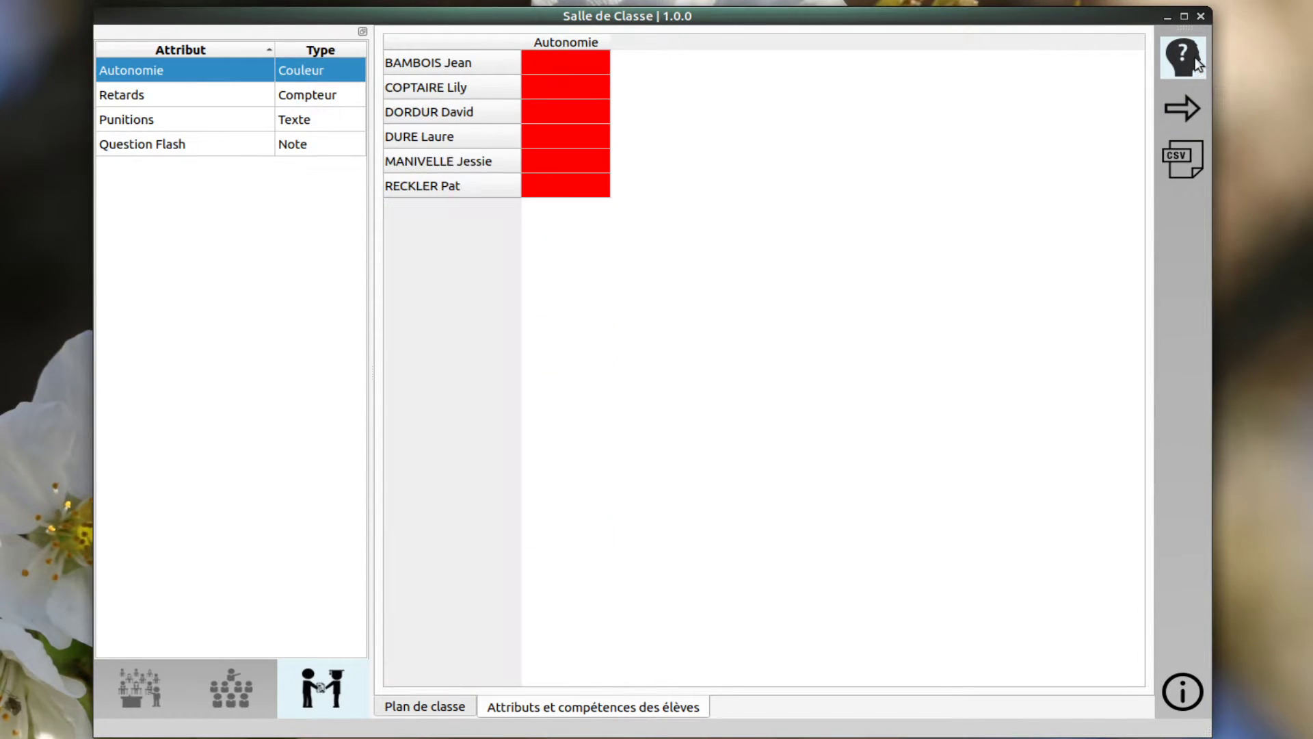
# Show only the Retards attribute and batch-set the counter to 1 for all picked students.
pyautogui.keyDown('ctrl'); pyautogui.click(200, 92); pyautogui.keyUp('ctrl')
pyautogui.keyDown('ctrl'); pyautogui.click(229, 76); pyautogui.keyUp('ctrl')
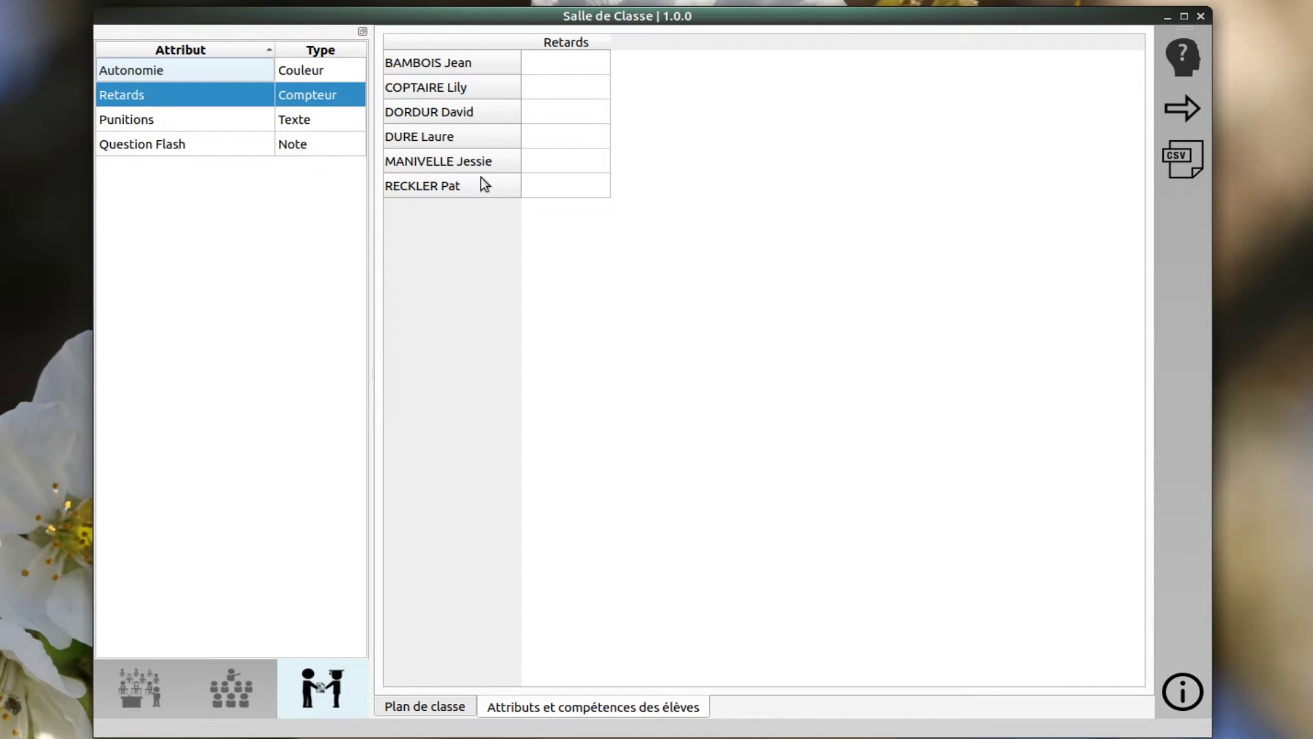
pyautogui.click(1181, 109)
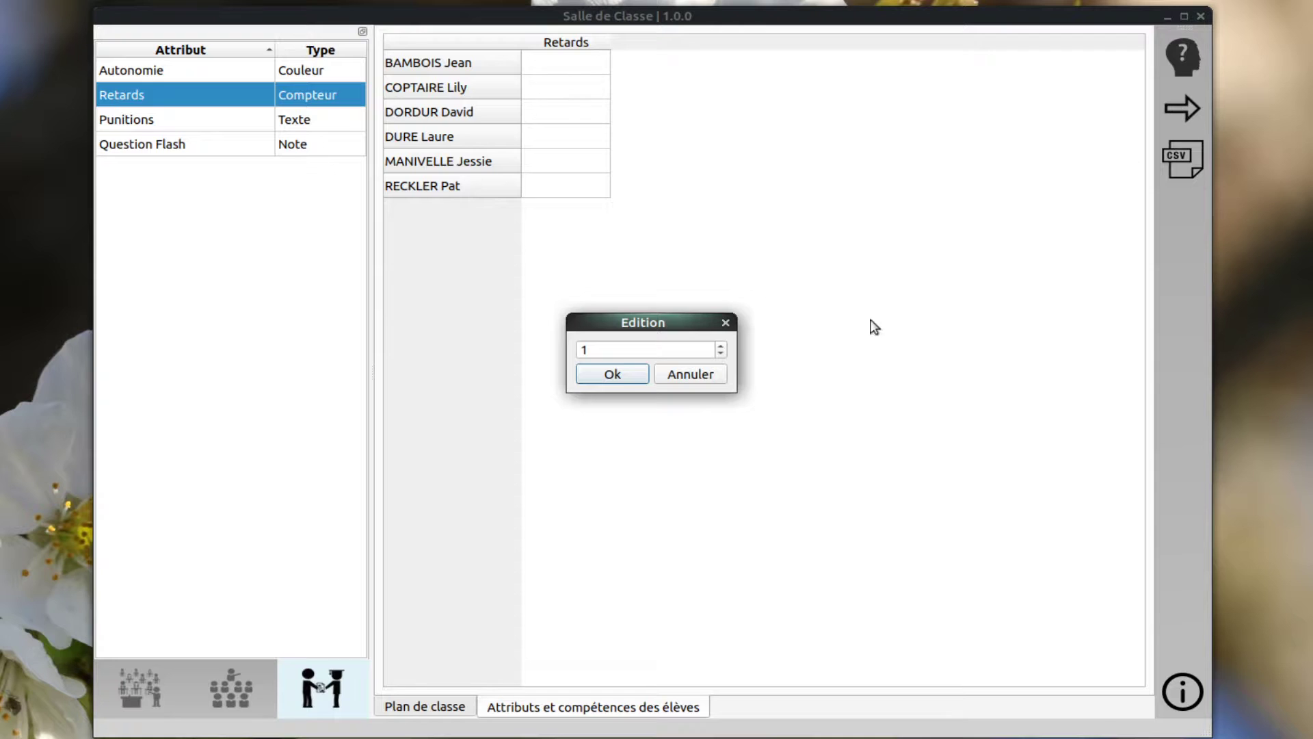
pyautogui.click(613, 374)
# Set the Retards counter to 2 for the third listed student and to 3 for the fifth.
pyautogui.doubleClick(572, 110)
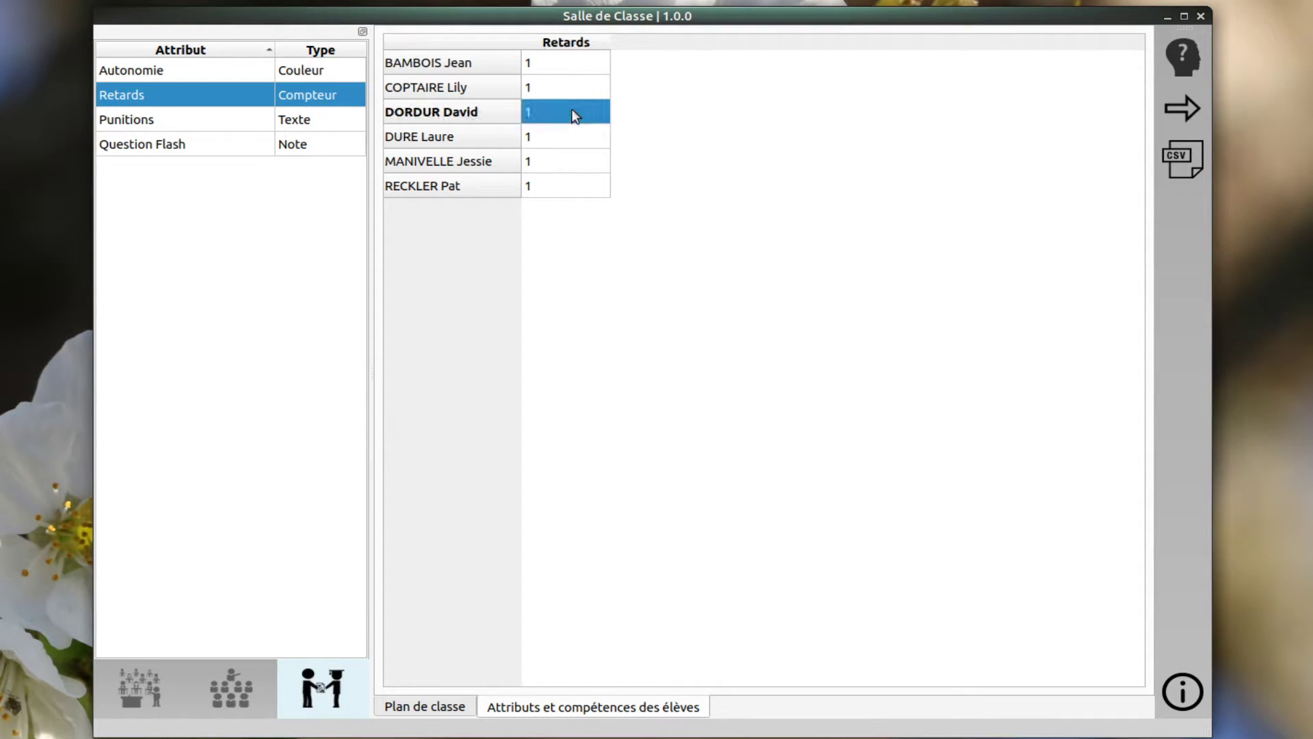
pyautogui.click(721, 346)
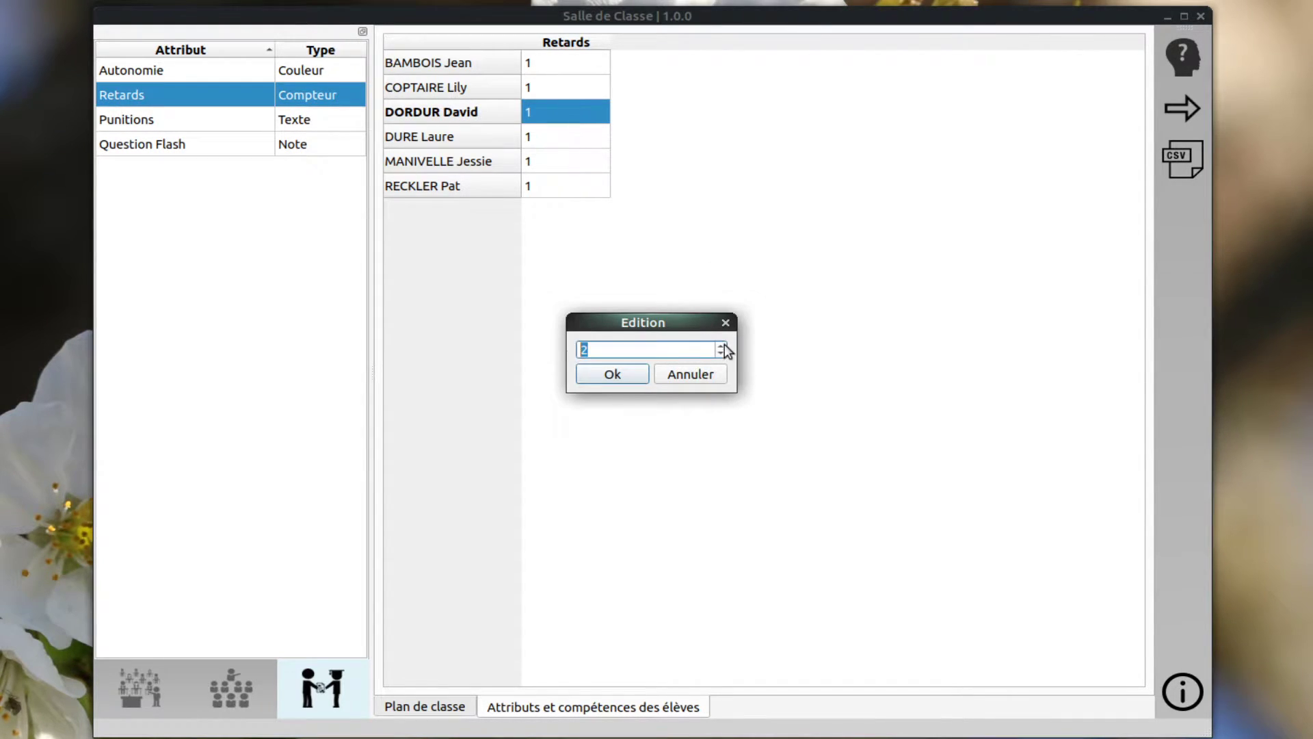
pyautogui.click(636, 374)
pyautogui.doubleClick(569, 158)
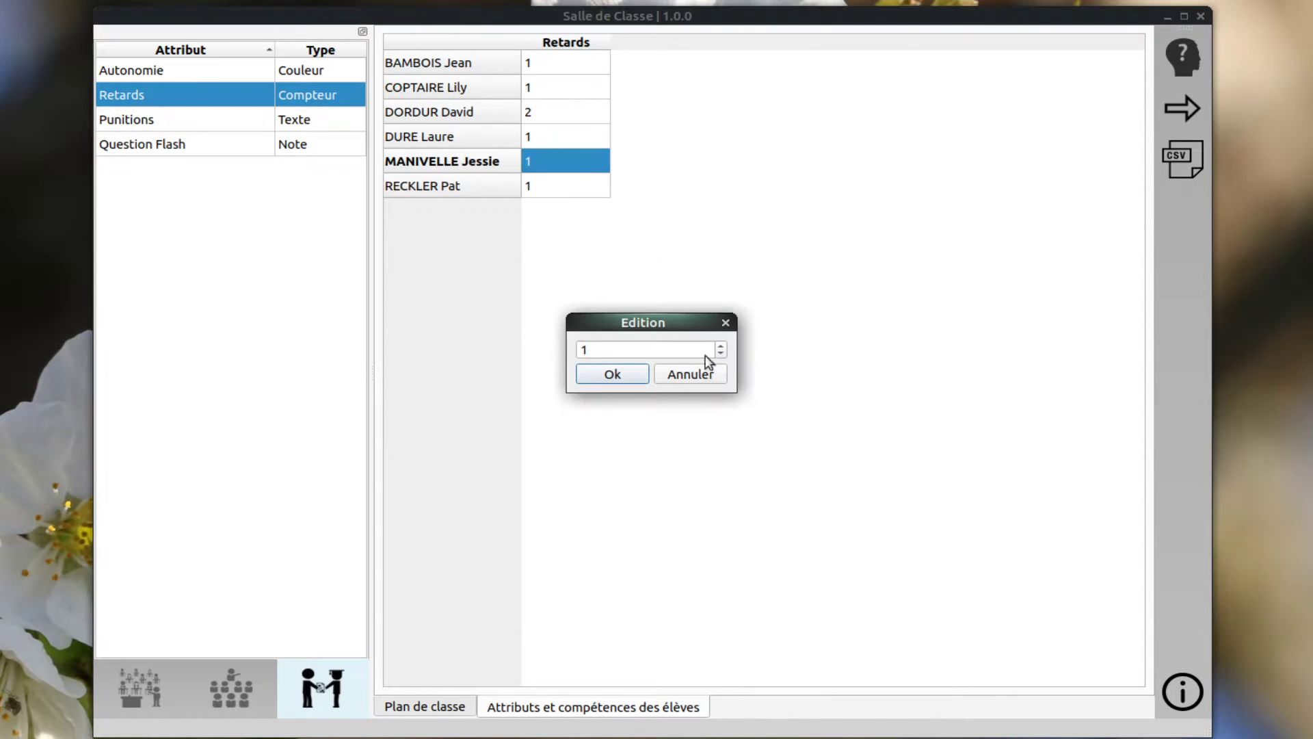
pyautogui.click(719, 346)
pyautogui.click(720, 345)
pyautogui.click(628, 373)
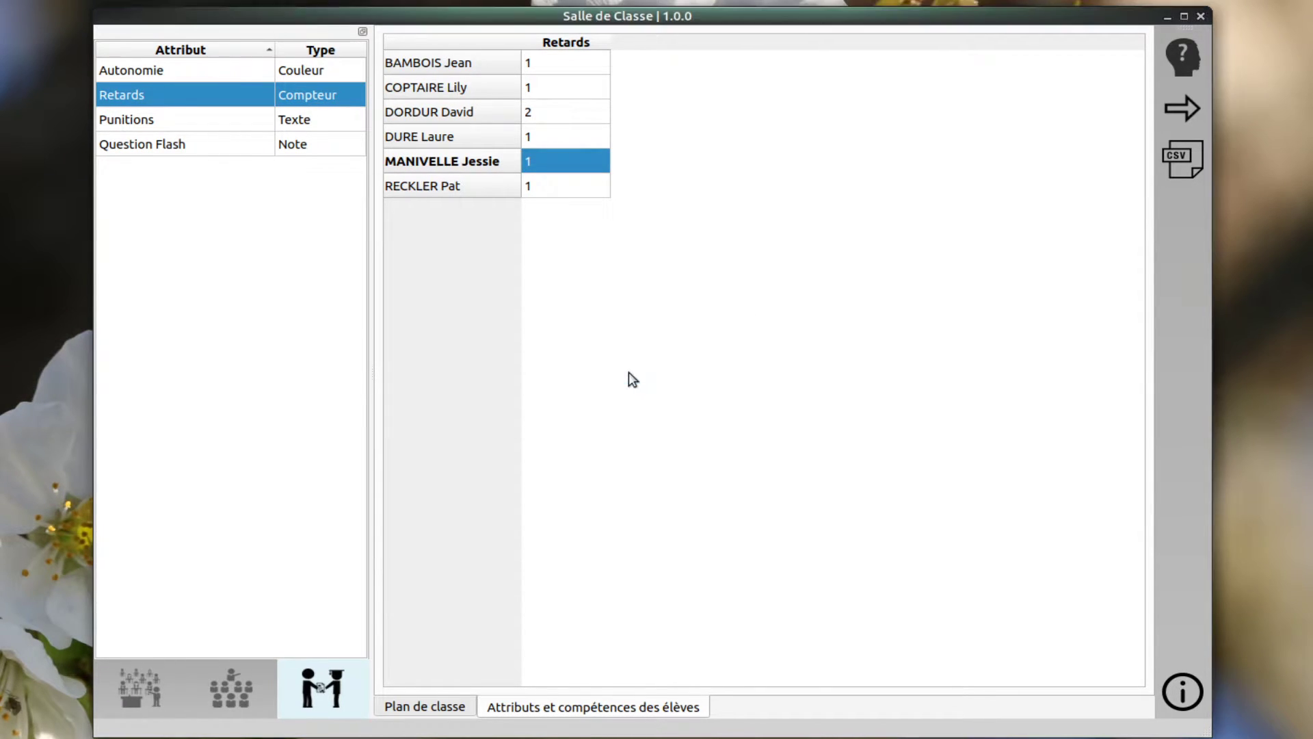
# Batch-increment the Retards counter by 1 for all picked students.
pyautogui.click(1185, 110)
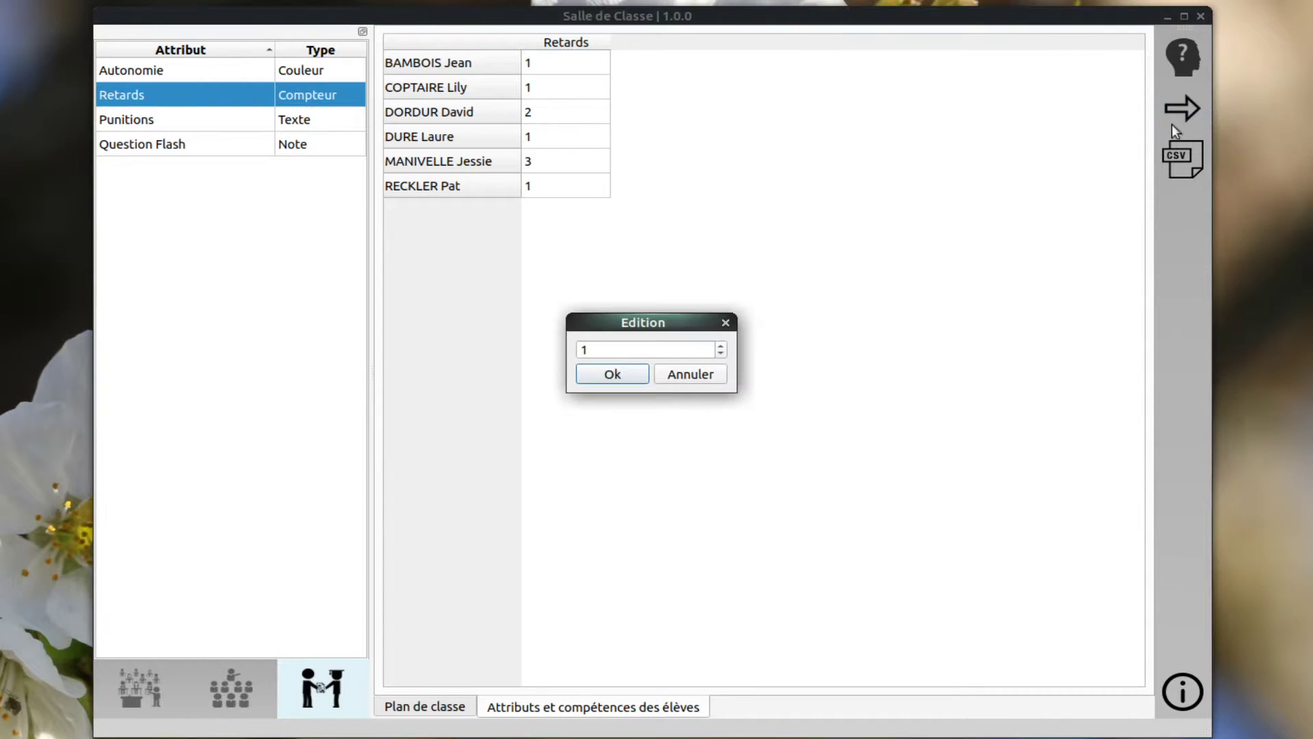
pyautogui.click(612, 375)
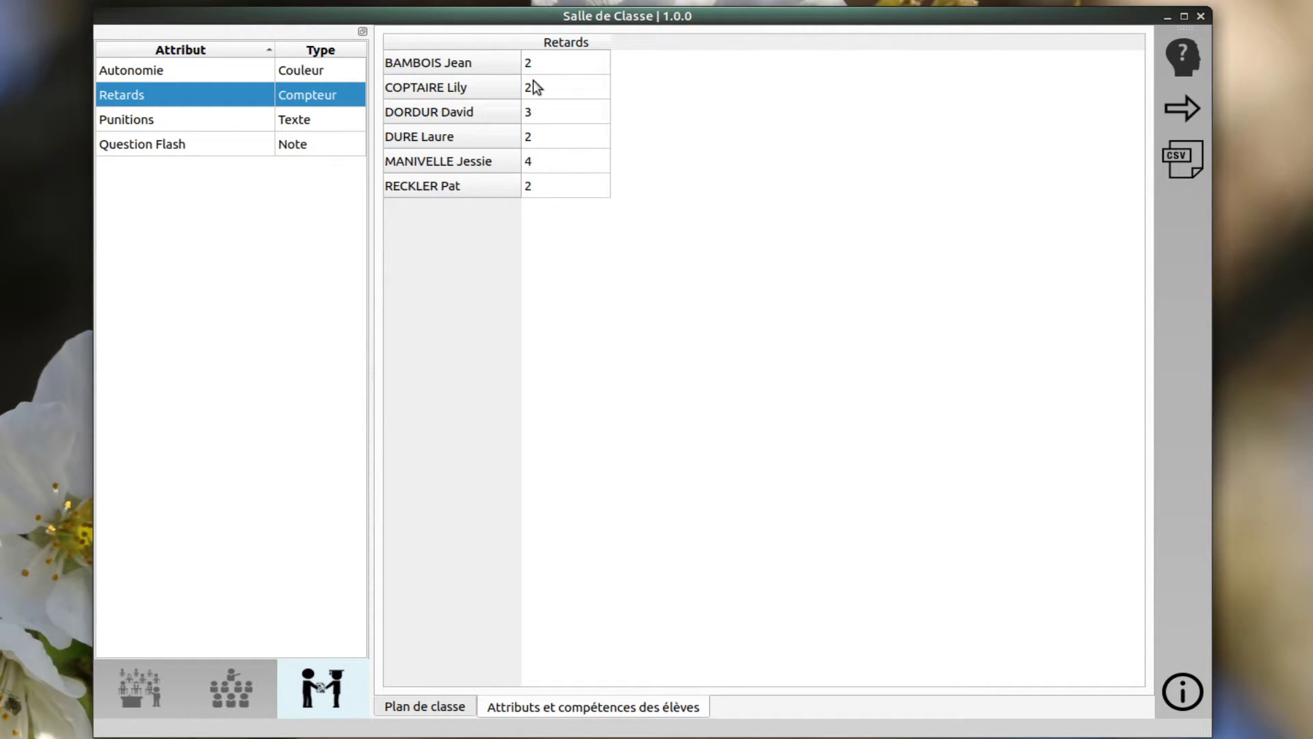
# Show only the Punitions attribute and batch-set its text to "meme texte" for all picked students.
pyautogui.keyDown('ctrl'); pyautogui.click(204, 125); pyautogui.keyUp('ctrl')
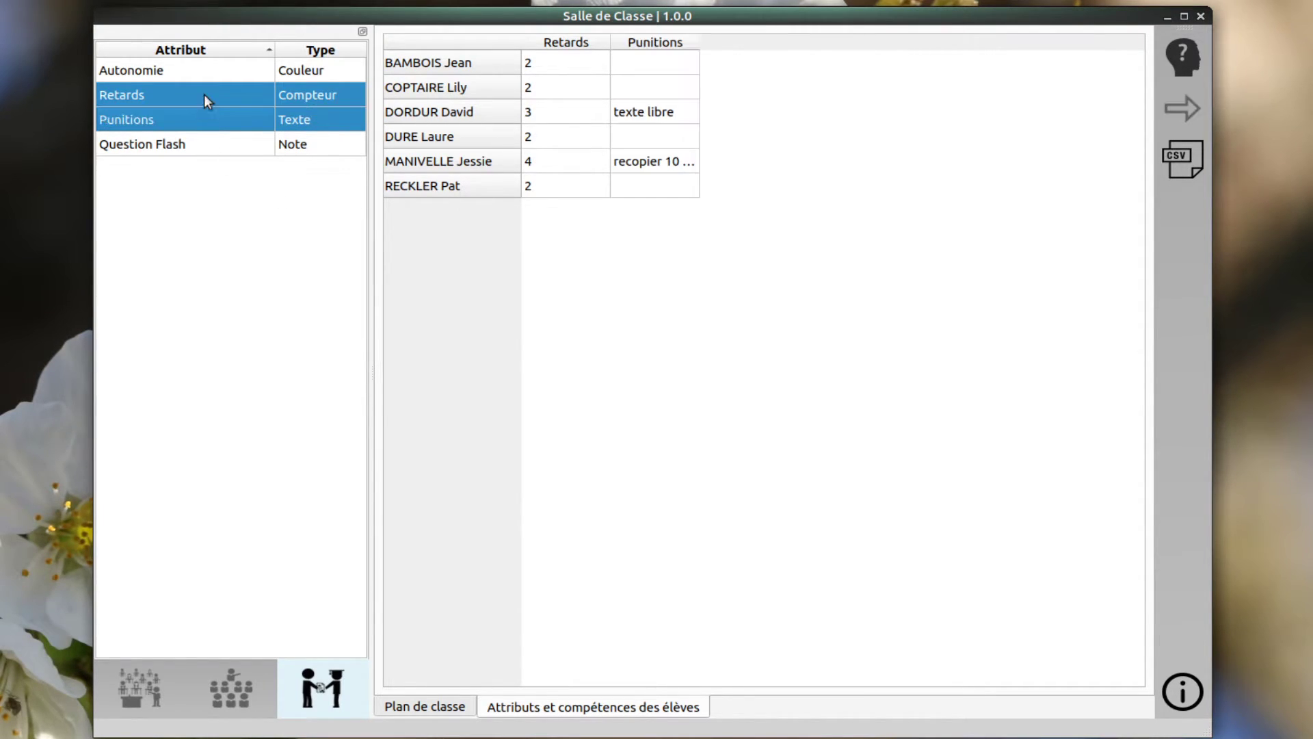
pyautogui.keyDown('ctrl'); pyautogui.click(204, 96); pyautogui.keyUp('ctrl')
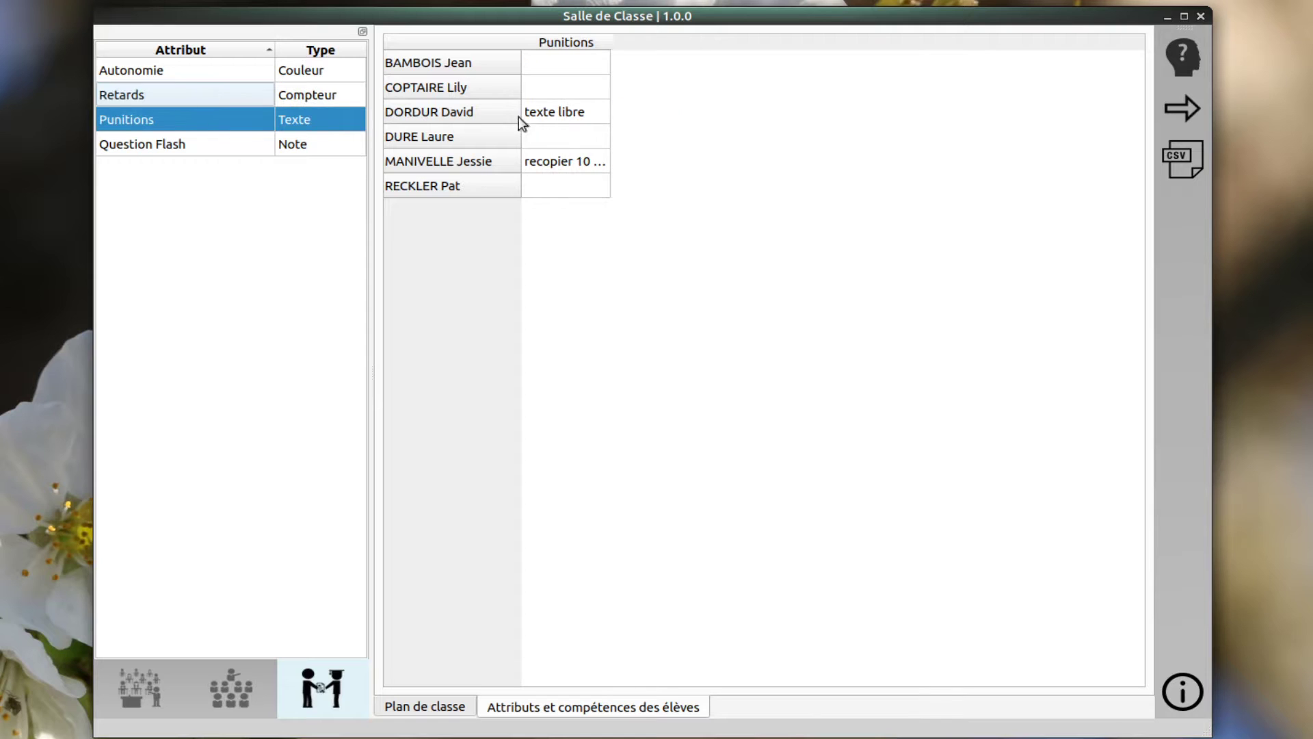
pyautogui.click(1194, 108)
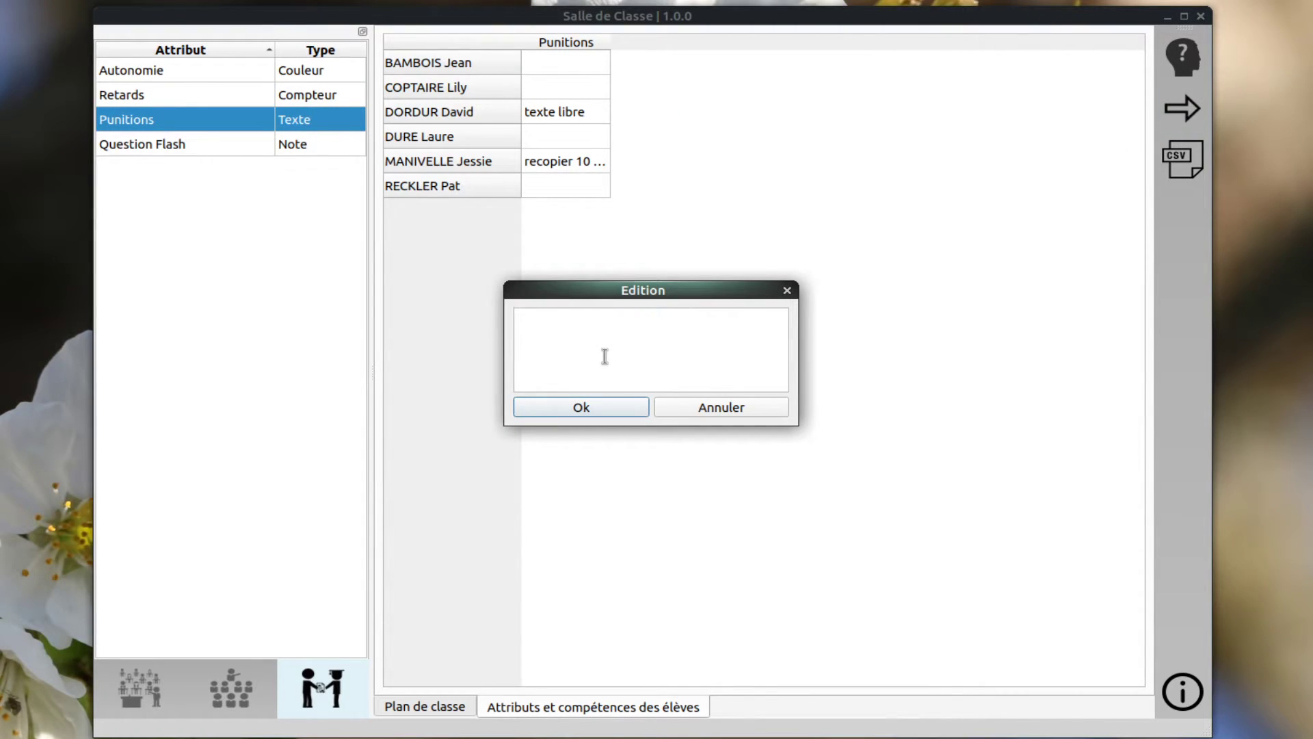
pyautogui.write('meme texte')
pyautogui.click(624, 407)
# Show only the Question Flash attribute and batch-set the grade to 5 for all picked students.
pyautogui.keyDown('ctrl'); pyautogui.click(183, 148); pyautogui.keyUp('ctrl')
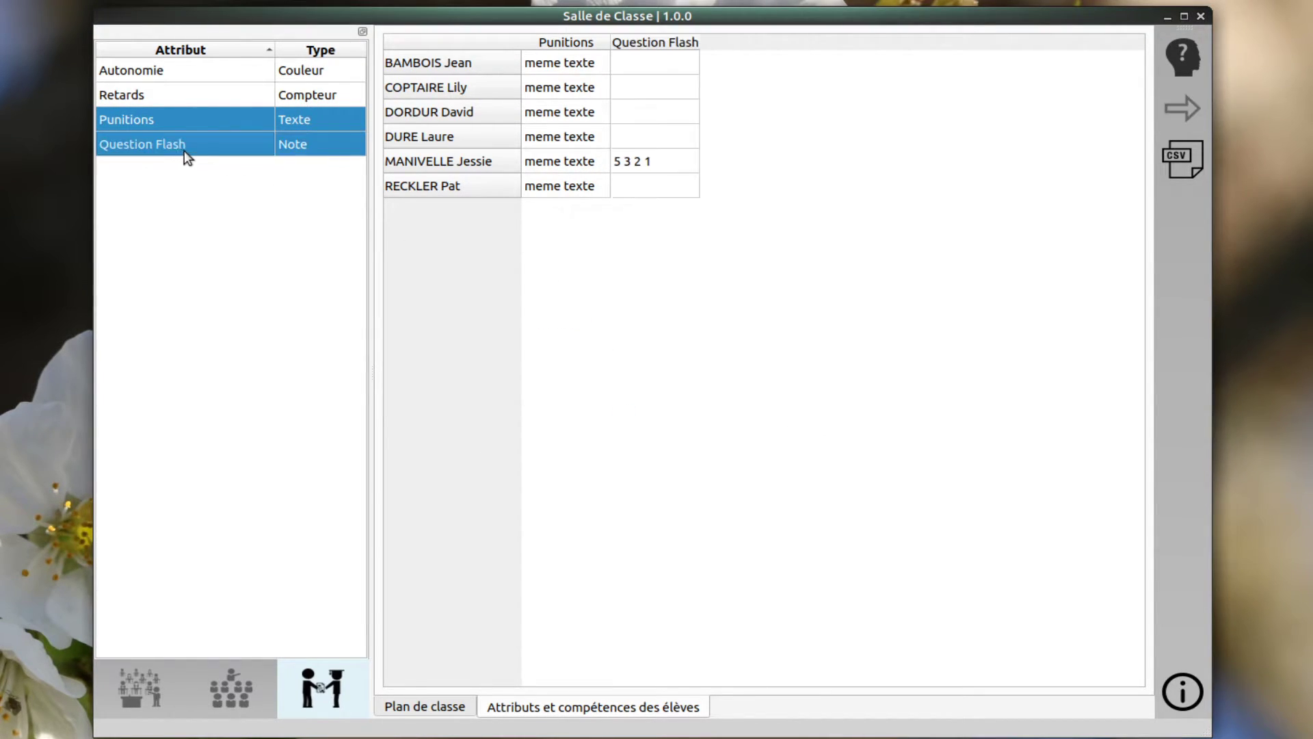
pyautogui.keyDown('ctrl'); pyautogui.click(249, 125); pyautogui.keyUp('ctrl')
pyautogui.click(1187, 106)
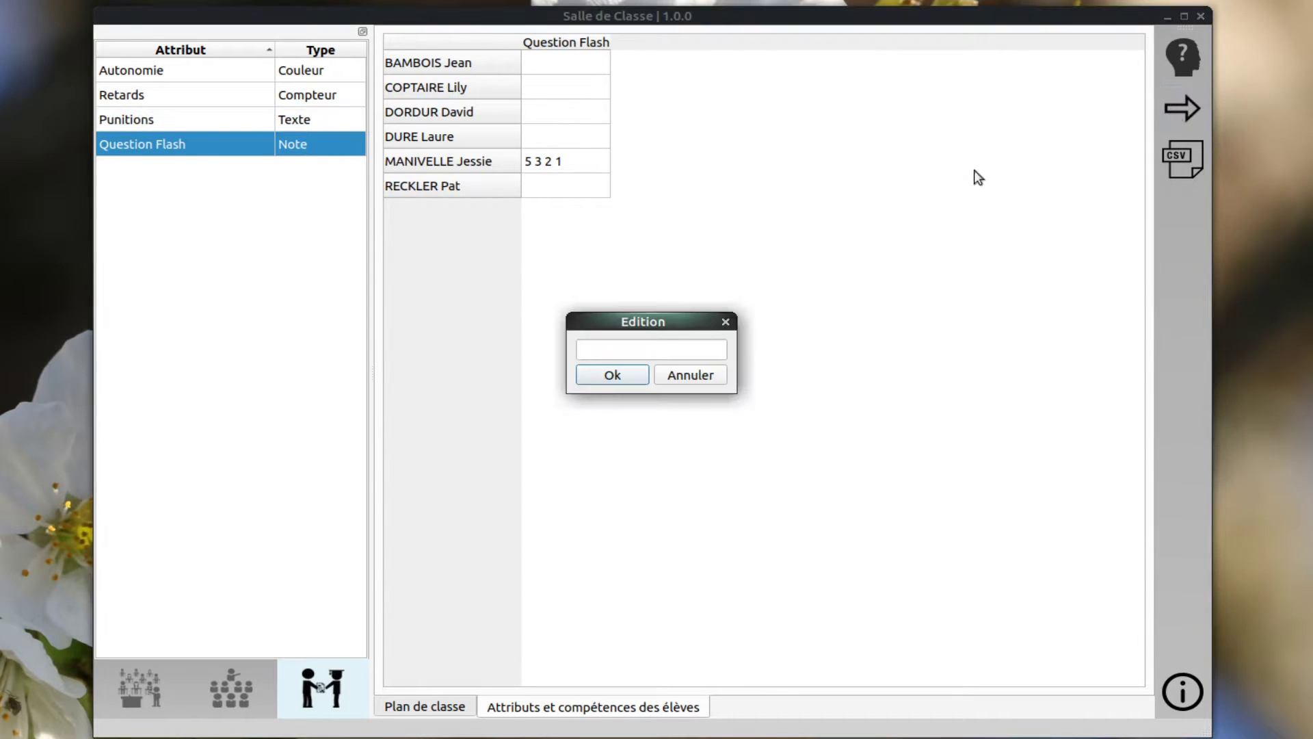
pyautogui.click(645, 349)
pyautogui.write('5')
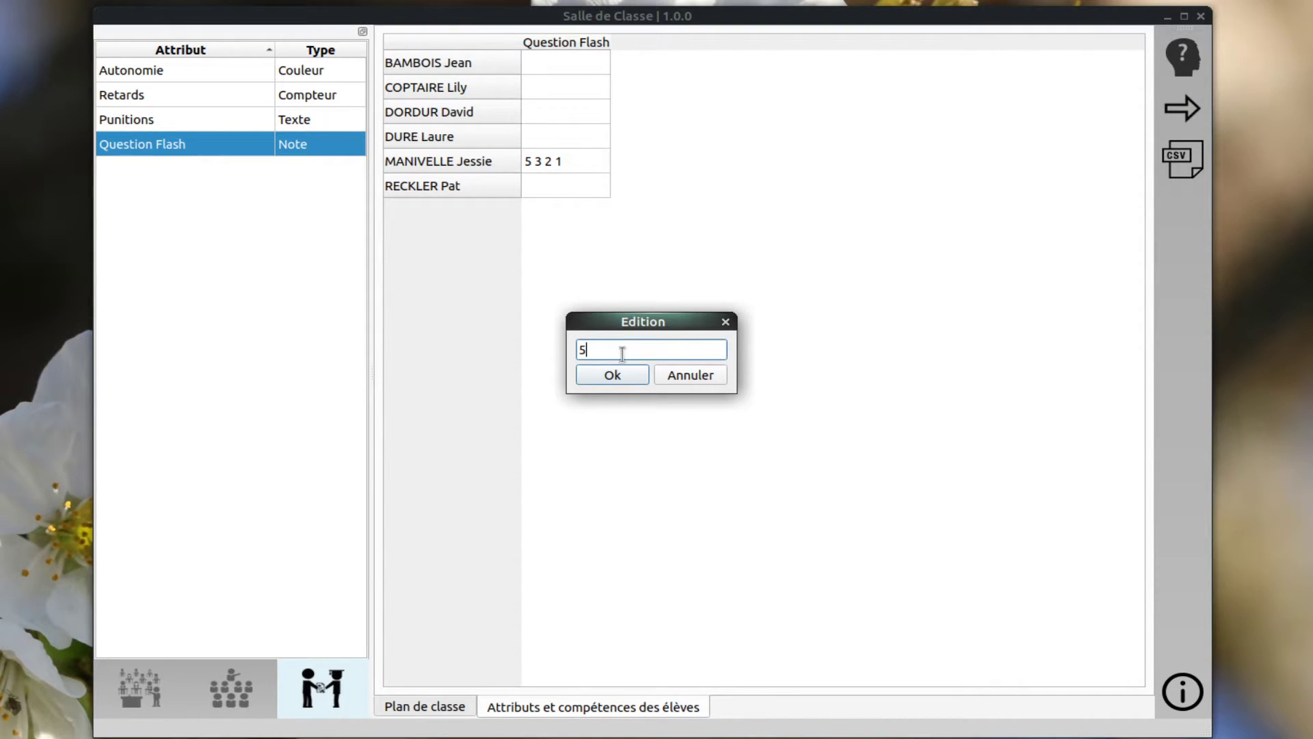
pyautogui.click(612, 374)
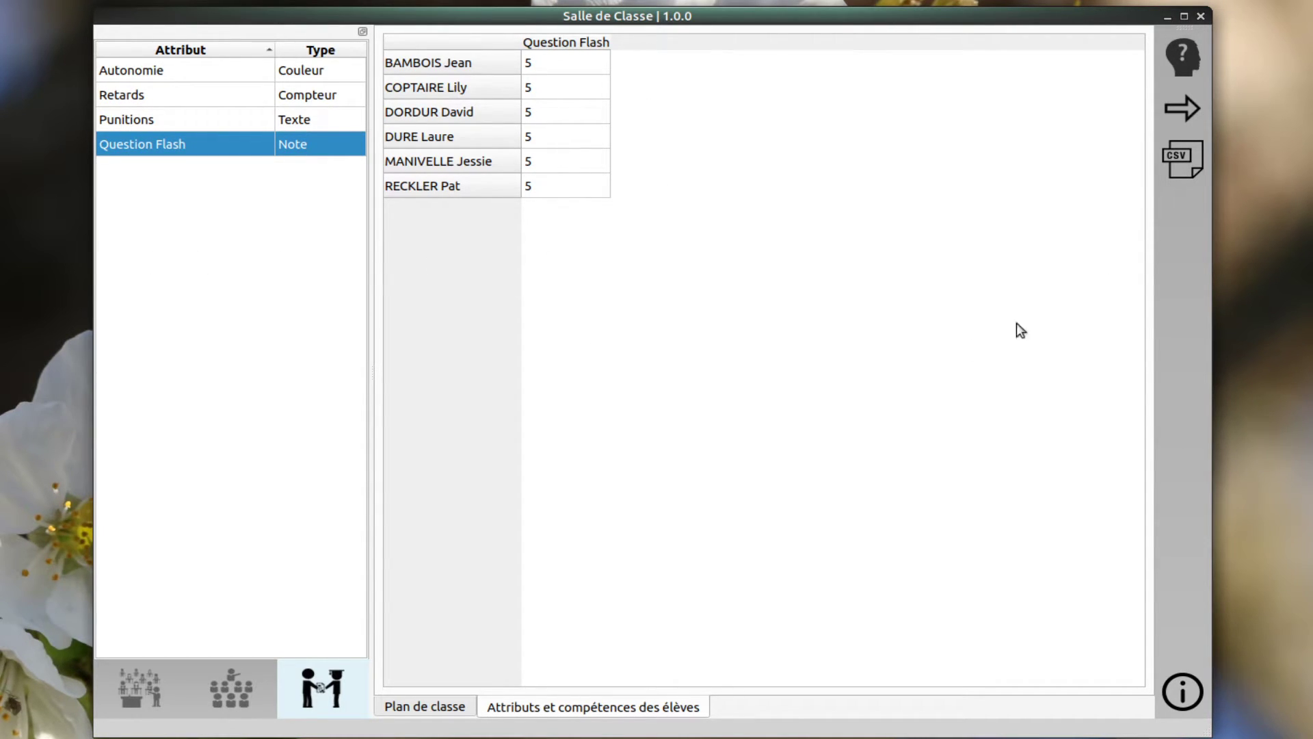
# Compare the picked students on the class plan with those in the attribute table.
pyautogui.click(453, 708)
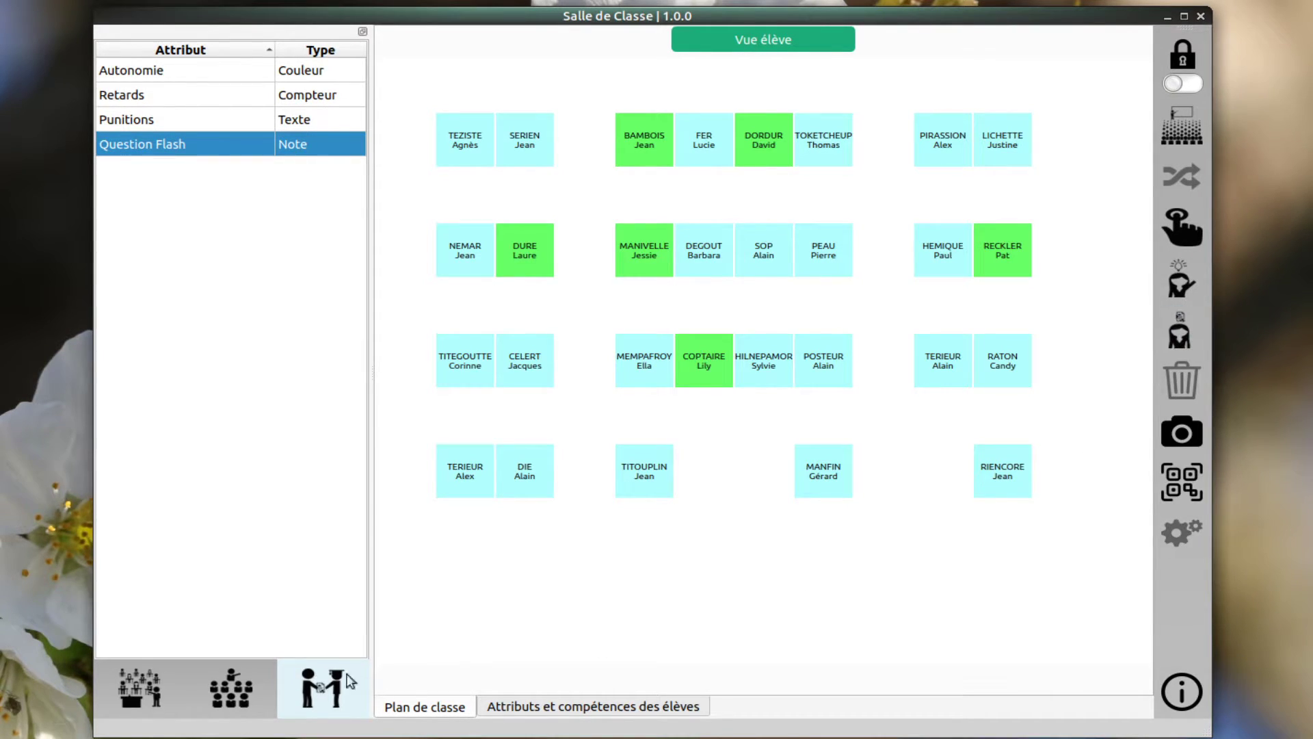
pyautogui.click(595, 707)
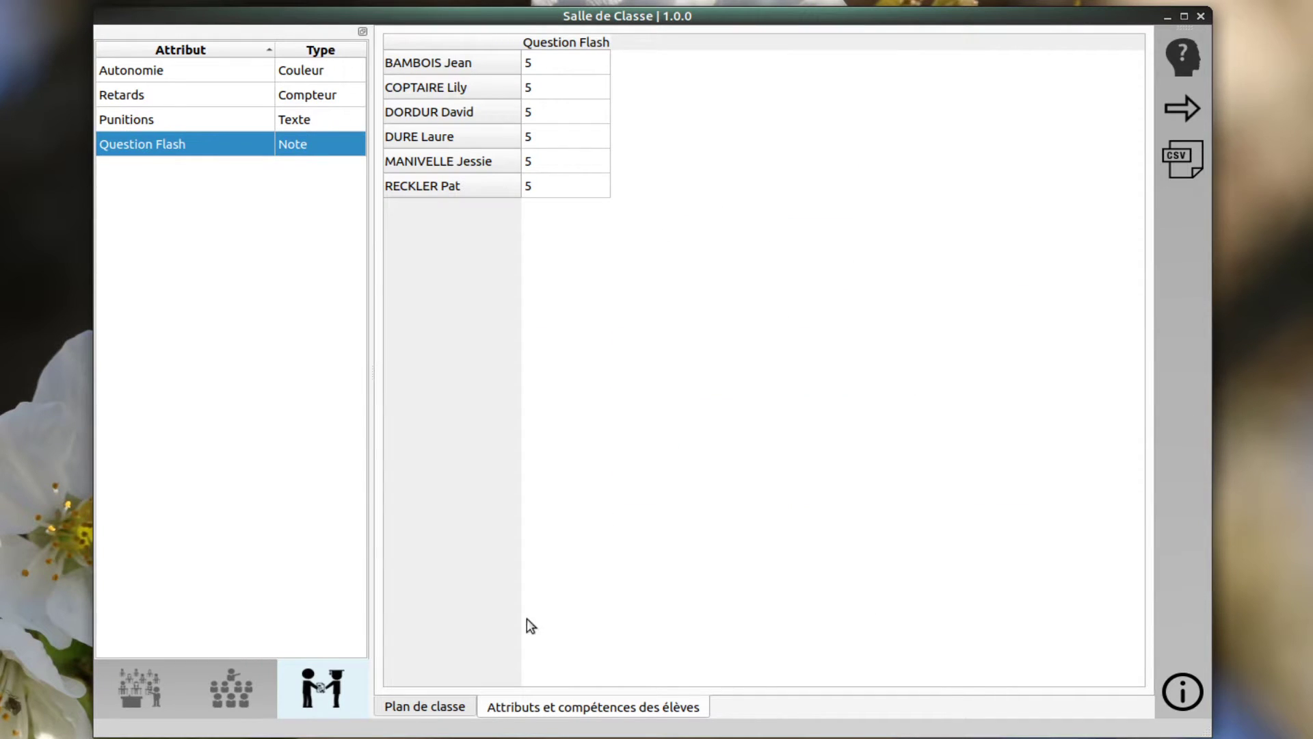
pyautogui.click(431, 715)
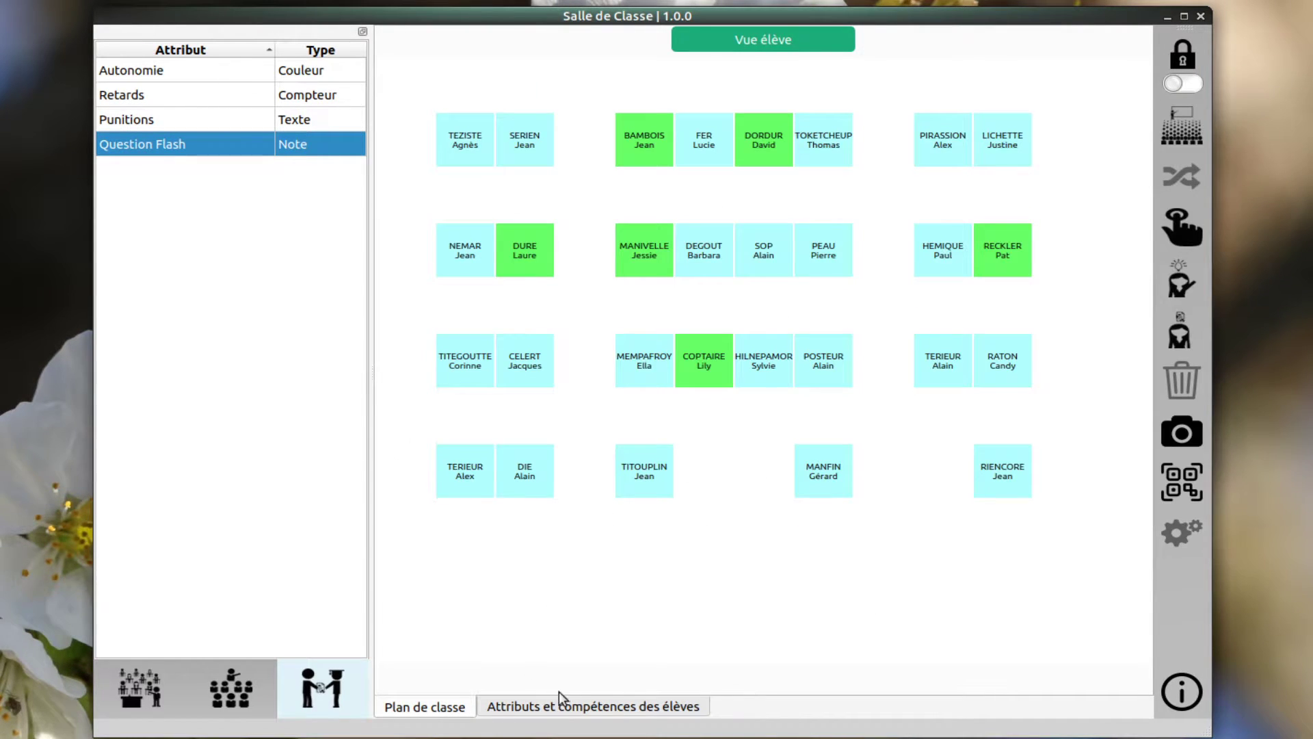
# Clear the student selection, pick one student based on Question Flash, and check the pick against the whole class's grades.
pyautogui.click(1190, 231)
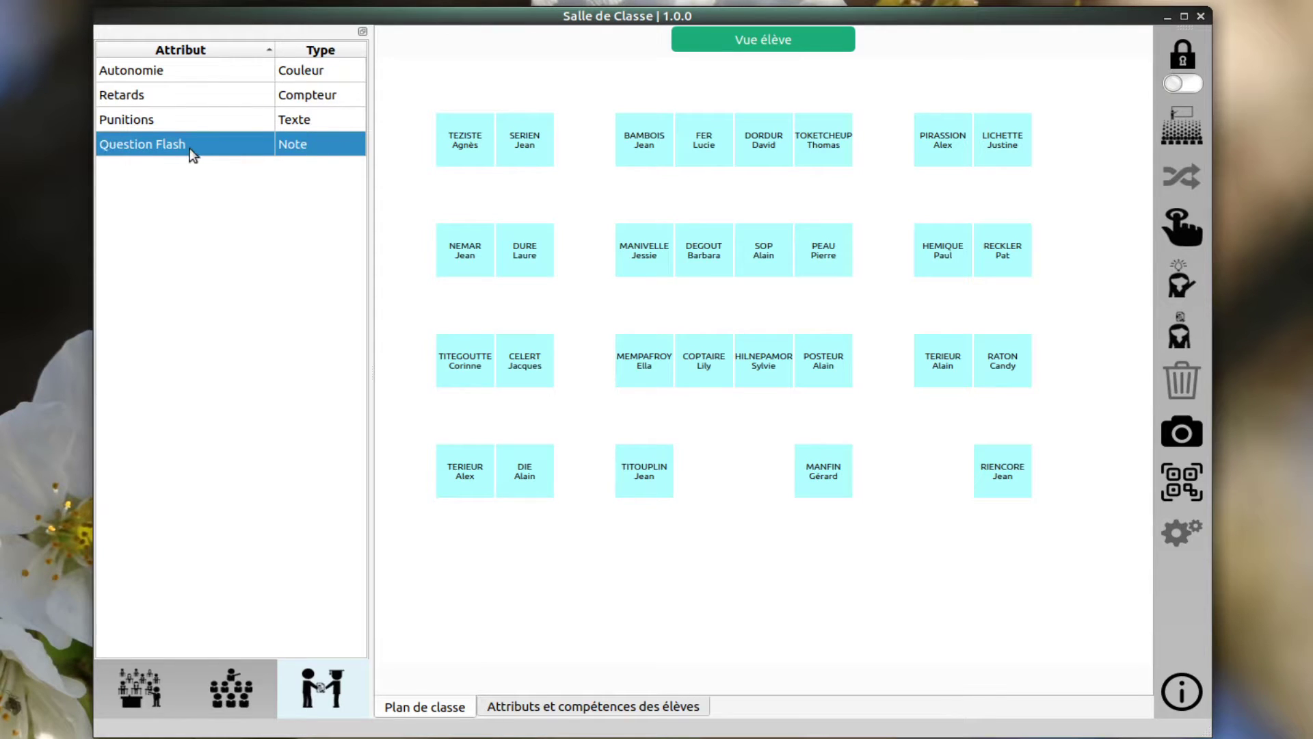
pyautogui.click(1187, 333)
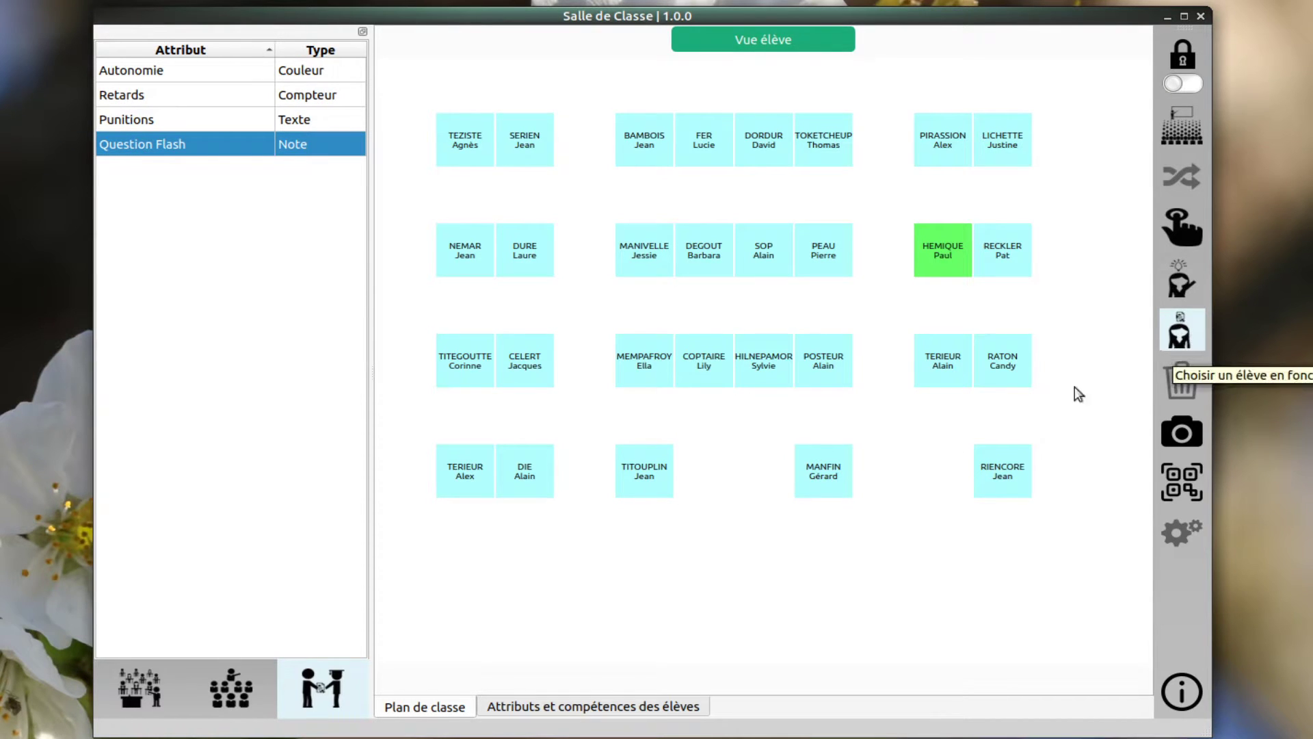
pyautogui.click(544, 710)
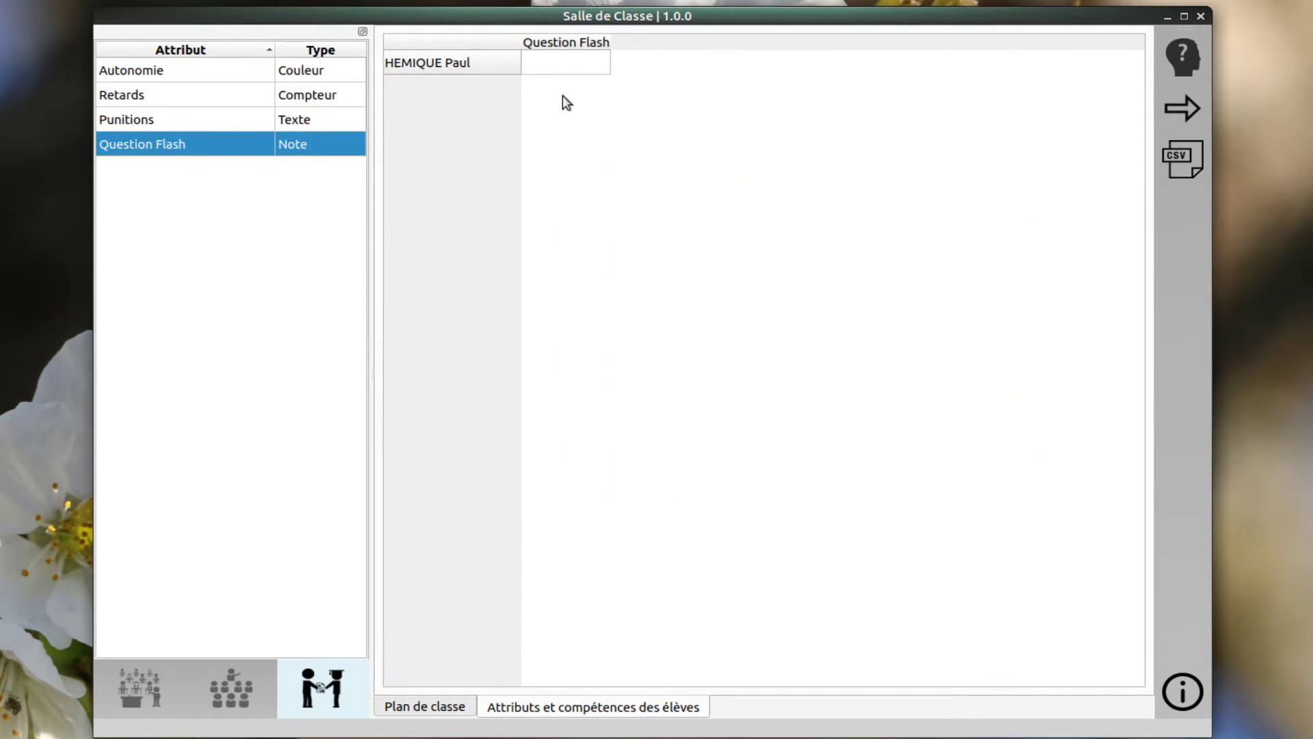
pyautogui.click(1190, 56)
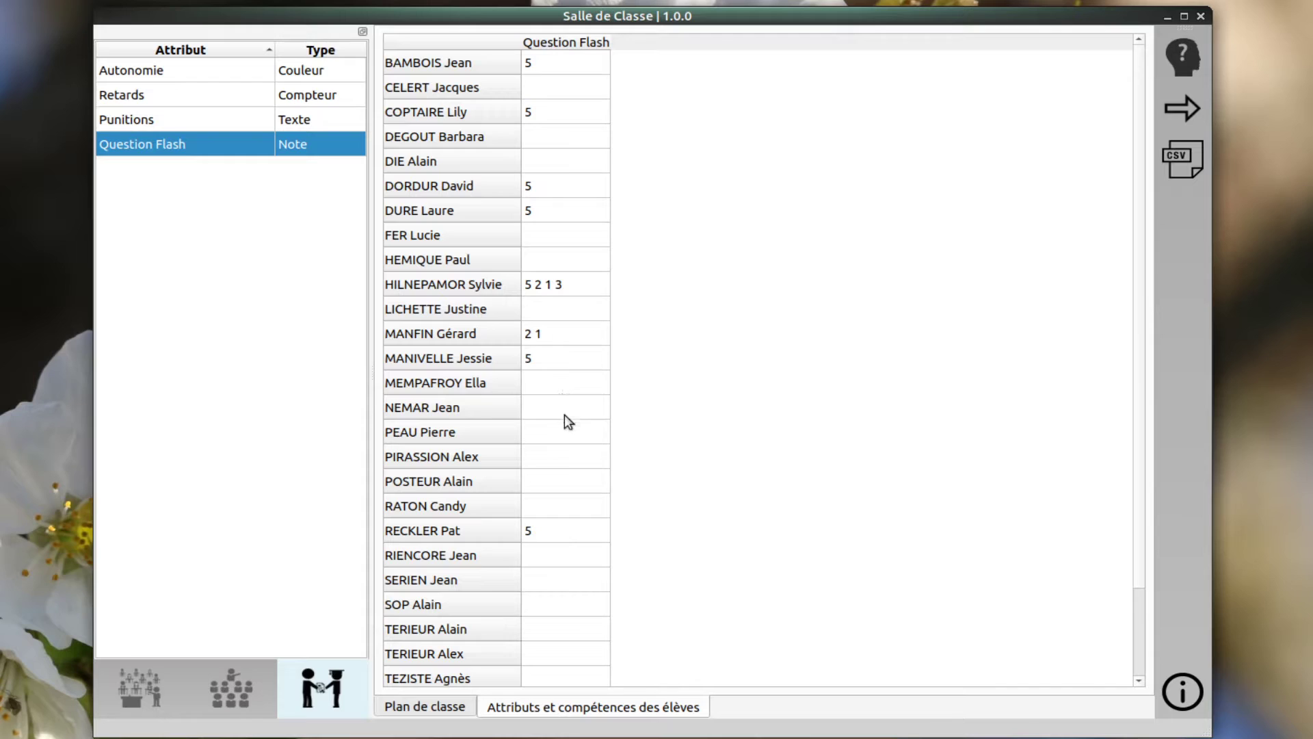
# On the class plan, check whether attribute-based picking is available for Punitions, Retards and Autonomie in turn, and leave no attribute selected.
pyautogui.click(443, 709)
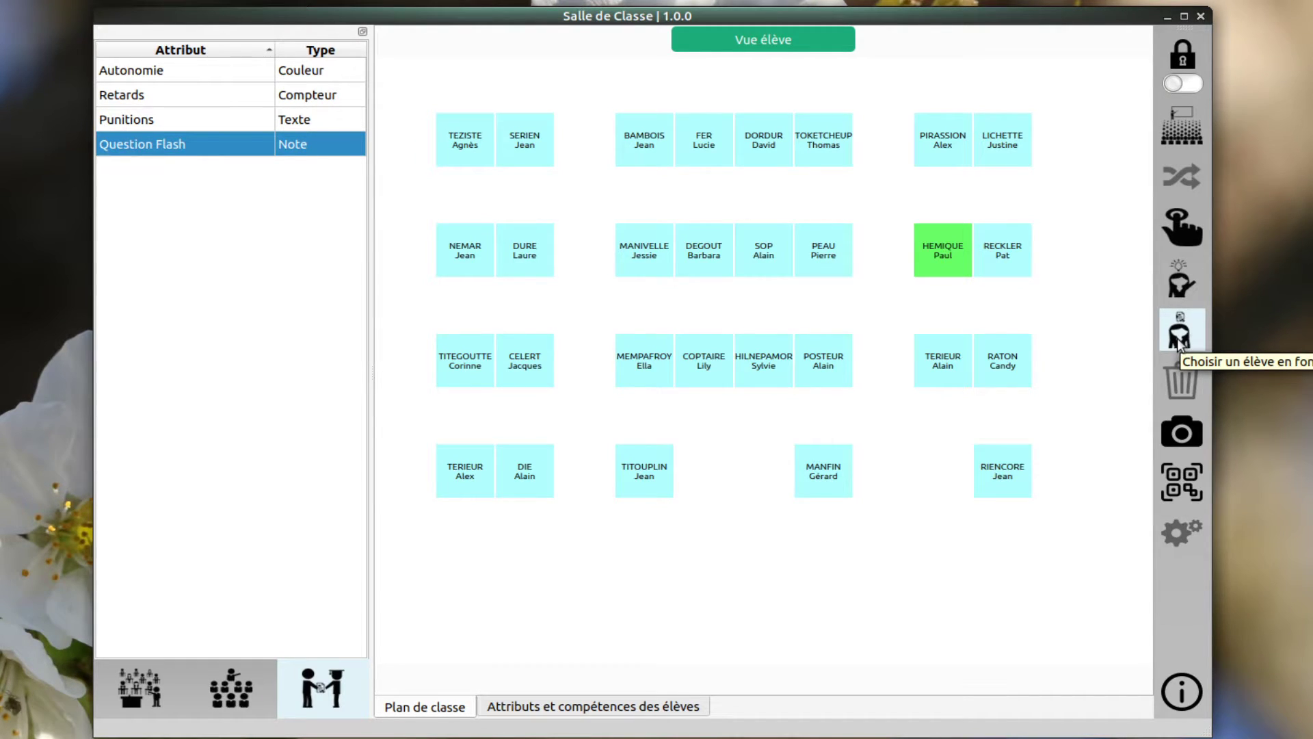
pyautogui.click(162, 145)
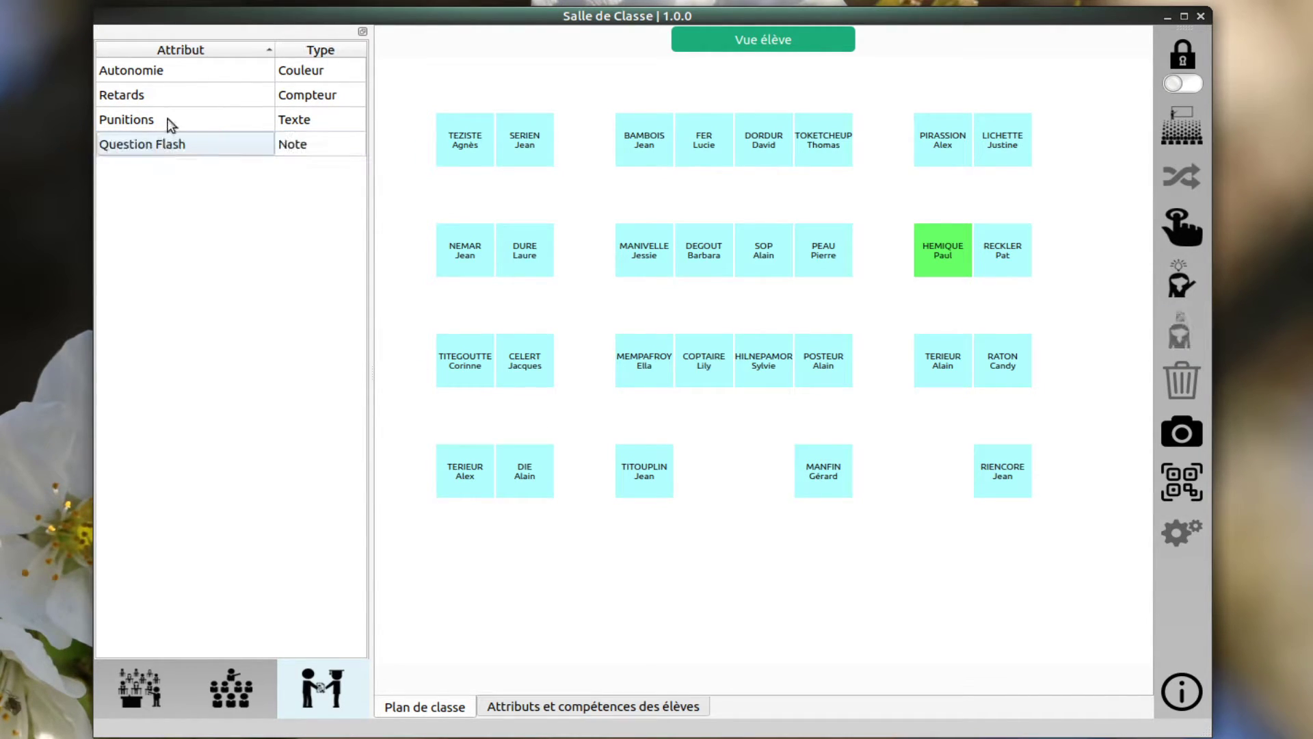
pyautogui.click(168, 119)
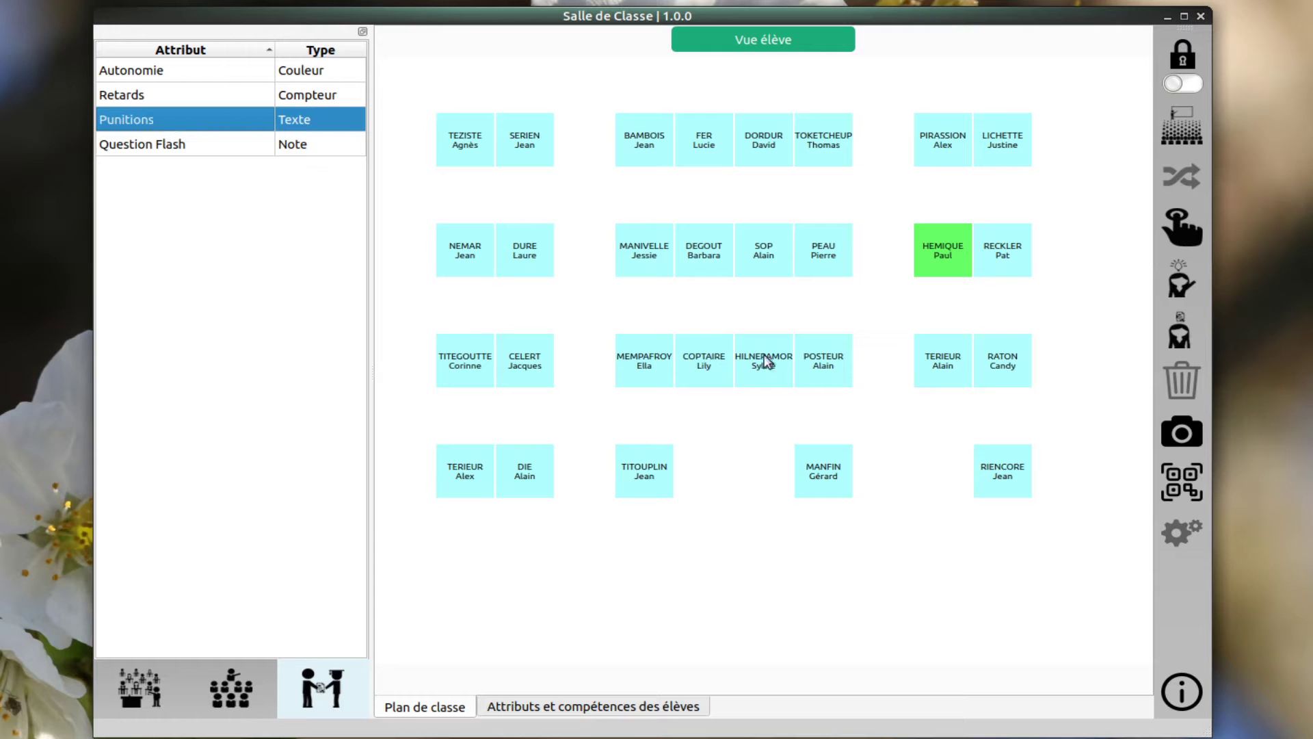
pyautogui.click(235, 132)
pyautogui.click(229, 95)
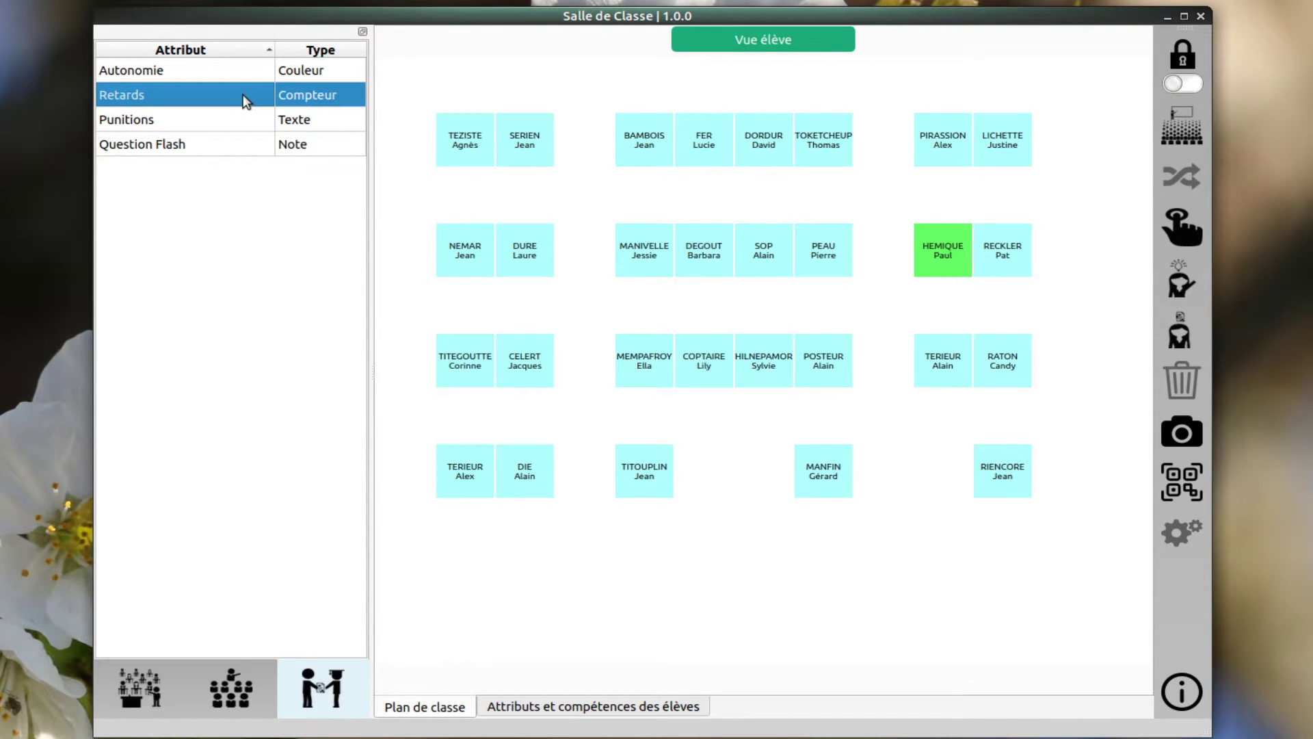
pyautogui.click(243, 94)
pyautogui.click(240, 76)
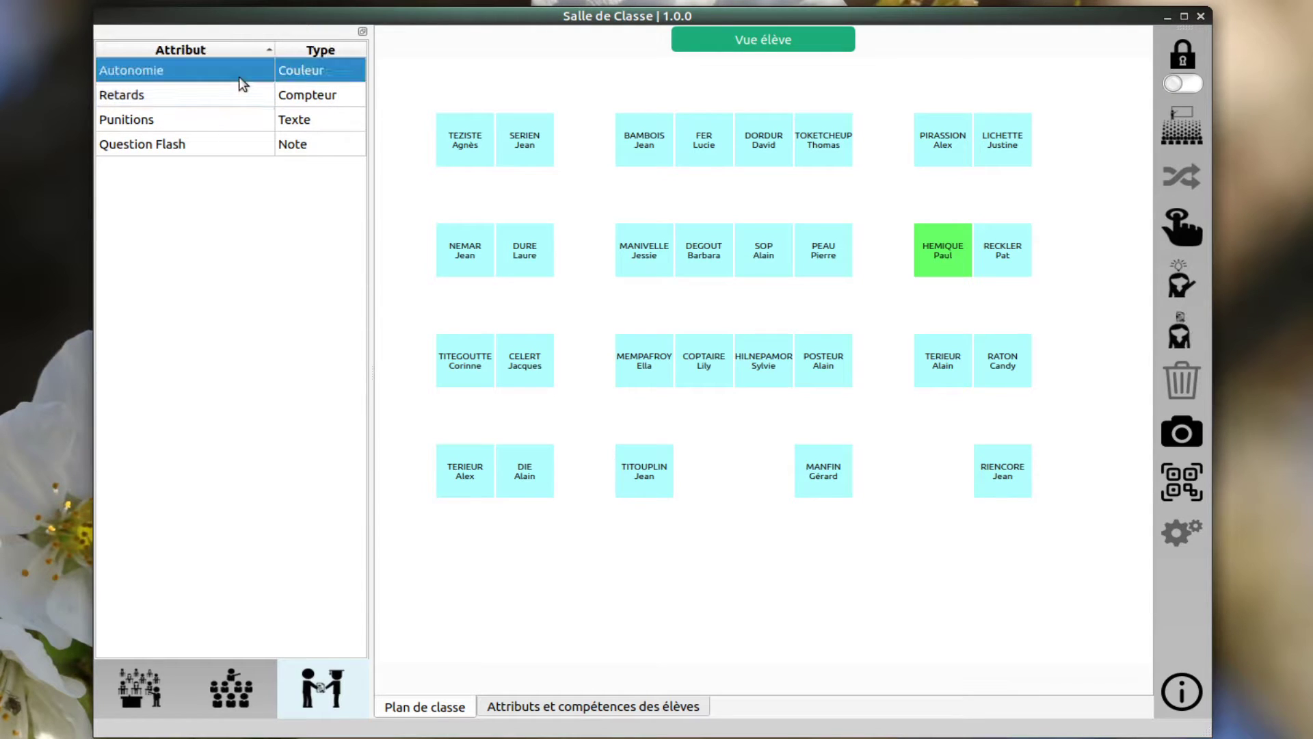
pyautogui.click(240, 80)
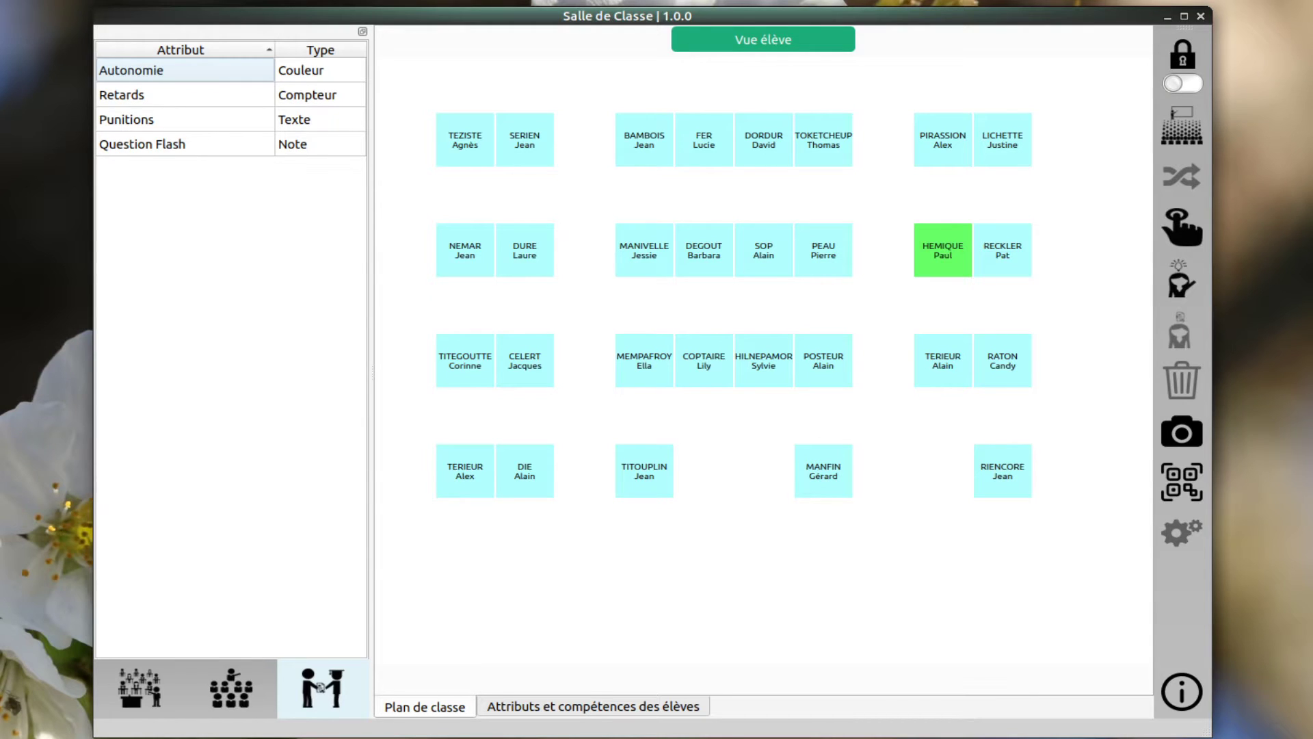
# Display all four attributes in the table, and compare the picked student's row with the full class list.
pyautogui.click(650, 712)
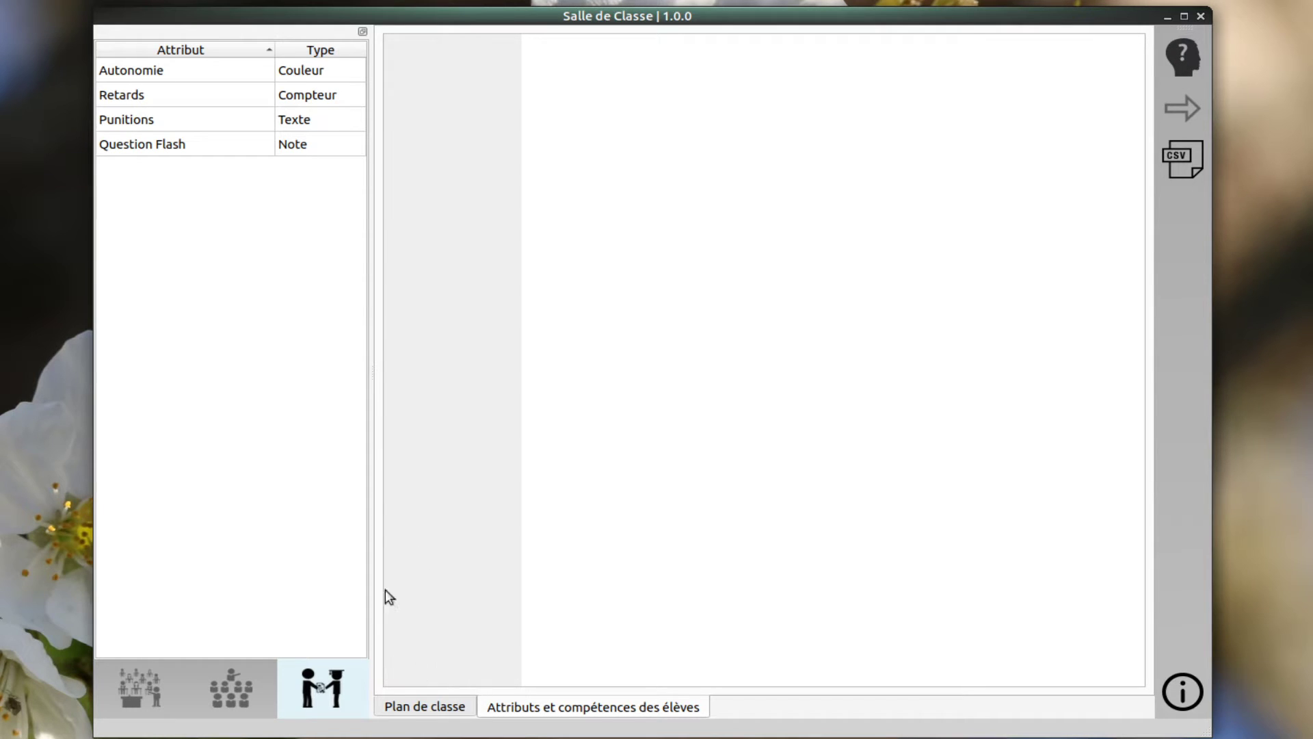
pyautogui.moveTo(254, 75); pyautogui.dragTo(235, 166)
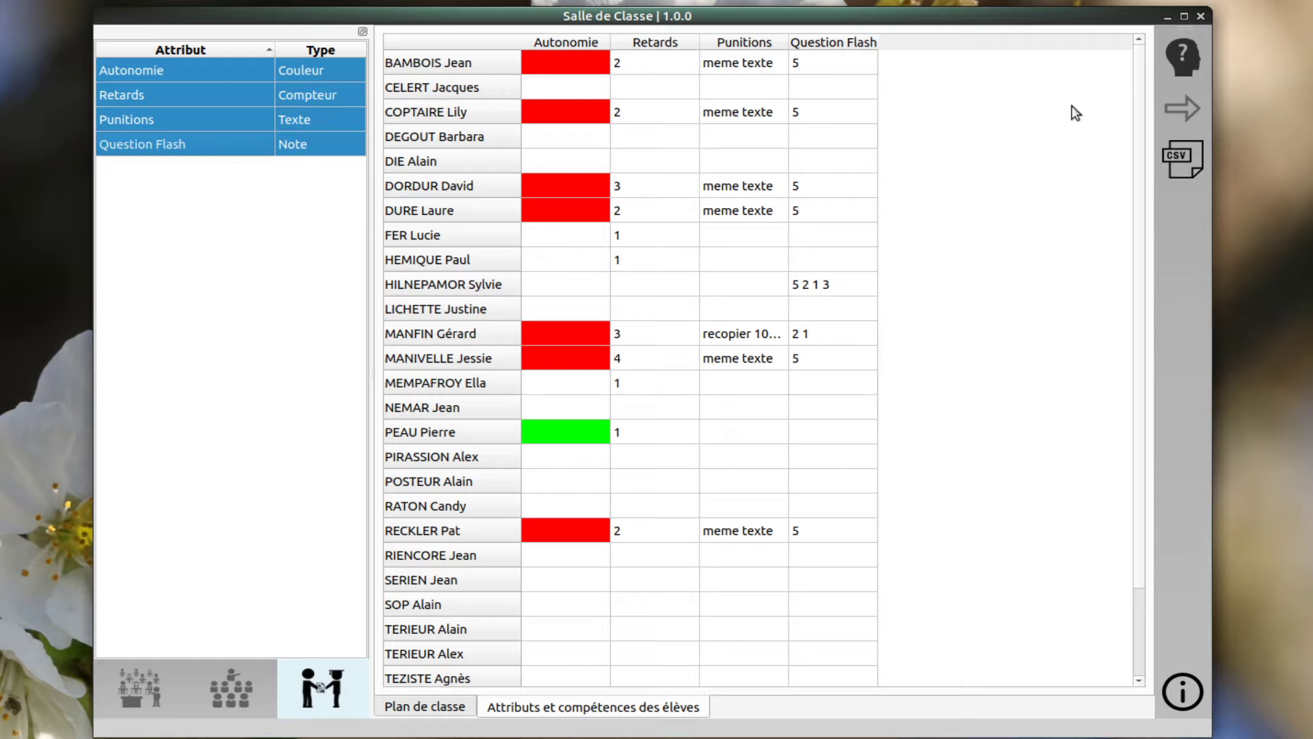
pyautogui.click(1190, 52)
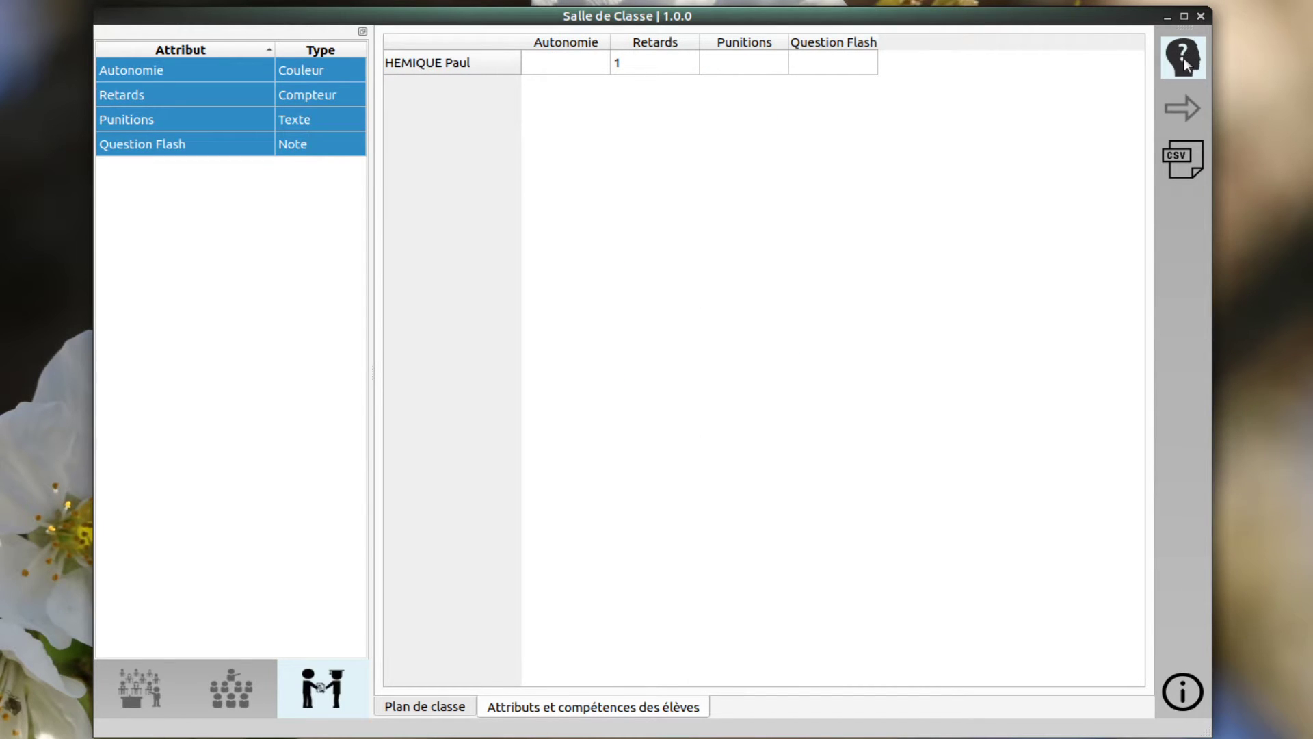
pyautogui.click(1186, 62)
pyautogui.scroll(-1, 746, 206)
pyautogui.scroll(1, 852, 260)
# Remove the attribute columns from the table individually, and display all four attributes again.
pyautogui.keyDown('ctrl'); pyautogui.click(193, 141); pyautogui.keyUp('ctrl')
pyautogui.keyDown('ctrl'); pyautogui.click(200, 120); pyautogui.keyUp('ctrl')
pyautogui.keyDown('ctrl'); pyautogui.click(201, 119); pyautogui.keyUp('ctrl')
pyautogui.keyDown('ctrl'); pyautogui.click(204, 71); pyautogui.keyUp('ctrl')
pyautogui.keyDown('ctrl'); pyautogui.click(208, 94); pyautogui.keyUp('ctrl')
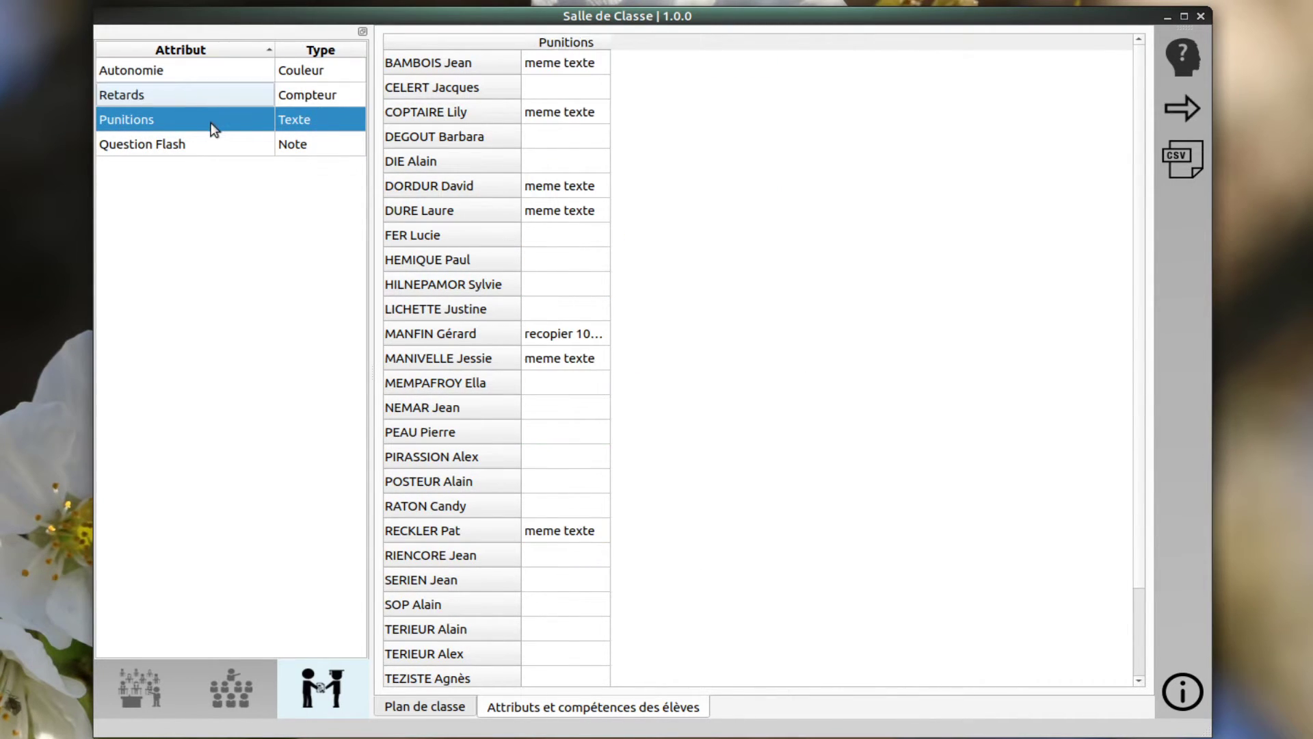
pyautogui.keyDown('ctrl'); pyautogui.click(205, 120); pyautogui.keyUp('ctrl')
pyautogui.keyDown('ctrl'); pyautogui.click(223, 68); pyautogui.keyUp('ctrl')
pyautogui.keyDown('shift'); pyautogui.click(219, 145); pyautogui.keyUp('shift')
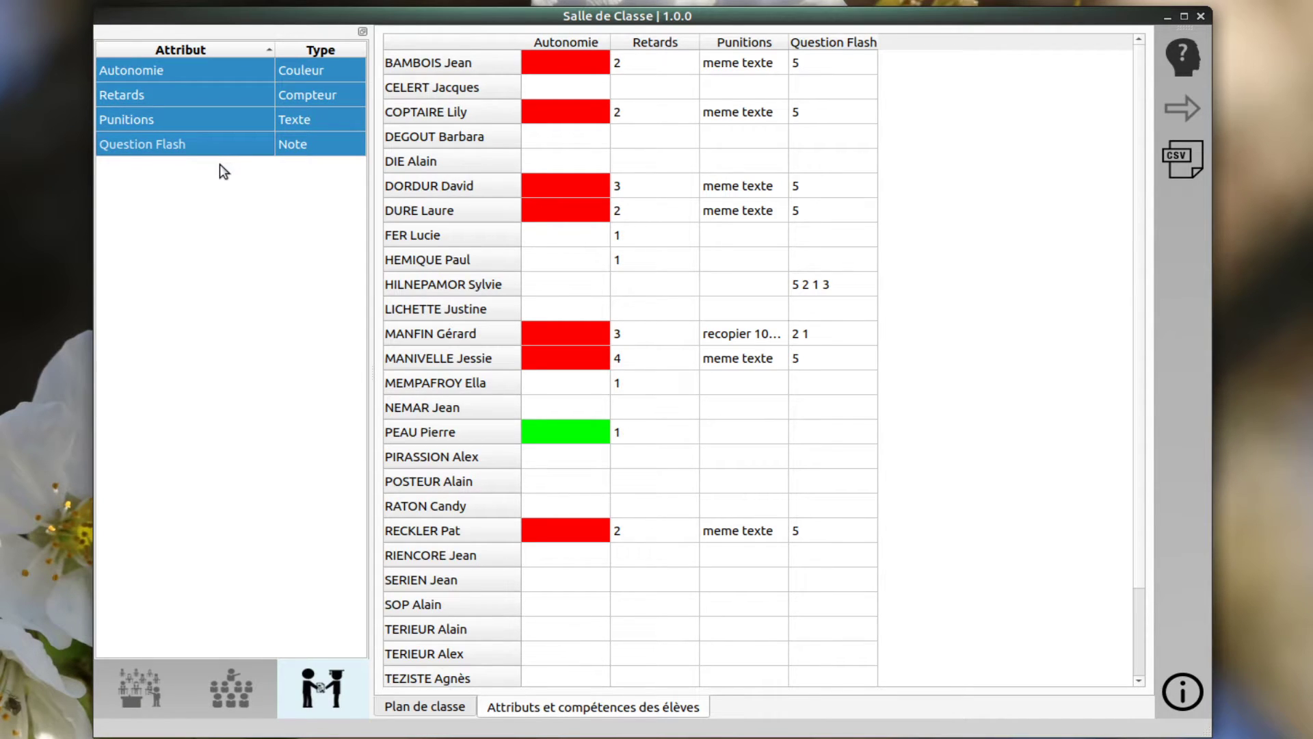
# Export the full class attribute table as tableau.csv to the Bureau folder.
pyautogui.click(1183, 164)
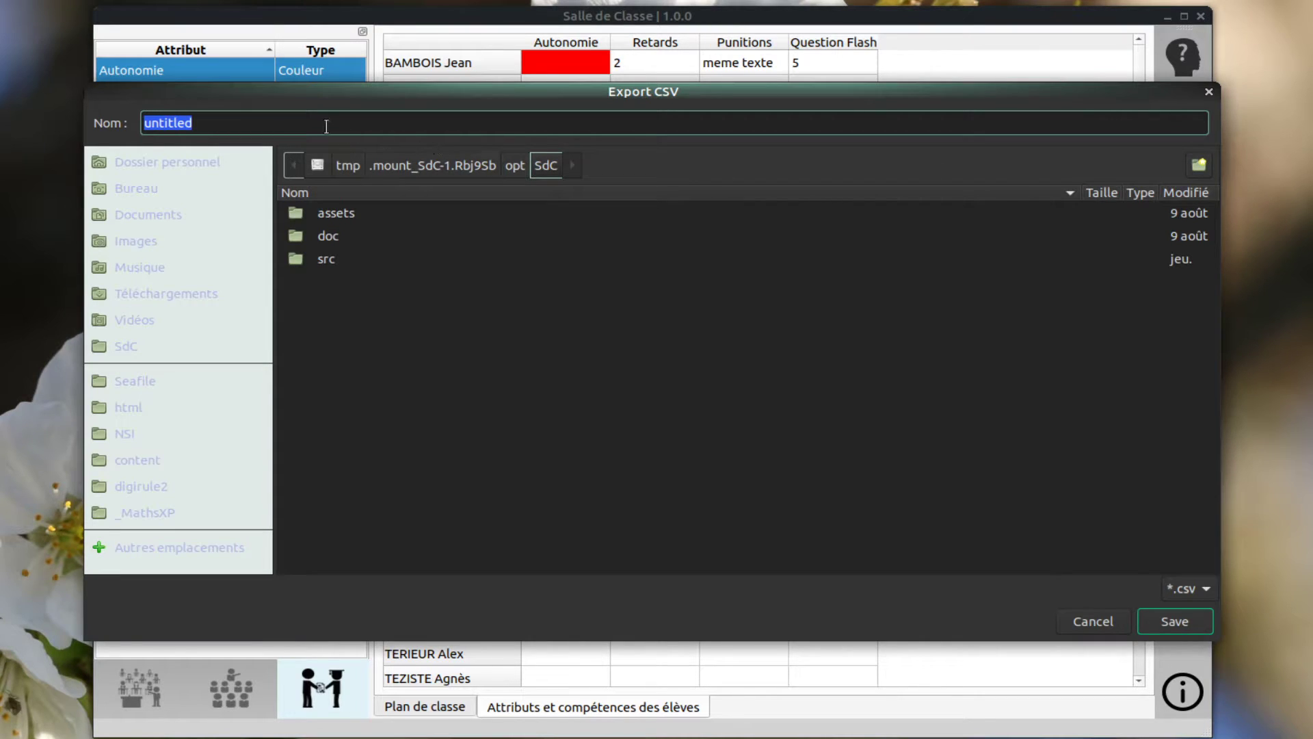
pyautogui.click(164, 186)
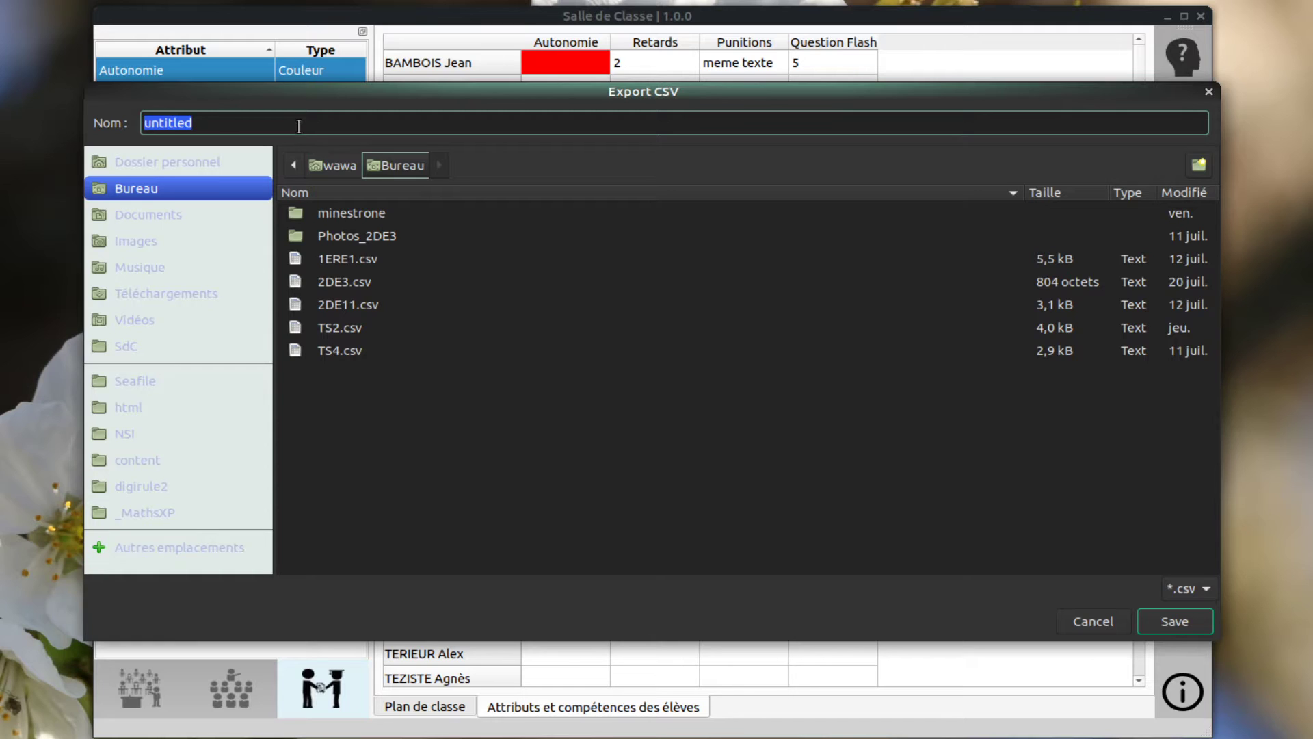
pyautogui.write('tableau.csv')
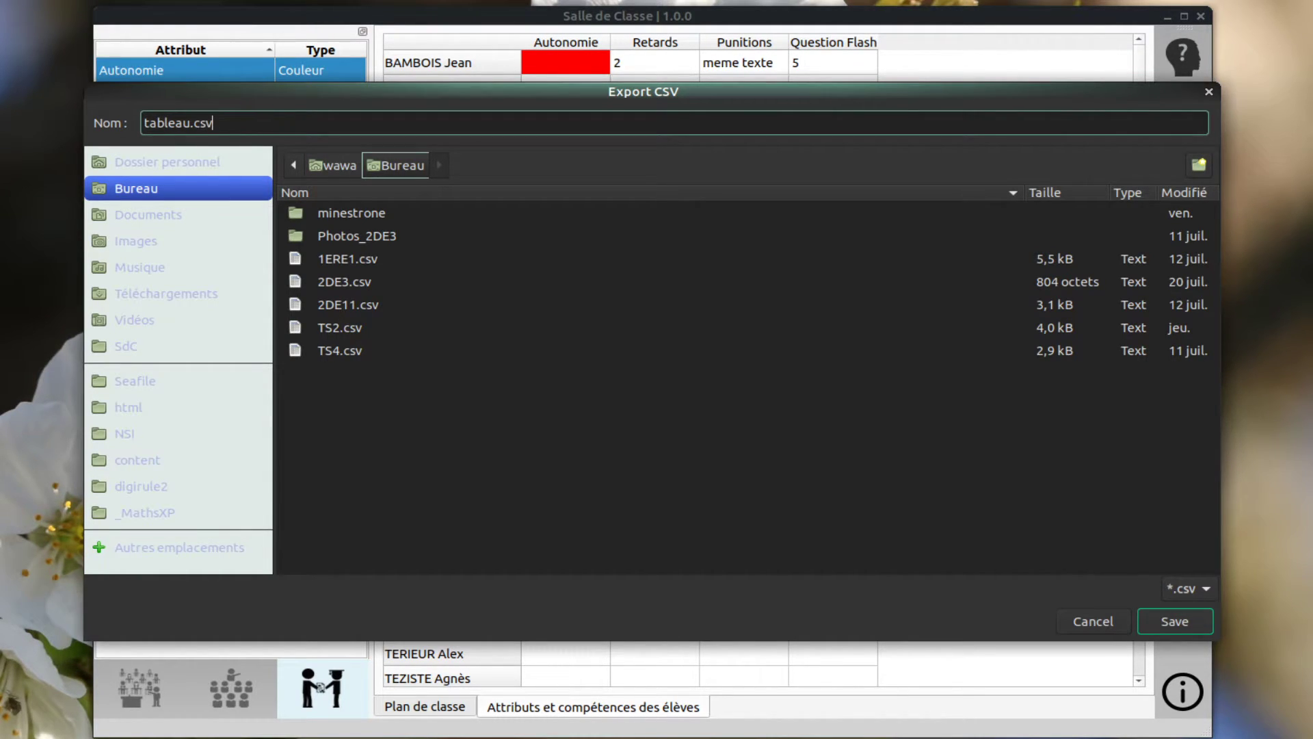
pyautogui.click(1164, 621)
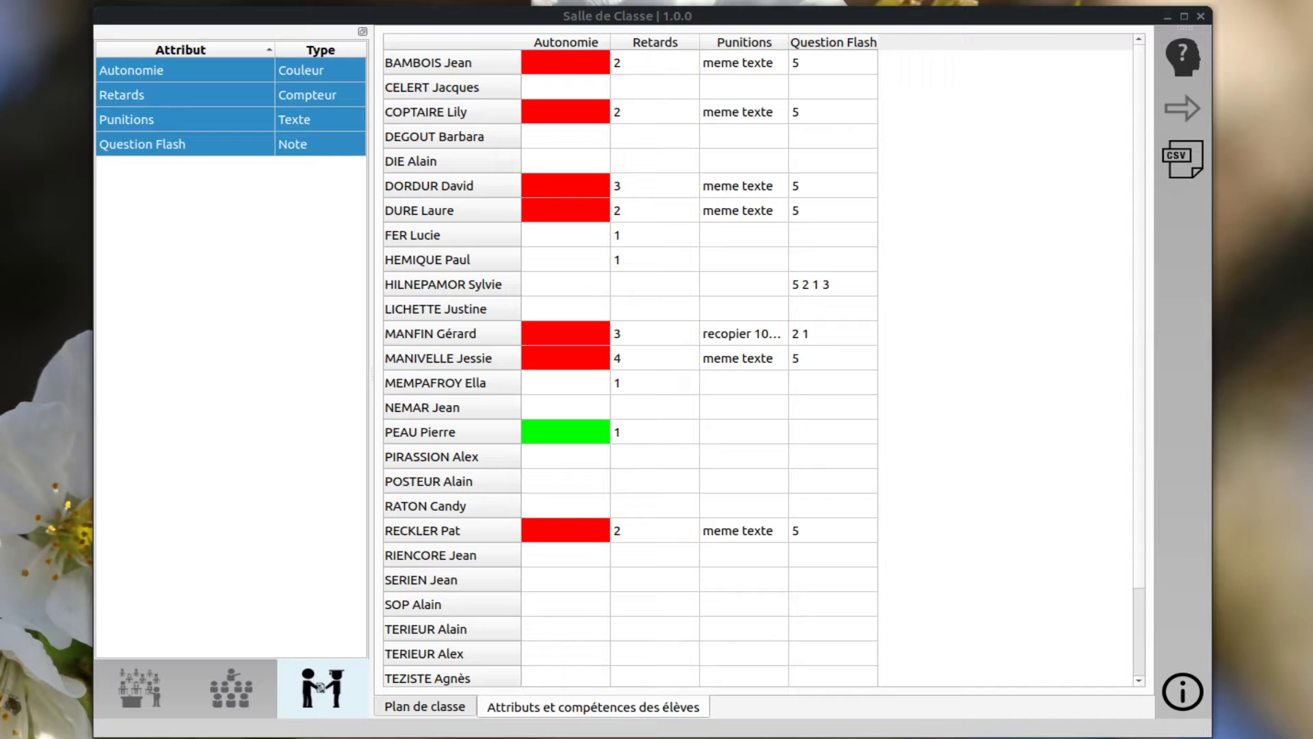
# Open tableau.csv in LibreOffice Calc with UTF-8 encoding, look through the exported attribute values, and close the spreadsheet.
pyautogui.scroll(-2, 676, 558)
pyautogui.scroll(2, 677, 559)
pyautogui.scroll(-2, 686, 562)
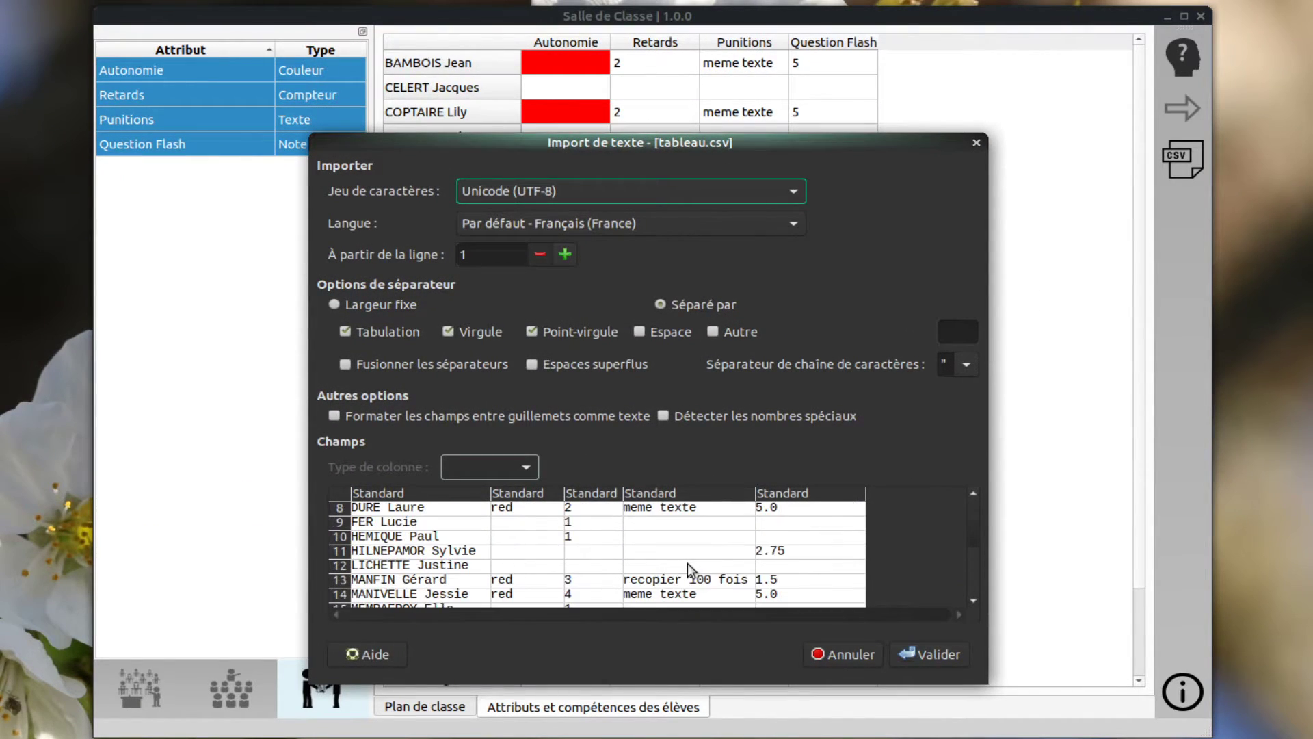
pyautogui.click(938, 655)
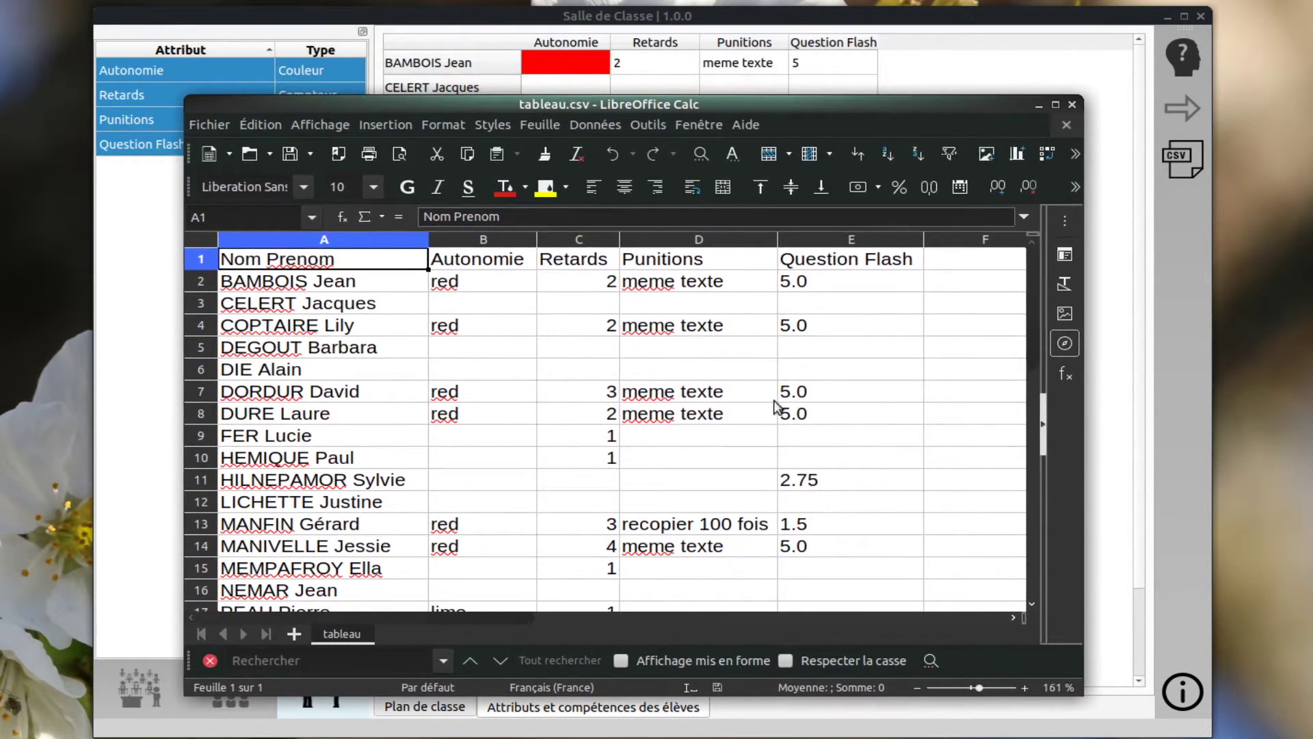
pyautogui.scroll(-3, 788, 431)
pyautogui.scroll(-3, 800, 455)
pyautogui.scroll(6, 809, 478)
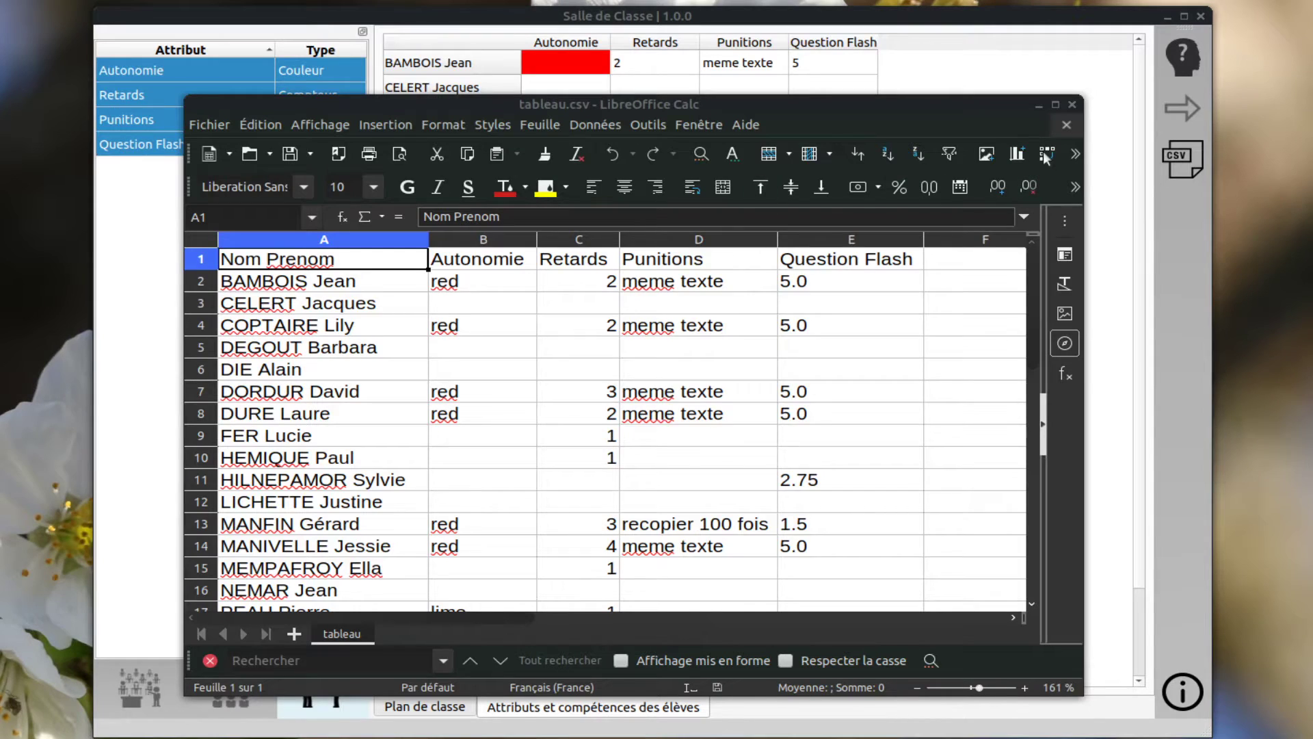
pyautogui.click(1072, 104)
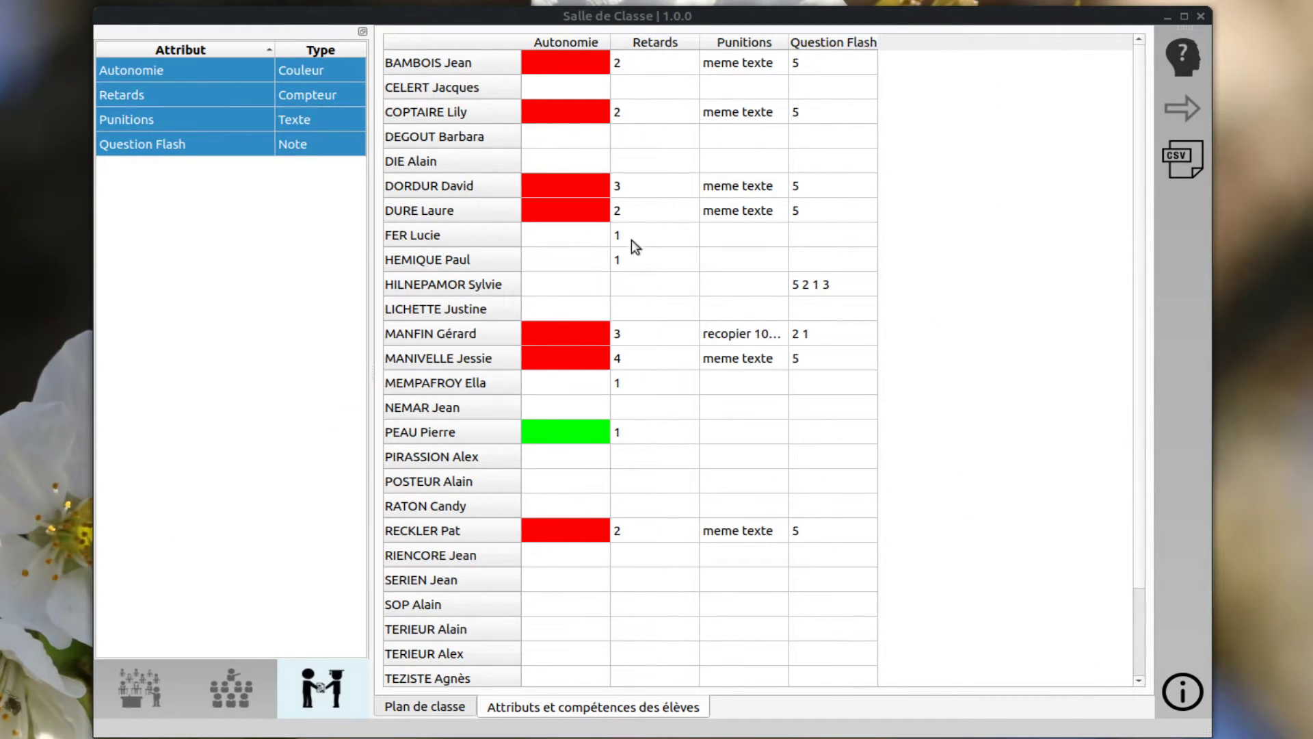
# Set Retards to 2 for the student whose Question Flash marks are 5 2 1 3.
pyautogui.doubleClick(675, 286)
pyautogui.click(721, 345)
pyautogui.click(721, 345)
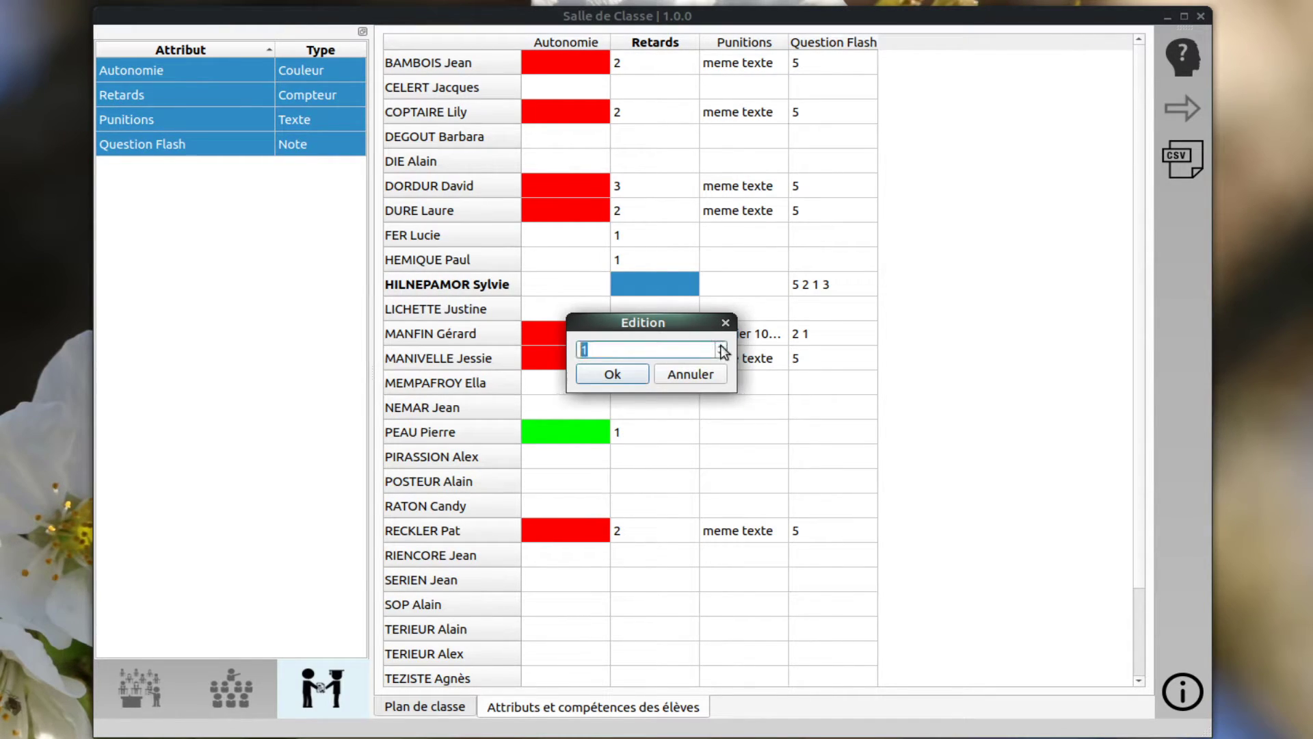
pyautogui.click(612, 374)
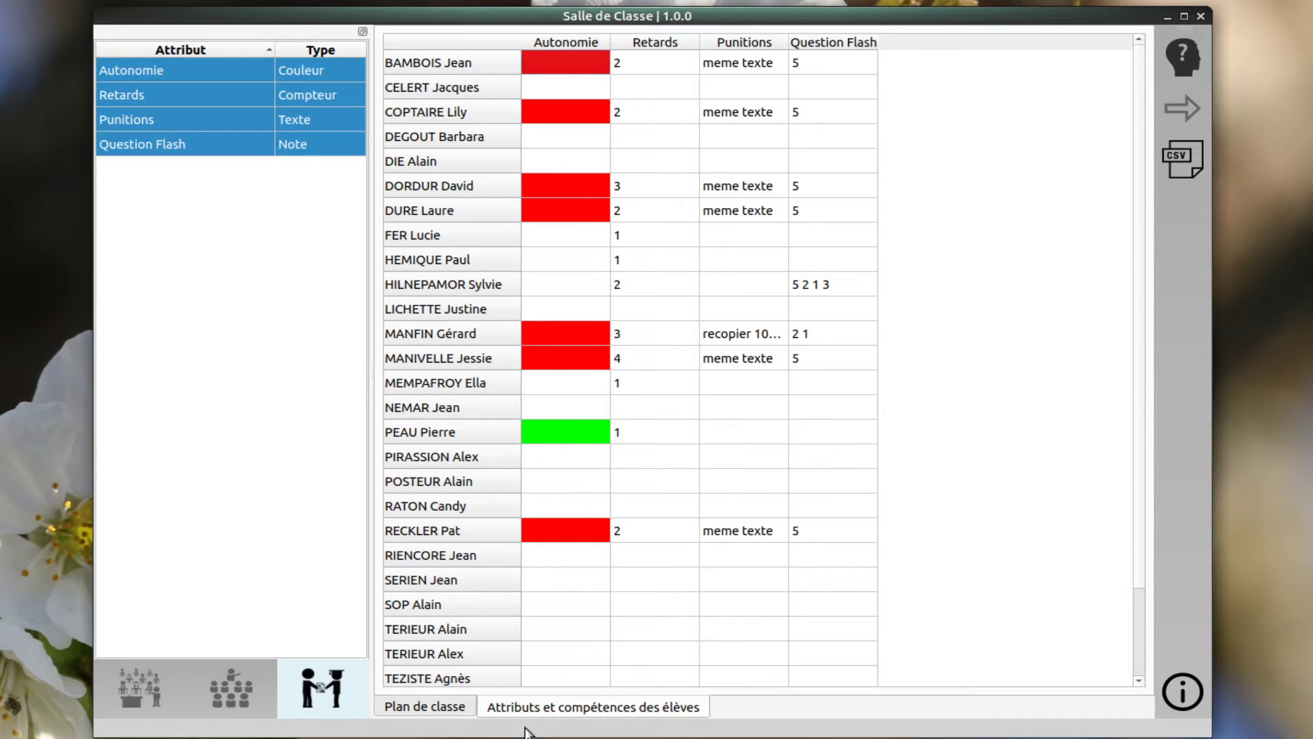
# From the class plan, give the picked student a Question Flash mark of 5.
pyautogui.click(422, 707)
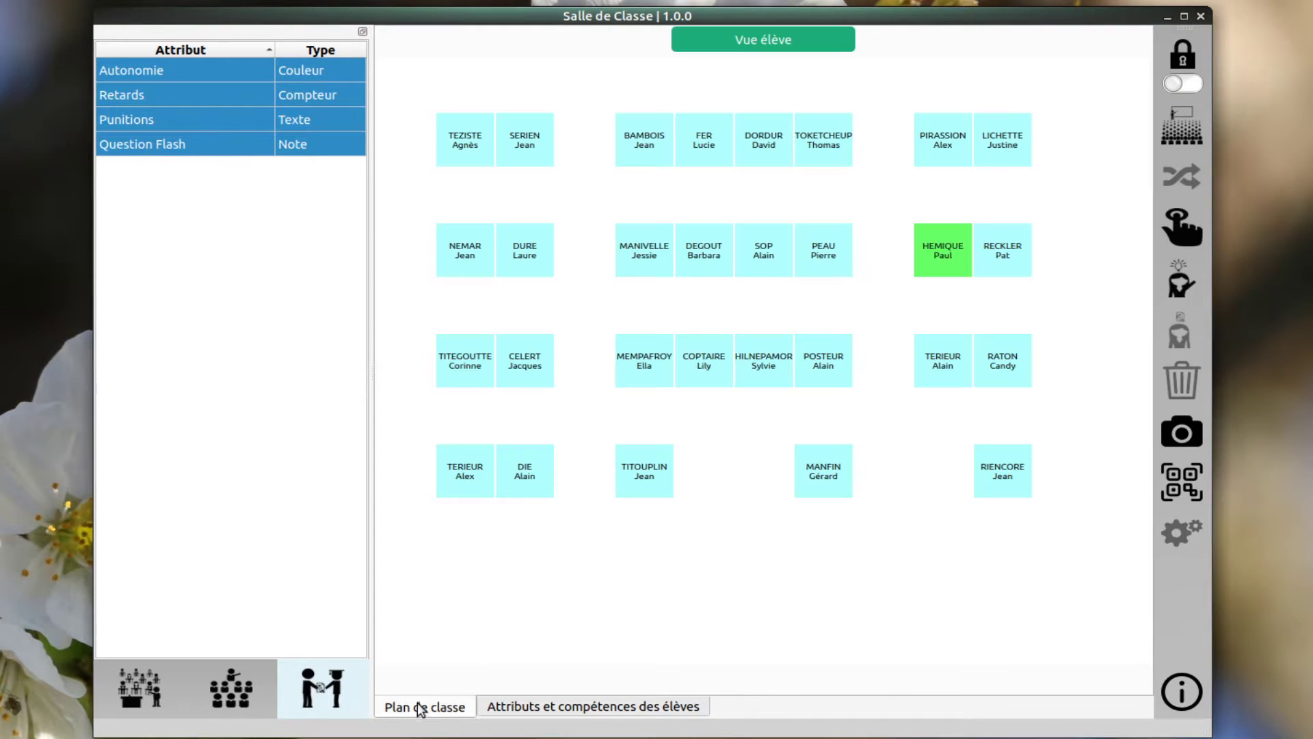
pyautogui.click(942, 264)
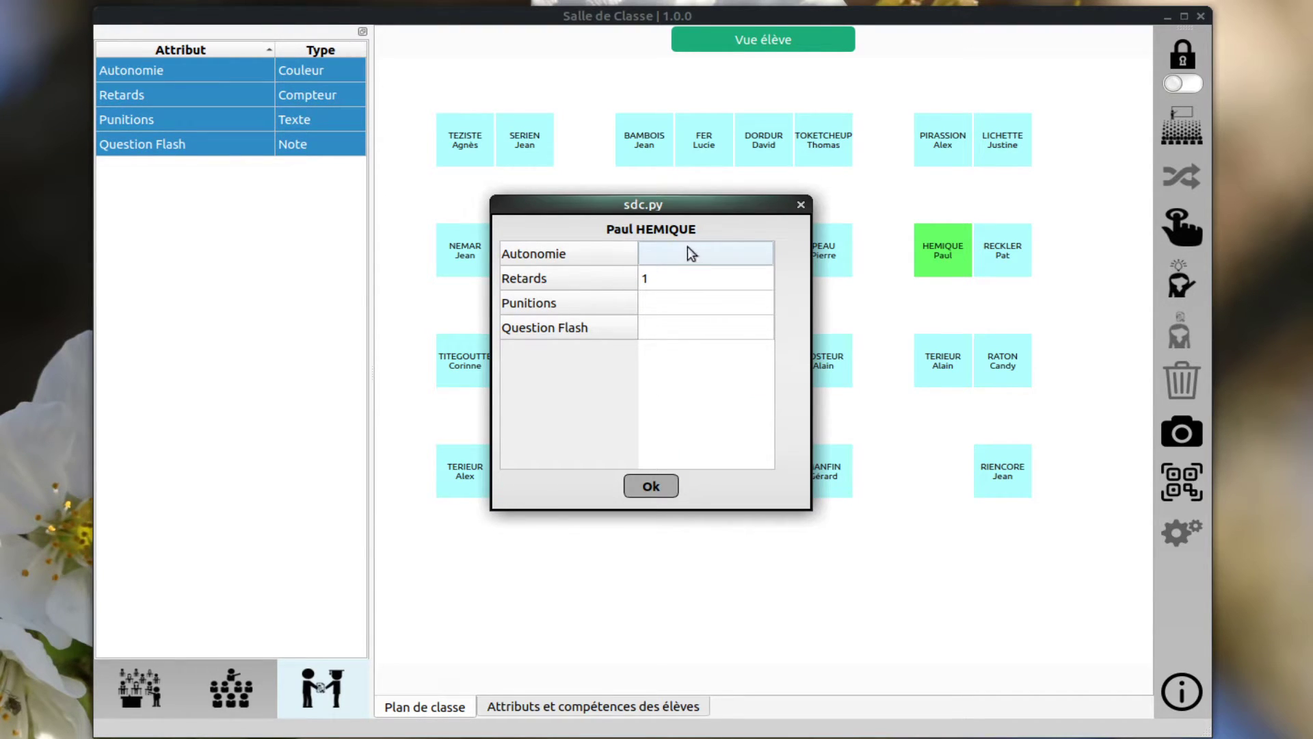
pyautogui.click(676, 327)
pyautogui.write('5')
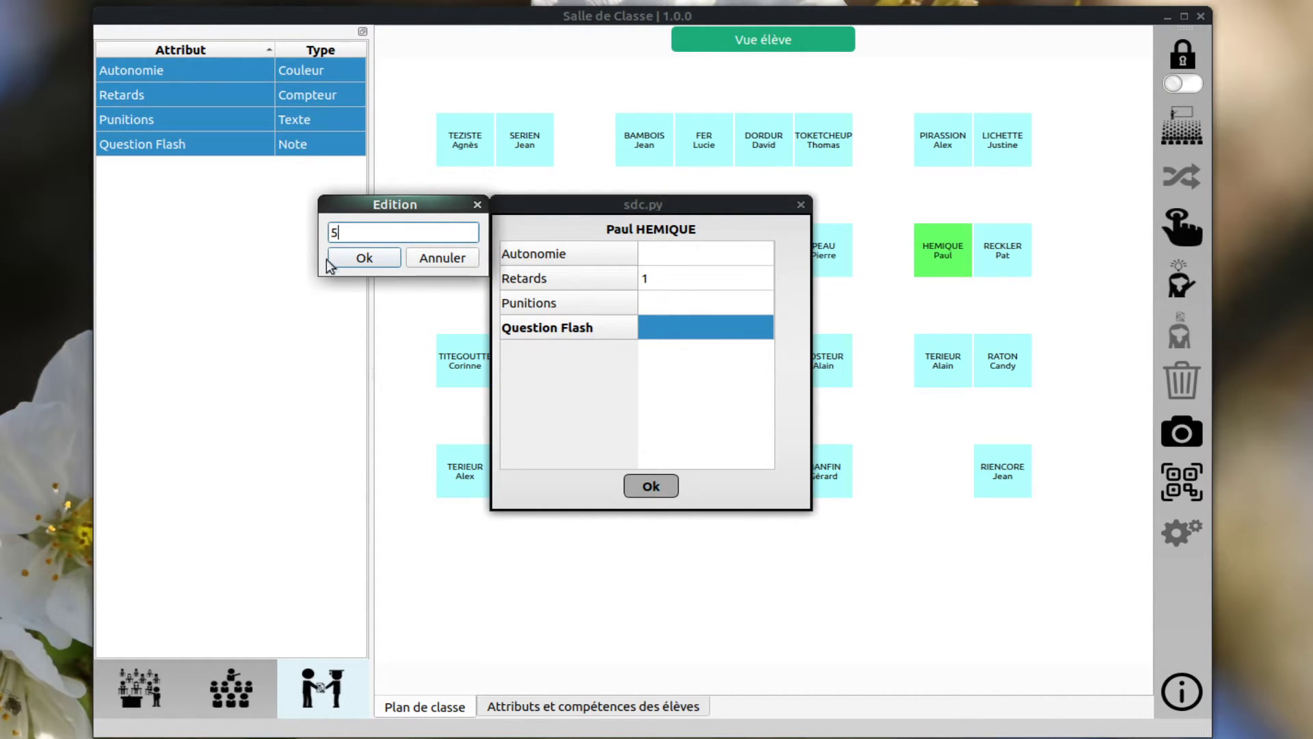
pyautogui.click(359, 258)
pyautogui.click(665, 493)
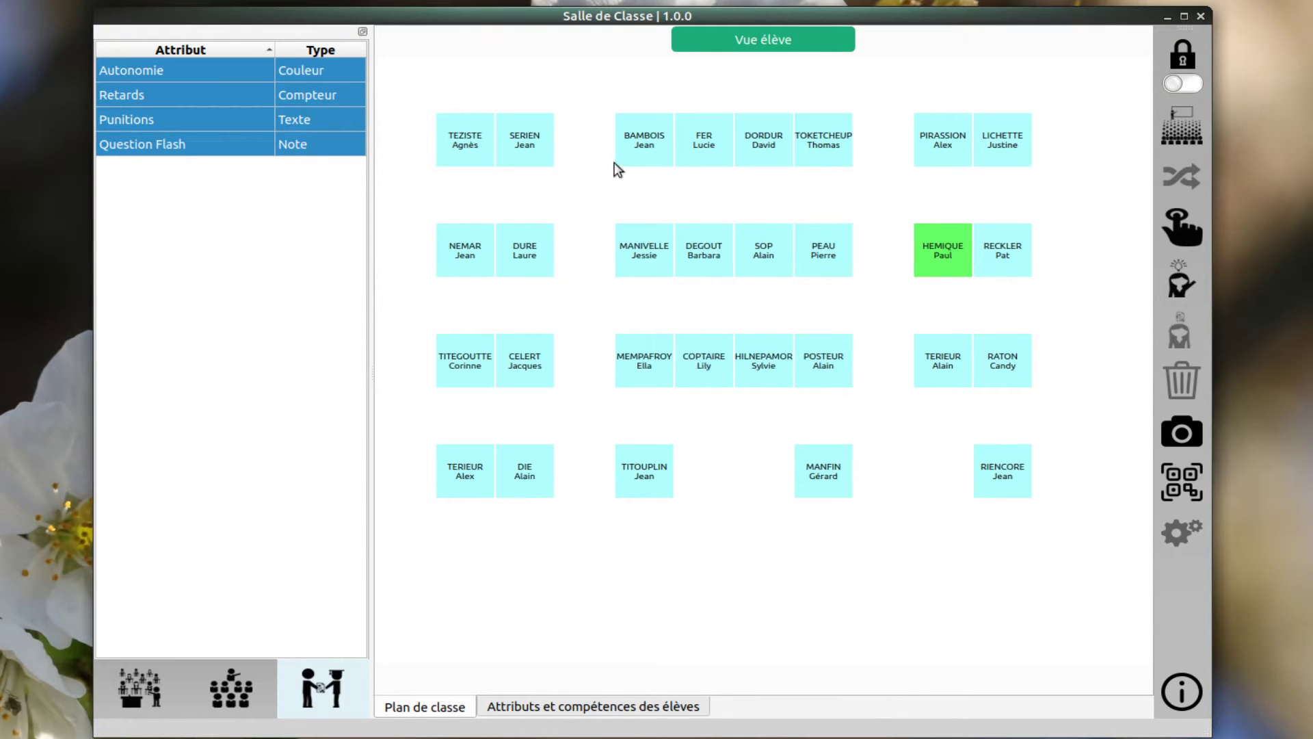
# Set Autonomie to yellow for the student in the first seat of the middle block's first row.
pyautogui.click(639, 141)
pyautogui.click(713, 250)
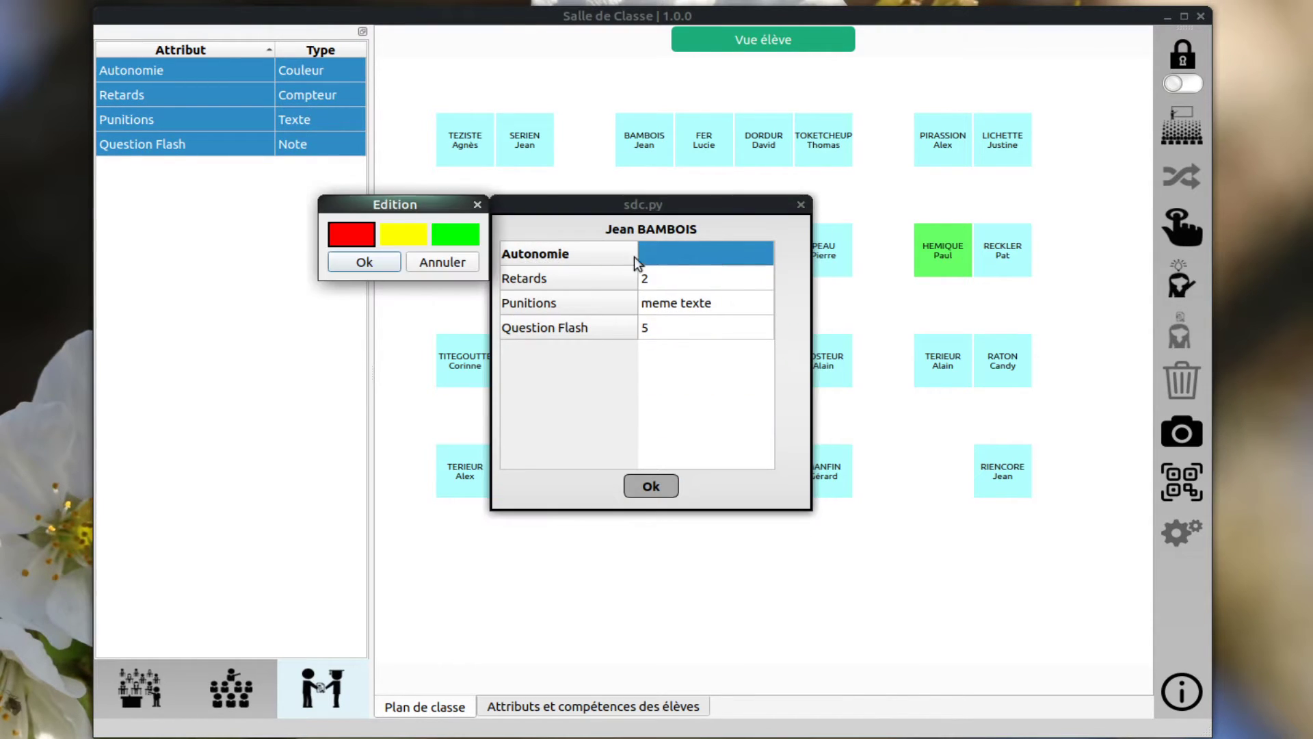
pyautogui.click(405, 239)
pyautogui.click(392, 260)
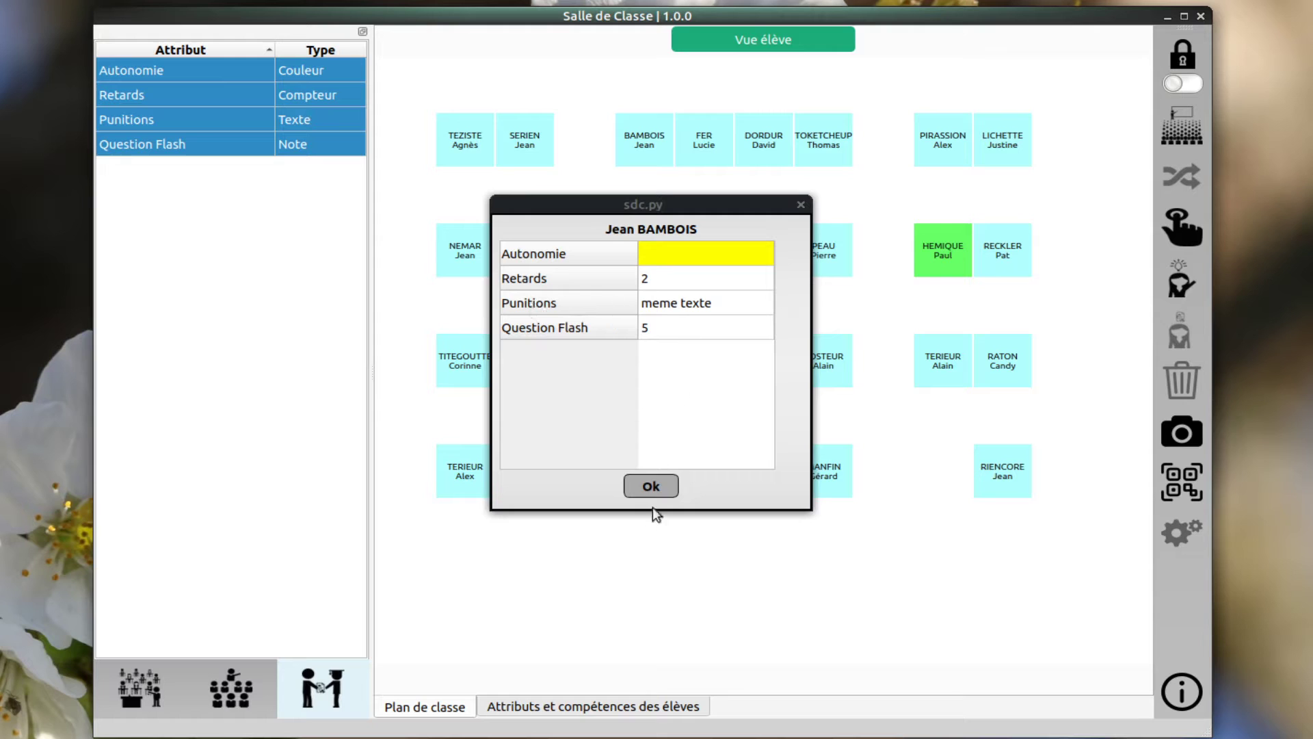
pyautogui.click(660, 482)
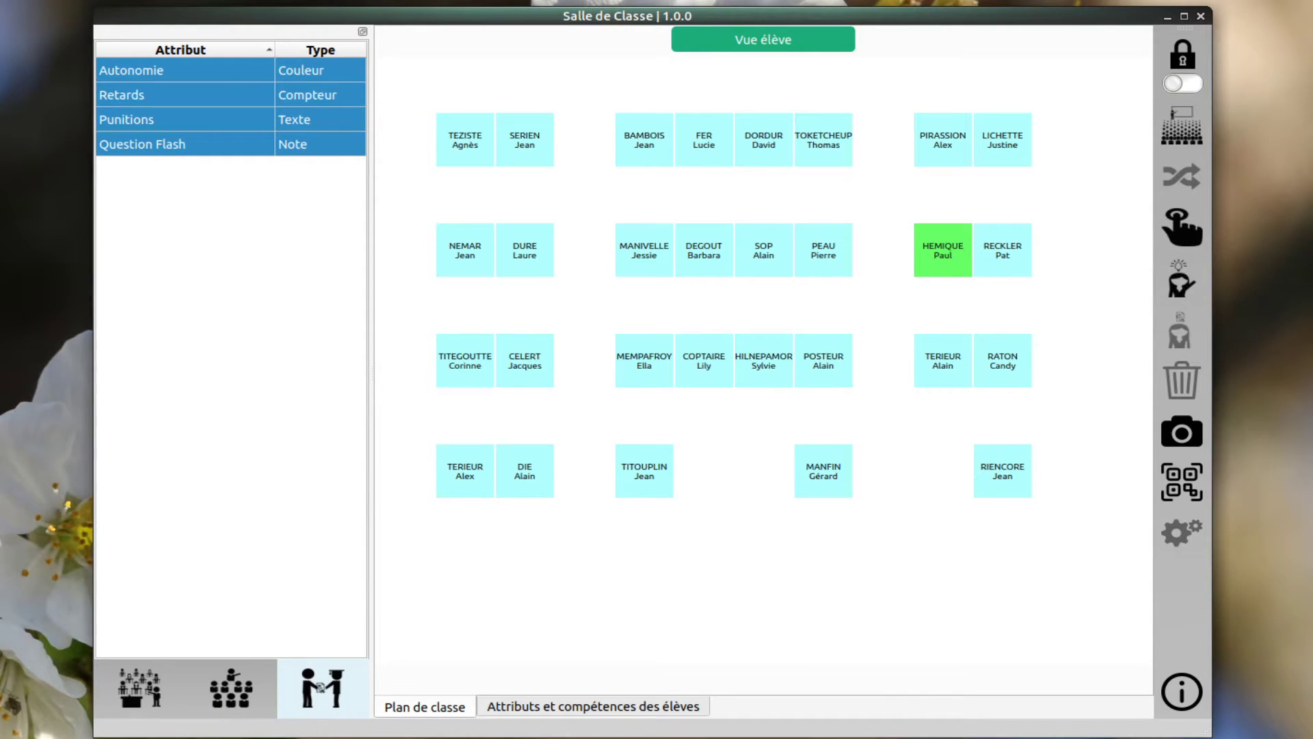
# Clear the picked student and the selected attributes, and display the QR code for connecting a phone.
pyautogui.click(954, 273)
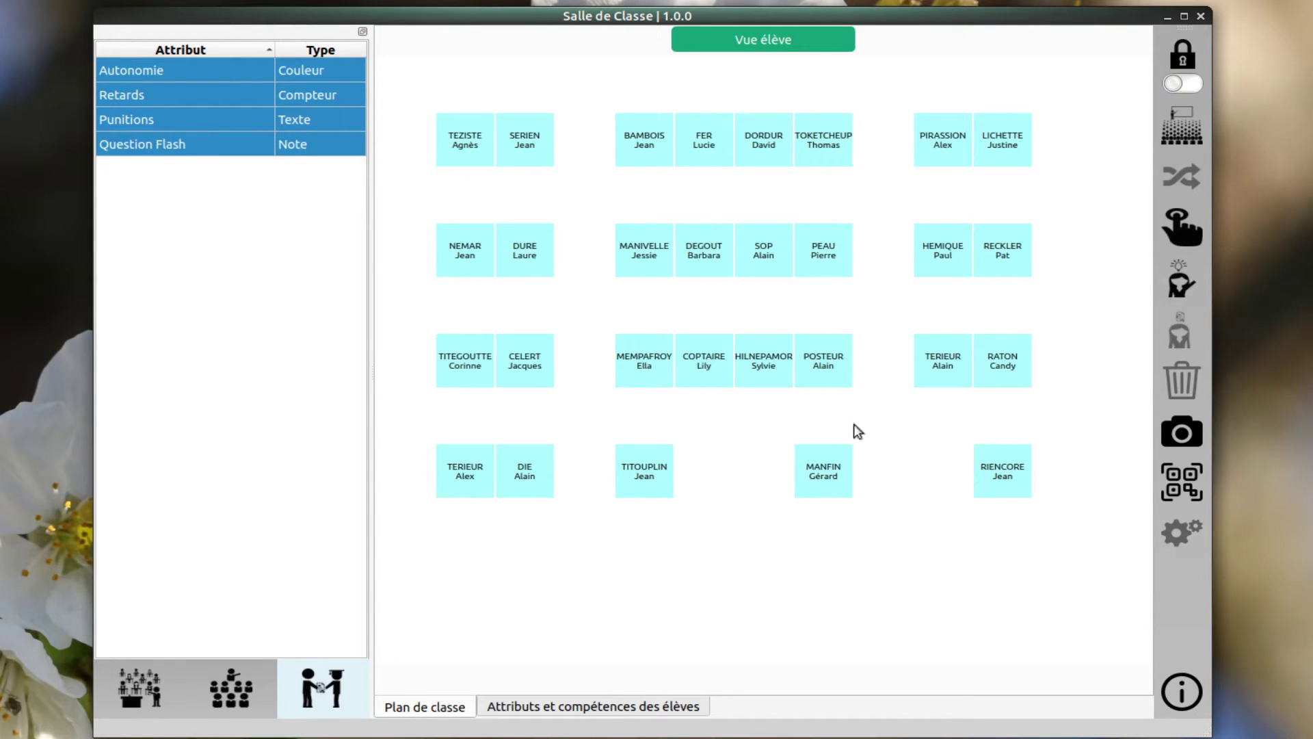
pyautogui.moveTo(299, 218); pyautogui.dragTo(182, 76)
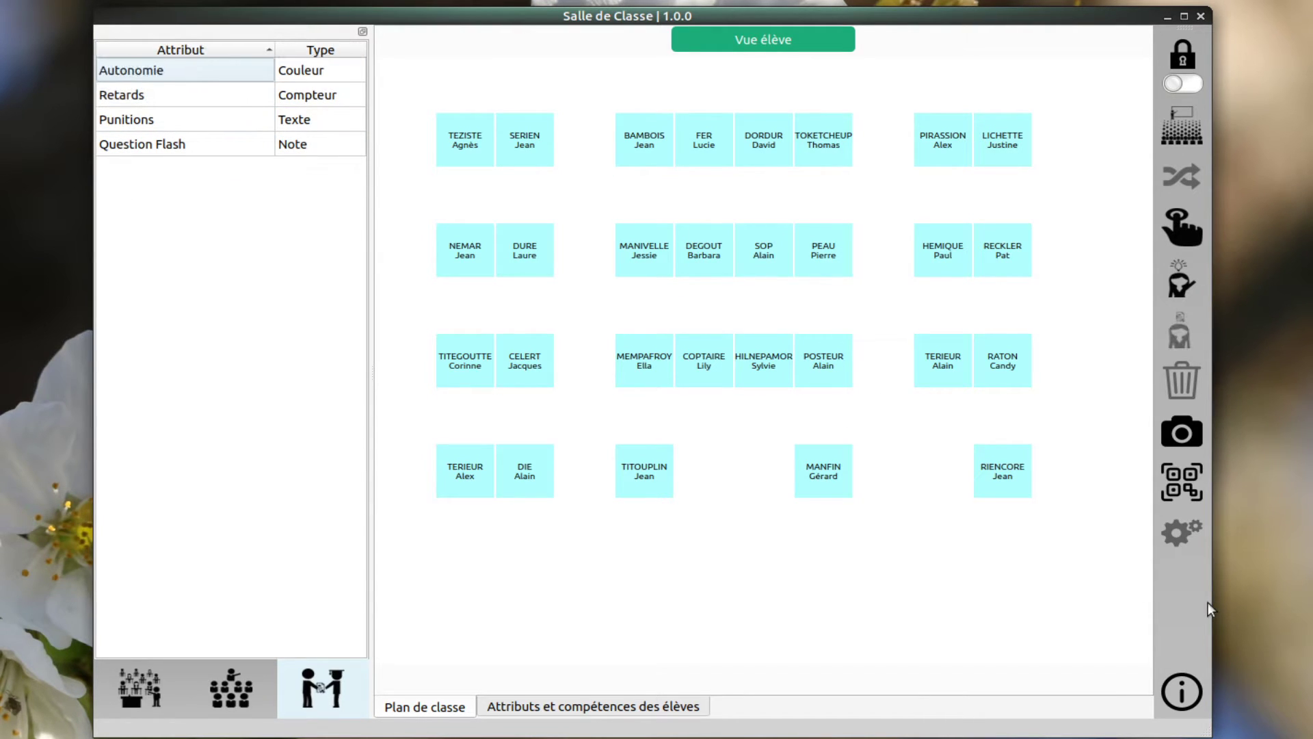
pyautogui.click(1183, 492)
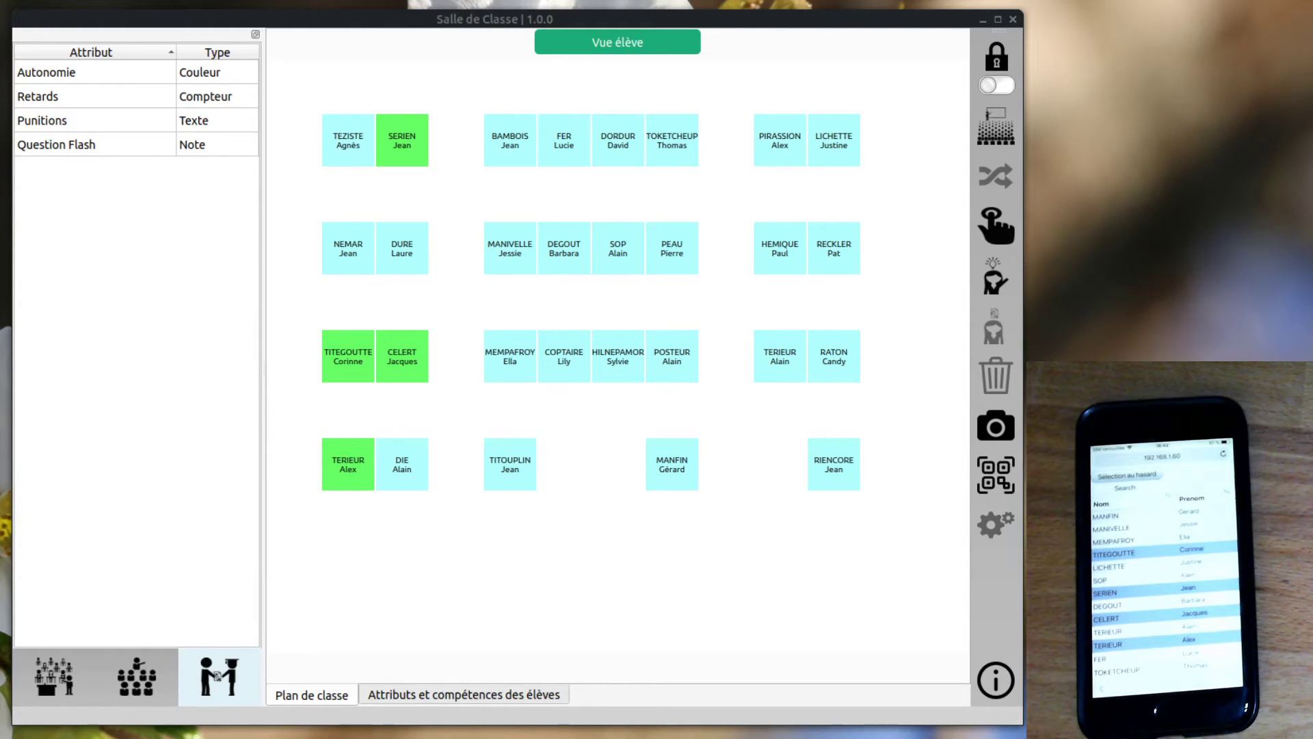
# Unpick the student in the third row's second seat, and display the Retards column in the attribute table.
pyautogui.click(411, 370)
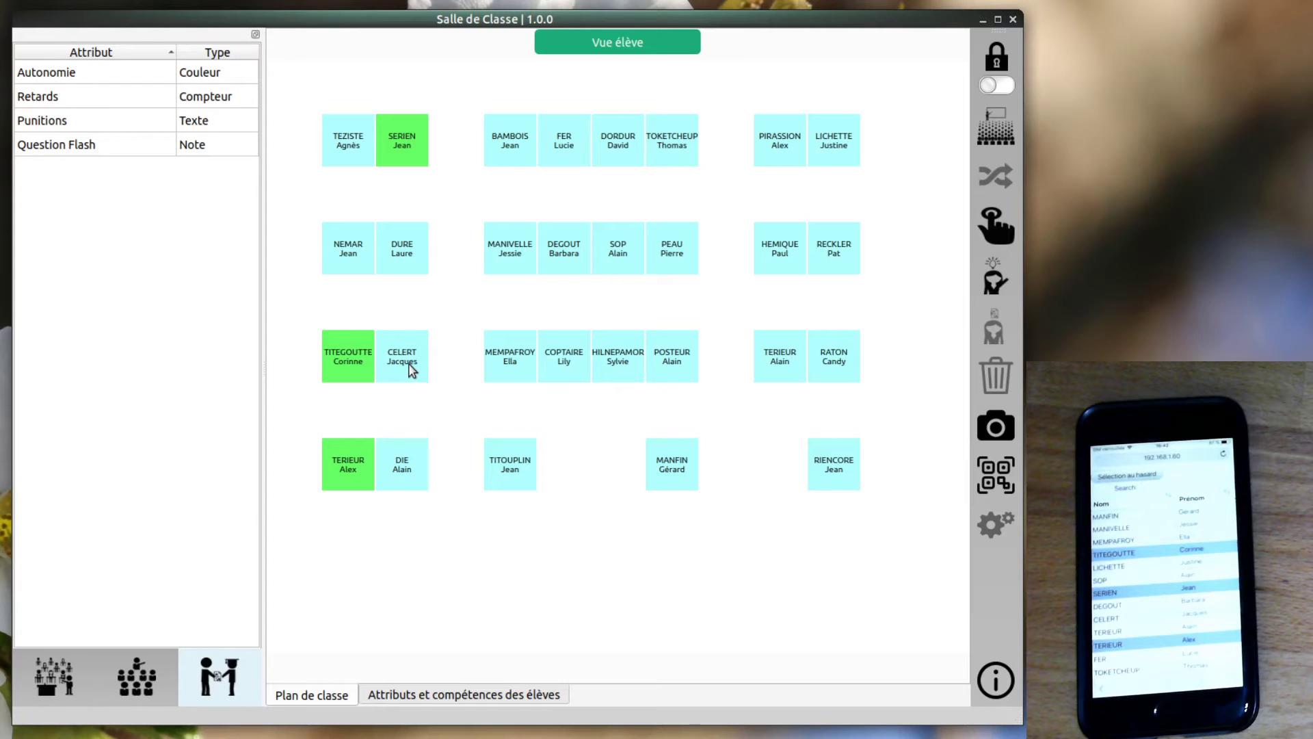
pyautogui.click(101, 98)
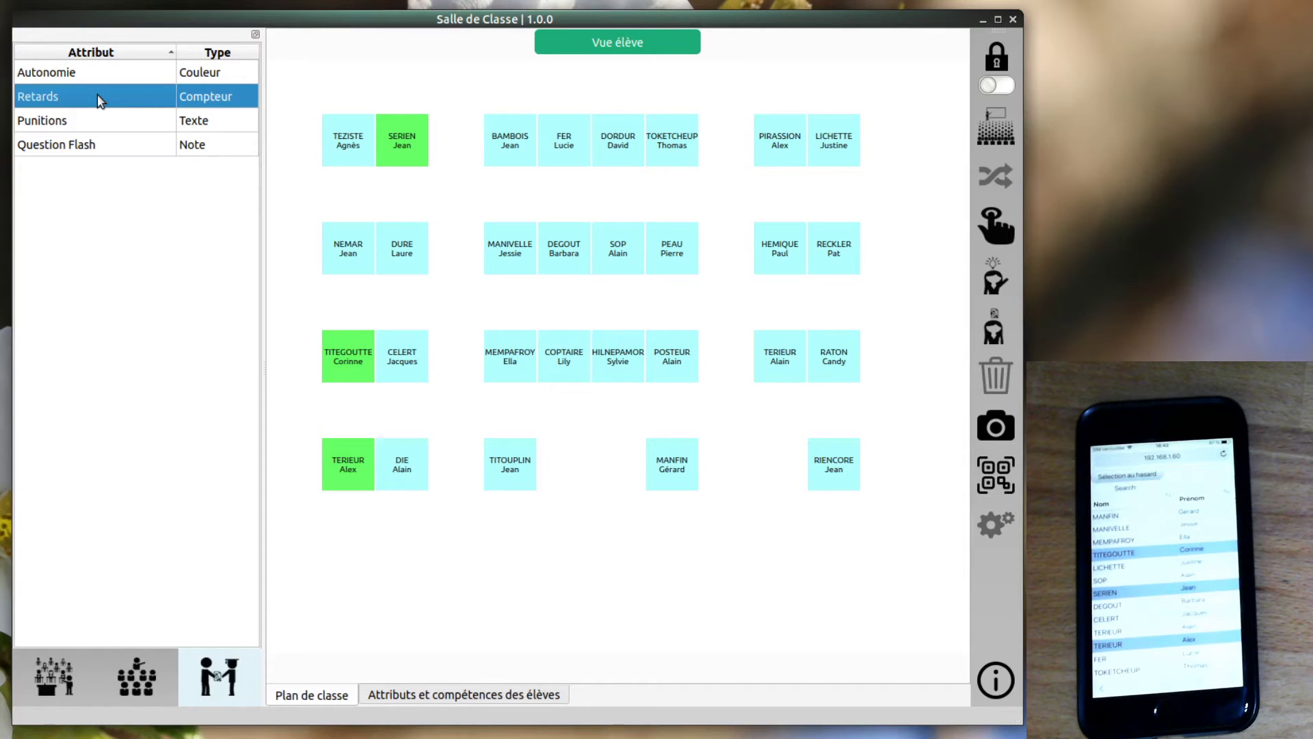
pyautogui.click(509, 696)
pyautogui.click(994, 113)
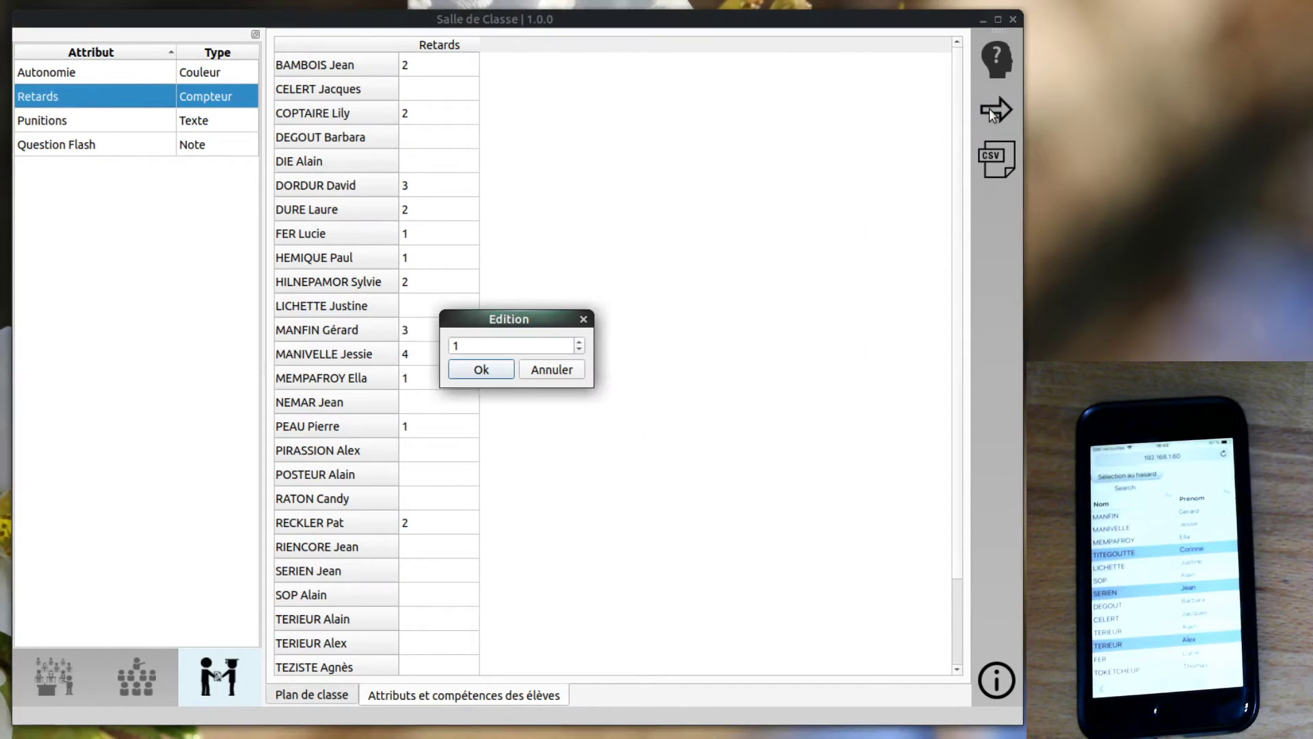
pyautogui.click(581, 370)
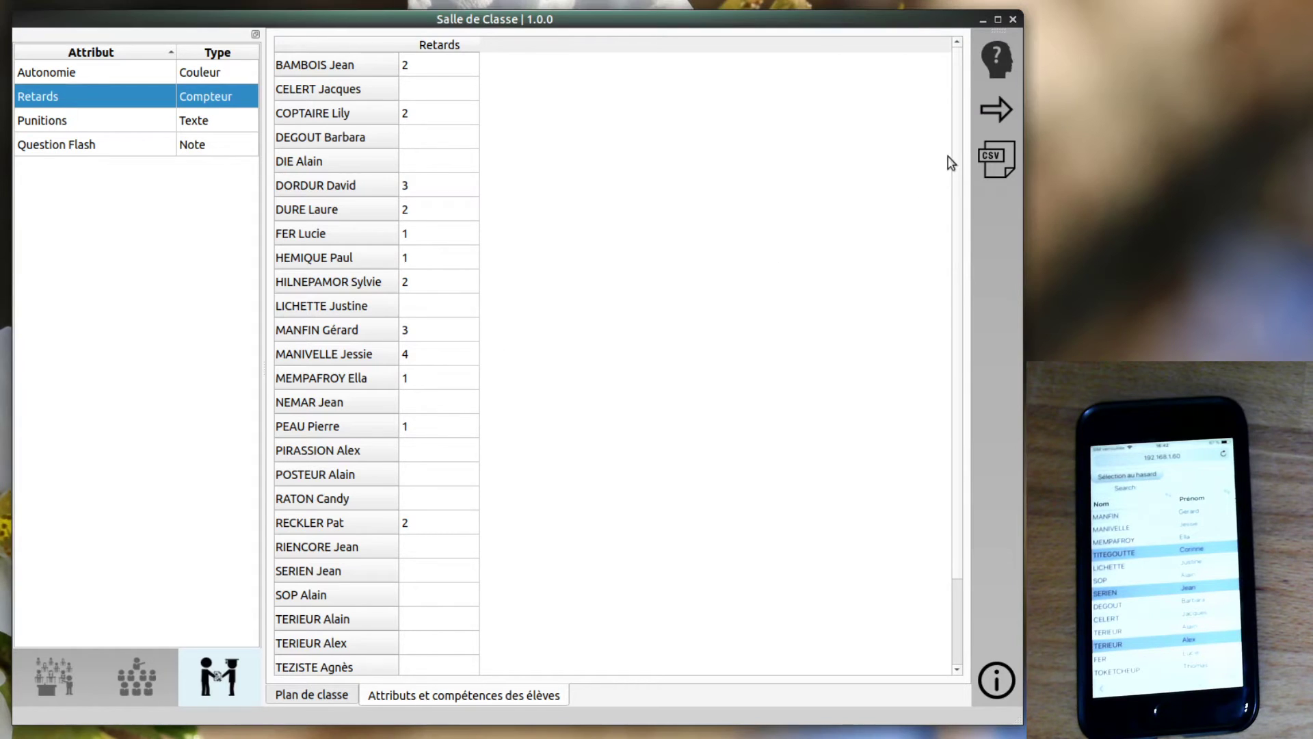
# Filter the attribute table to the picked students and set Retards to 1 for all of them.
pyautogui.click(998, 60)
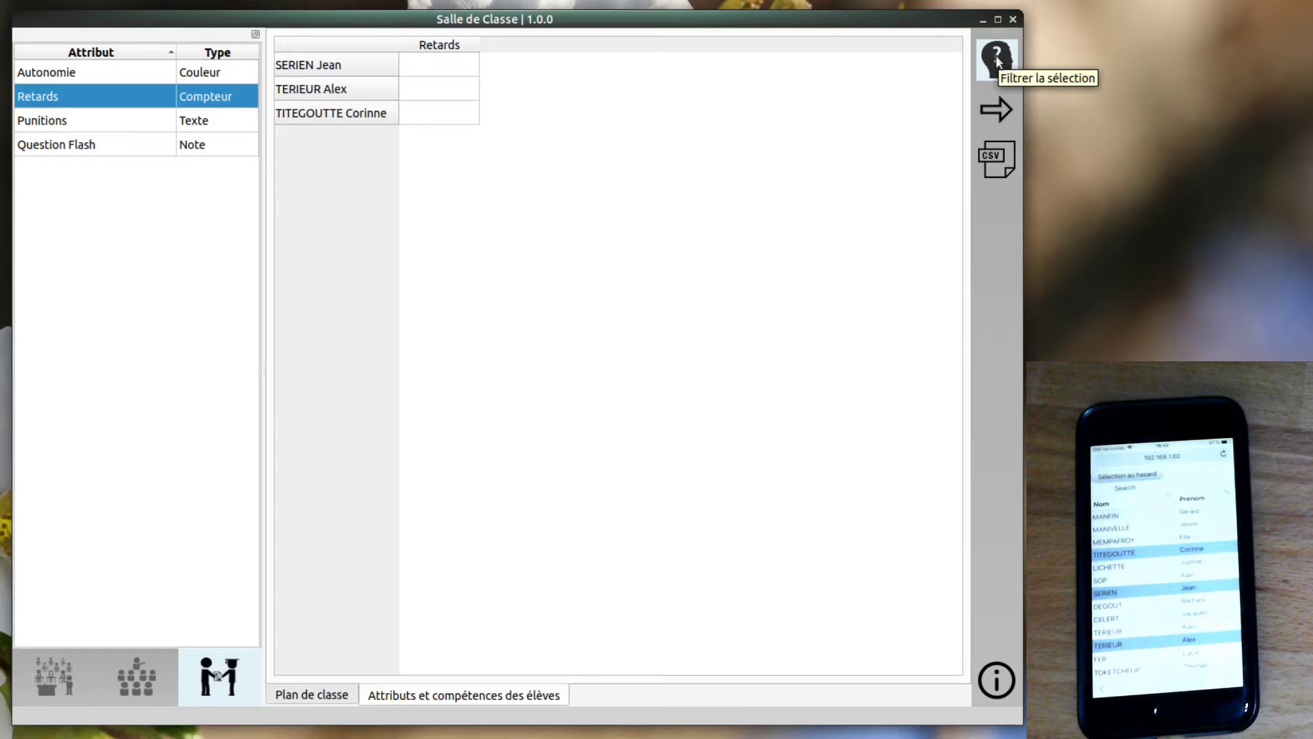
pyautogui.click(1001, 109)
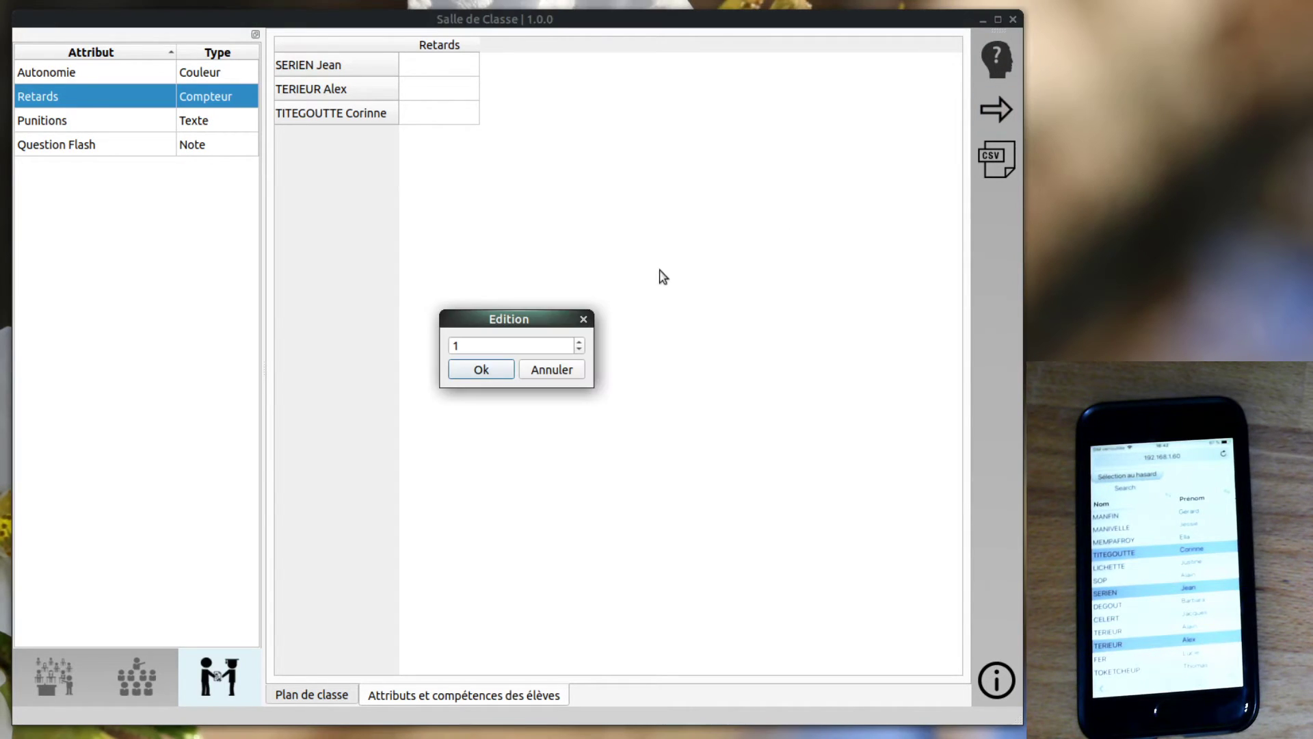
pyautogui.click(486, 370)
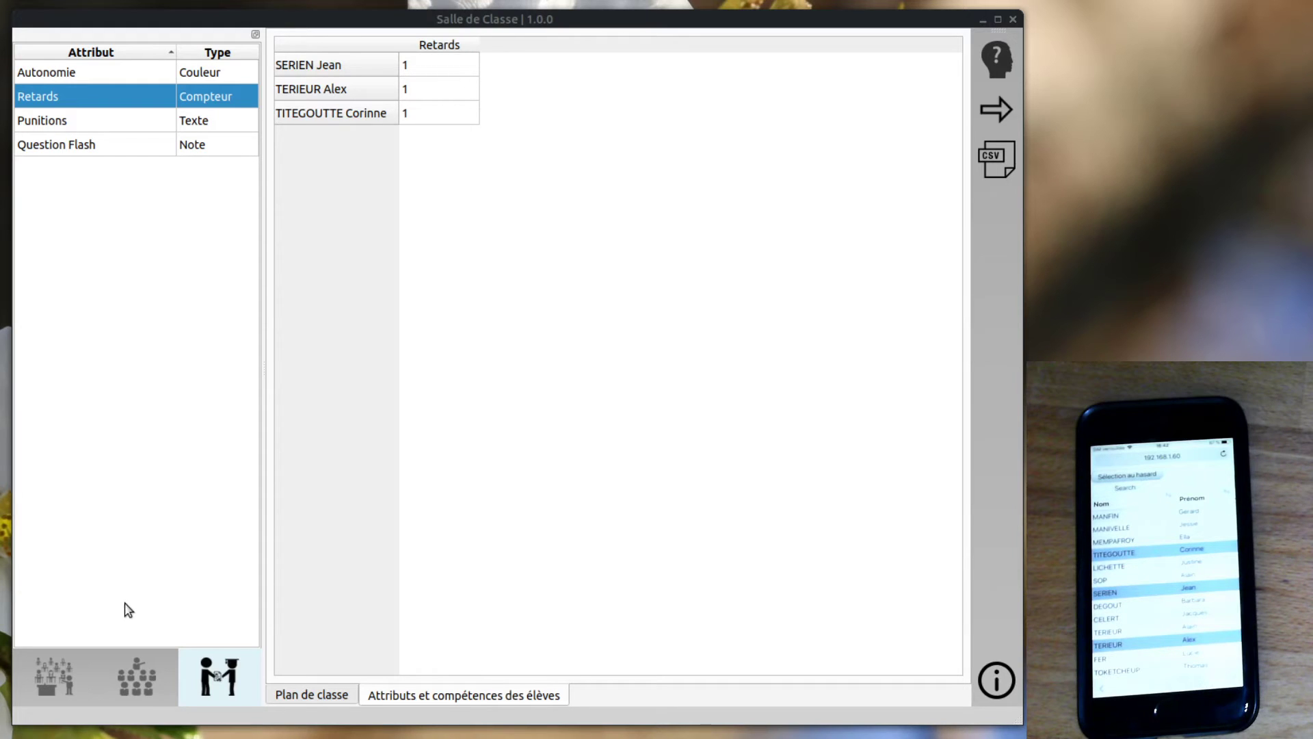
# Return to the class plan with the student list displayed, and unlock the plan for editing.
pyautogui.click(323, 694)
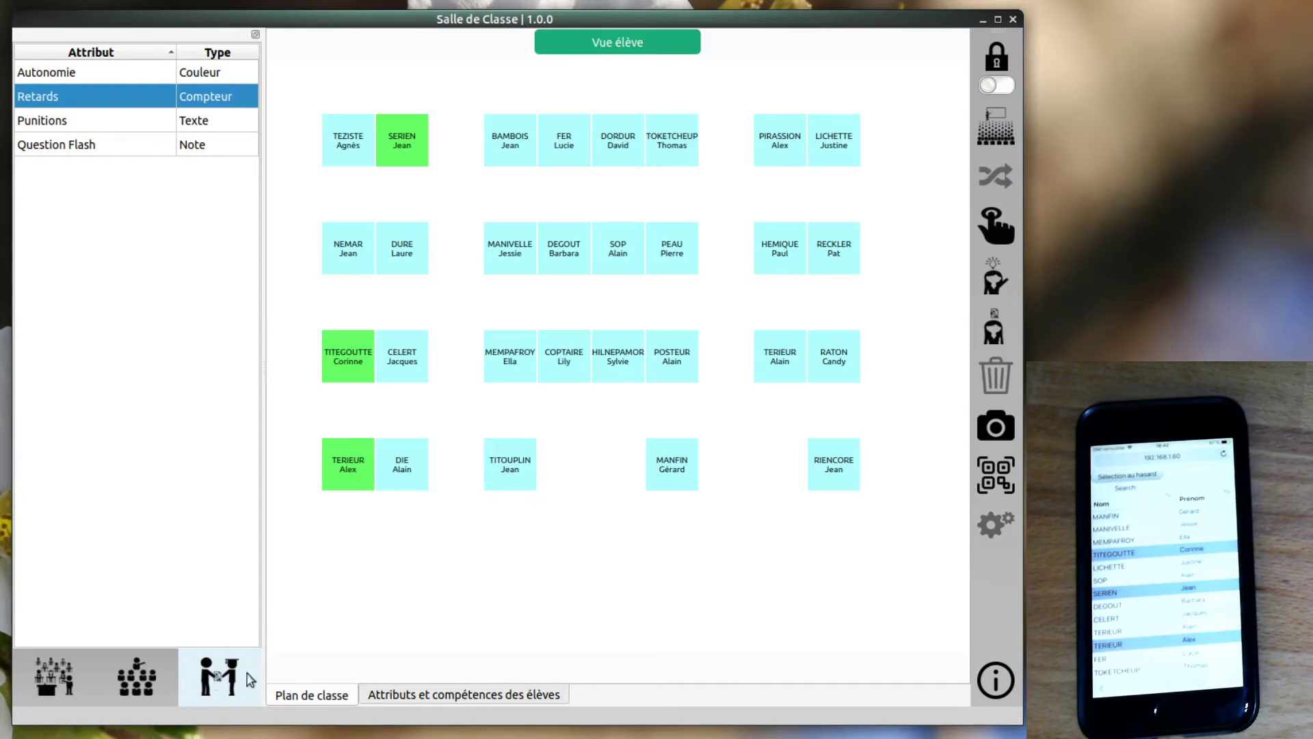
pyautogui.click(77, 687)
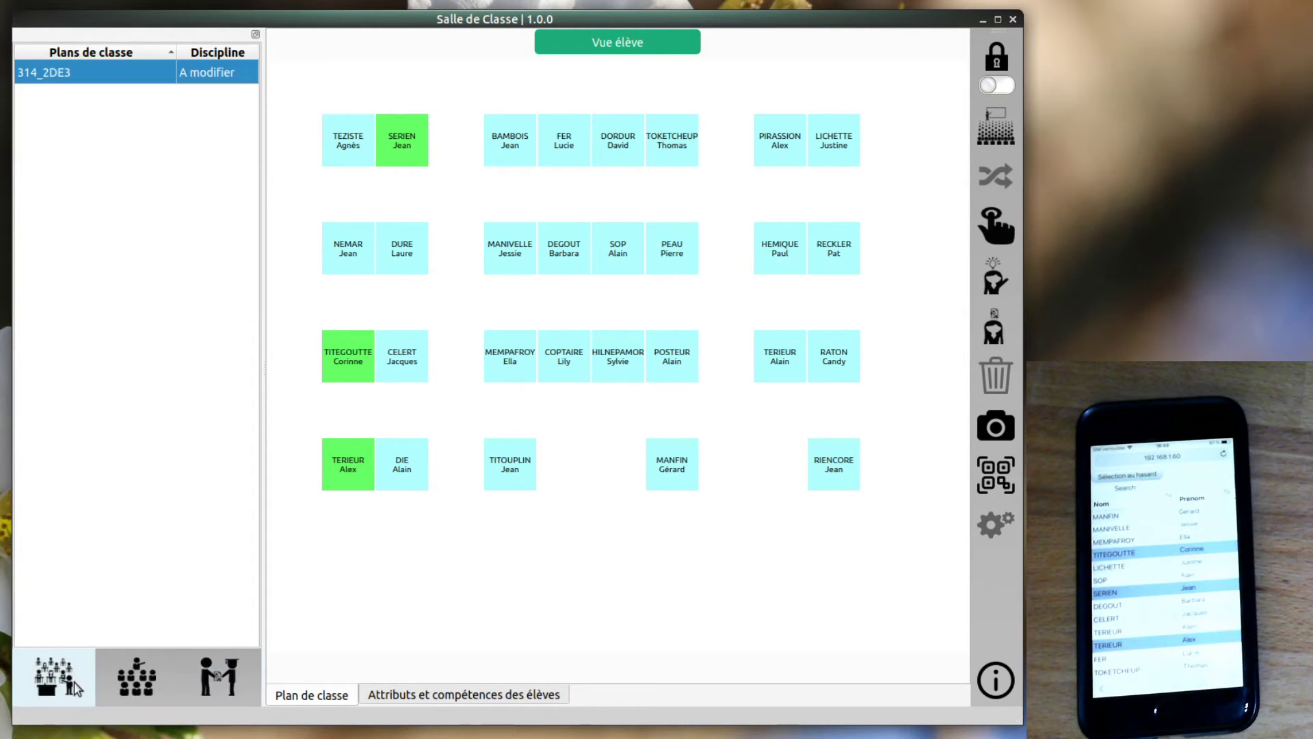
pyautogui.click(130, 686)
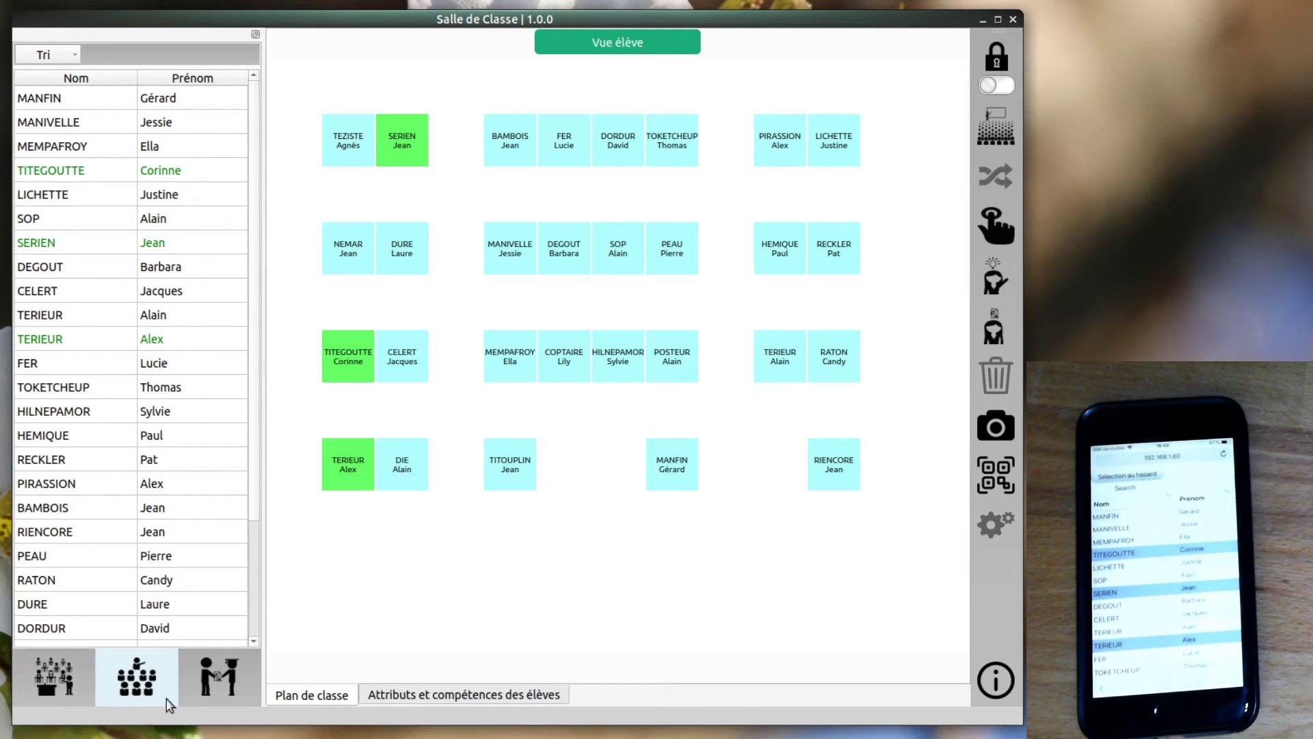
pyautogui.click(996, 61)
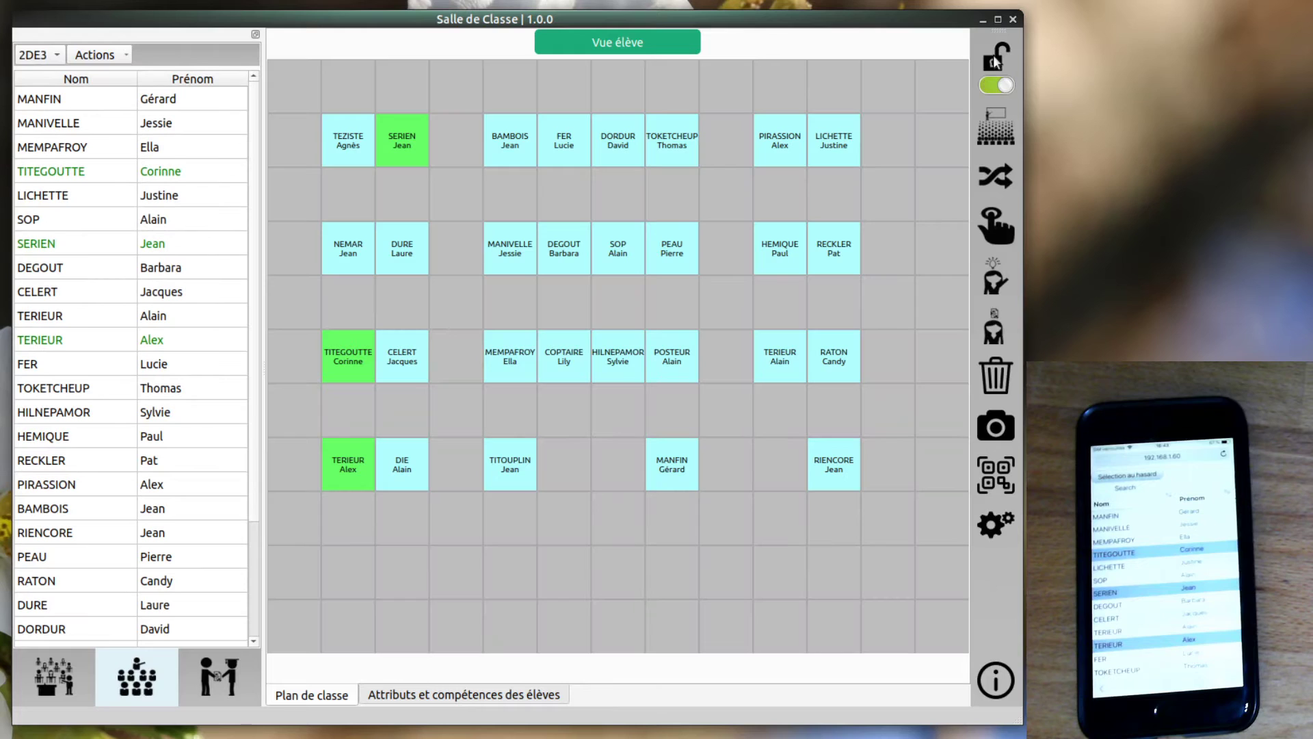
# Import the Pronote file TS2.csv from the Bureau folder into a new group.
pyautogui.click(122, 59)
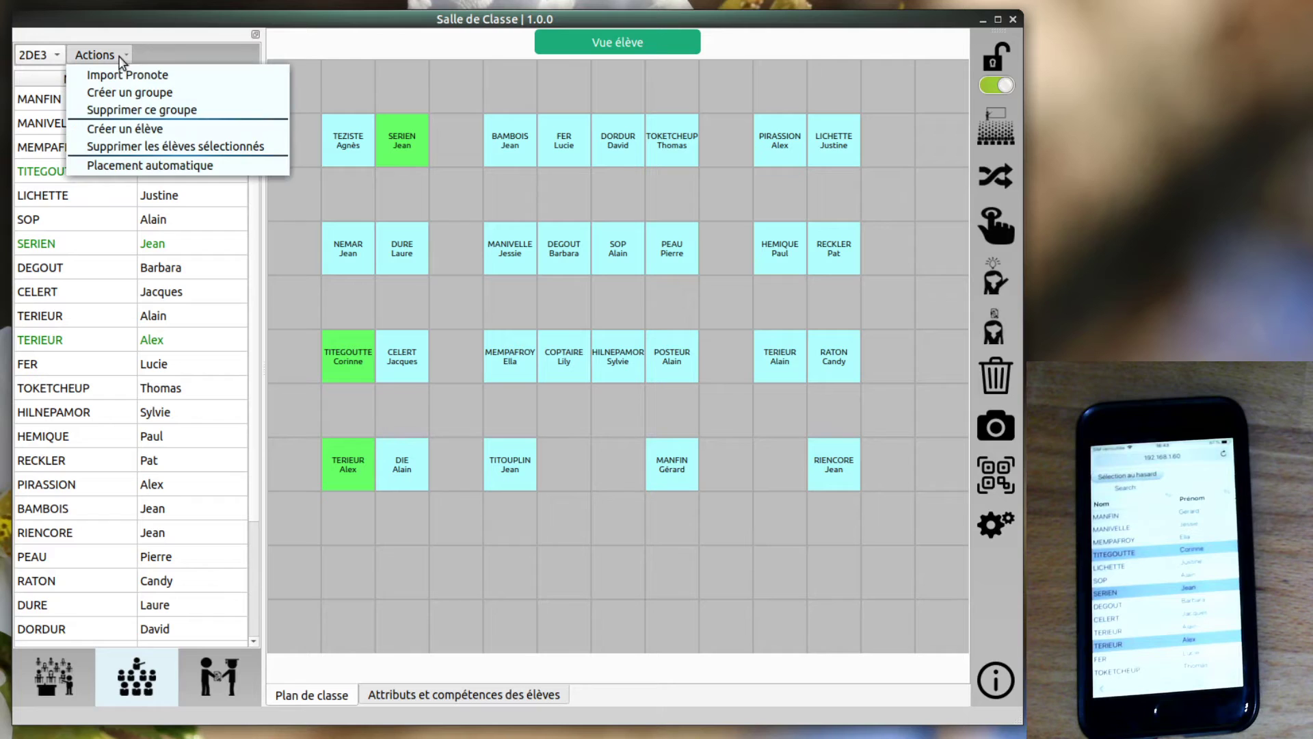
pyautogui.click(131, 77)
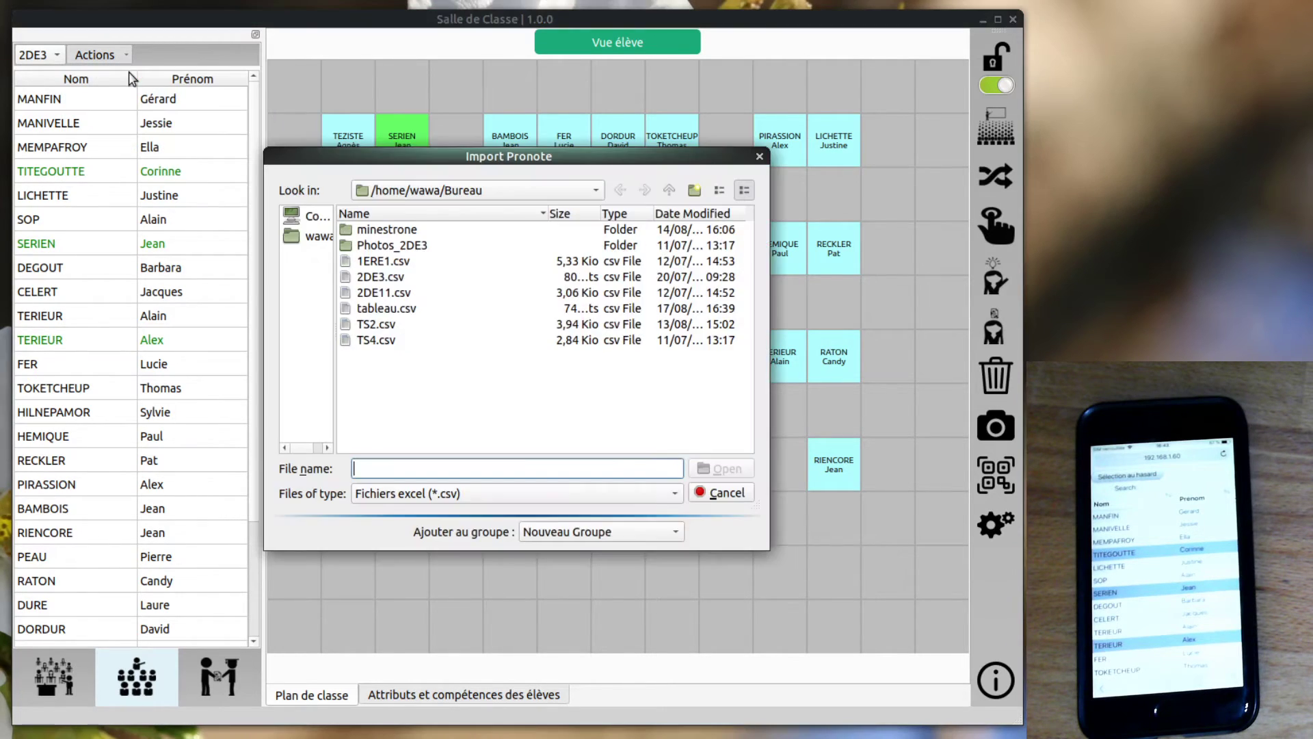
pyautogui.click(383, 325)
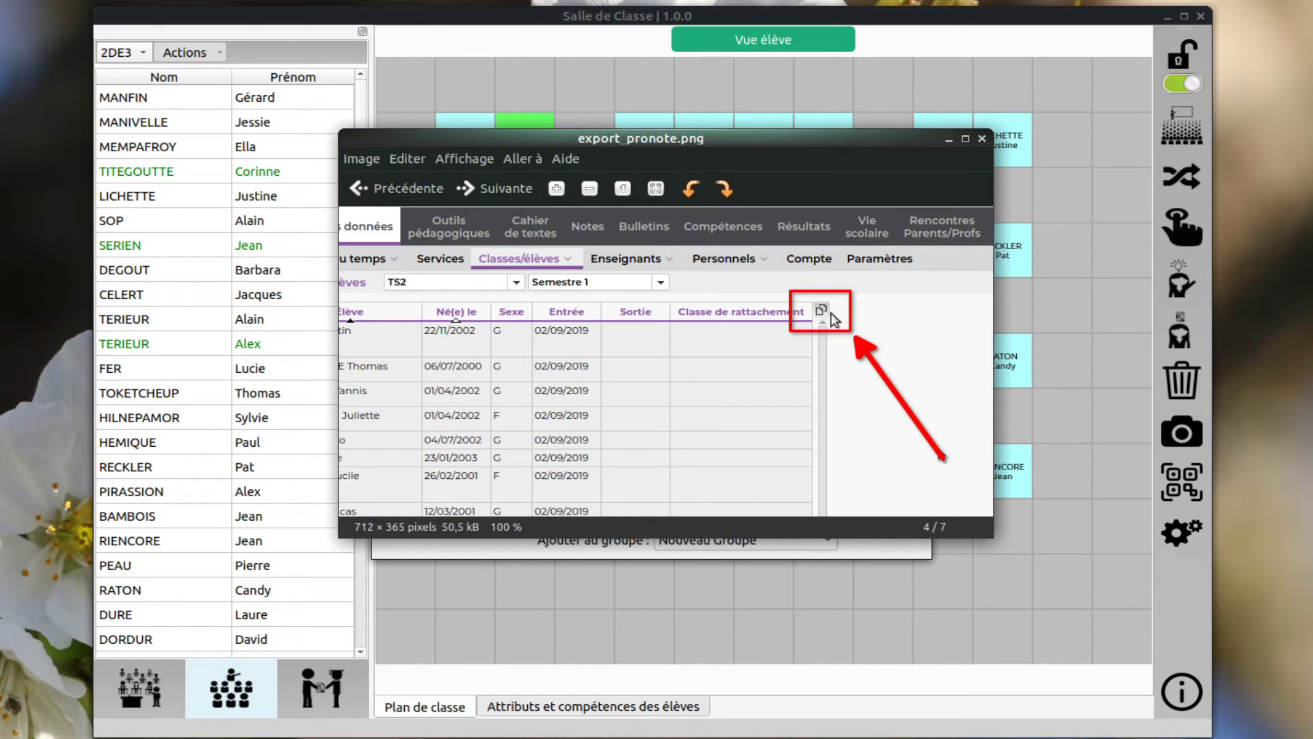
pyautogui.click(982, 139)
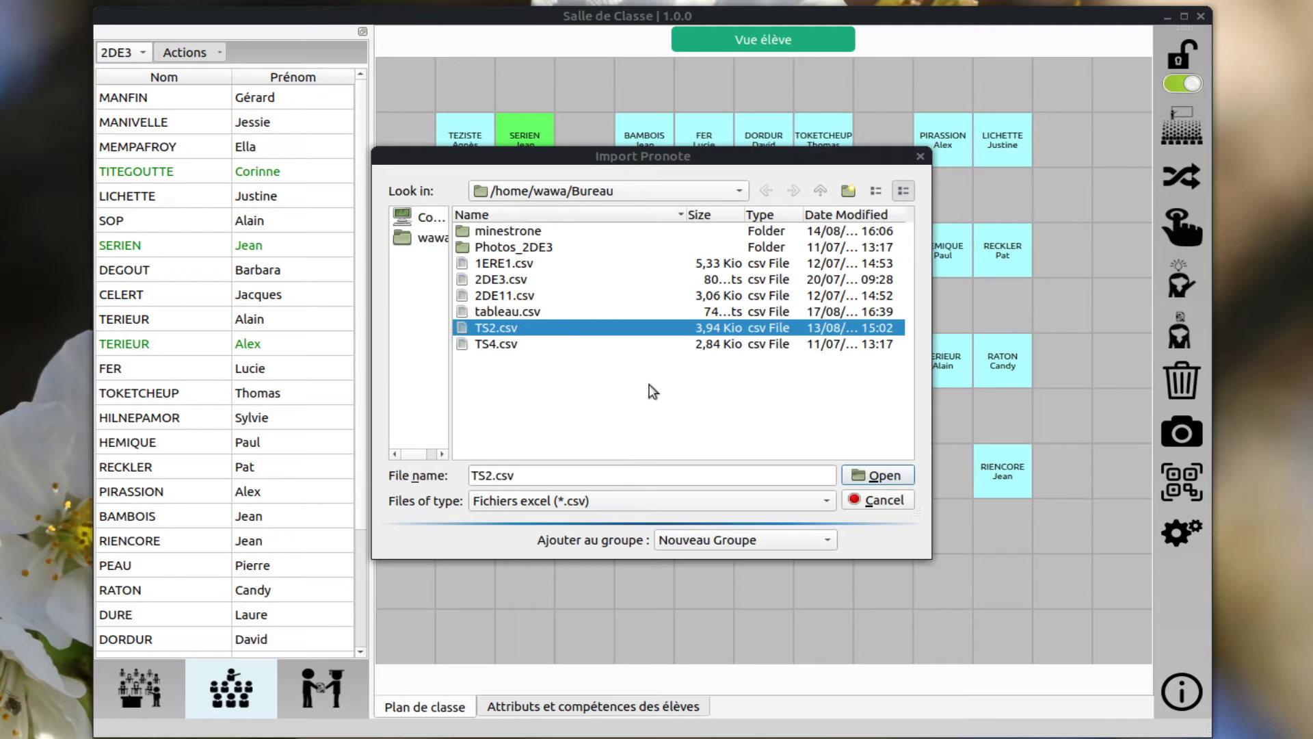
pyautogui.click(890, 481)
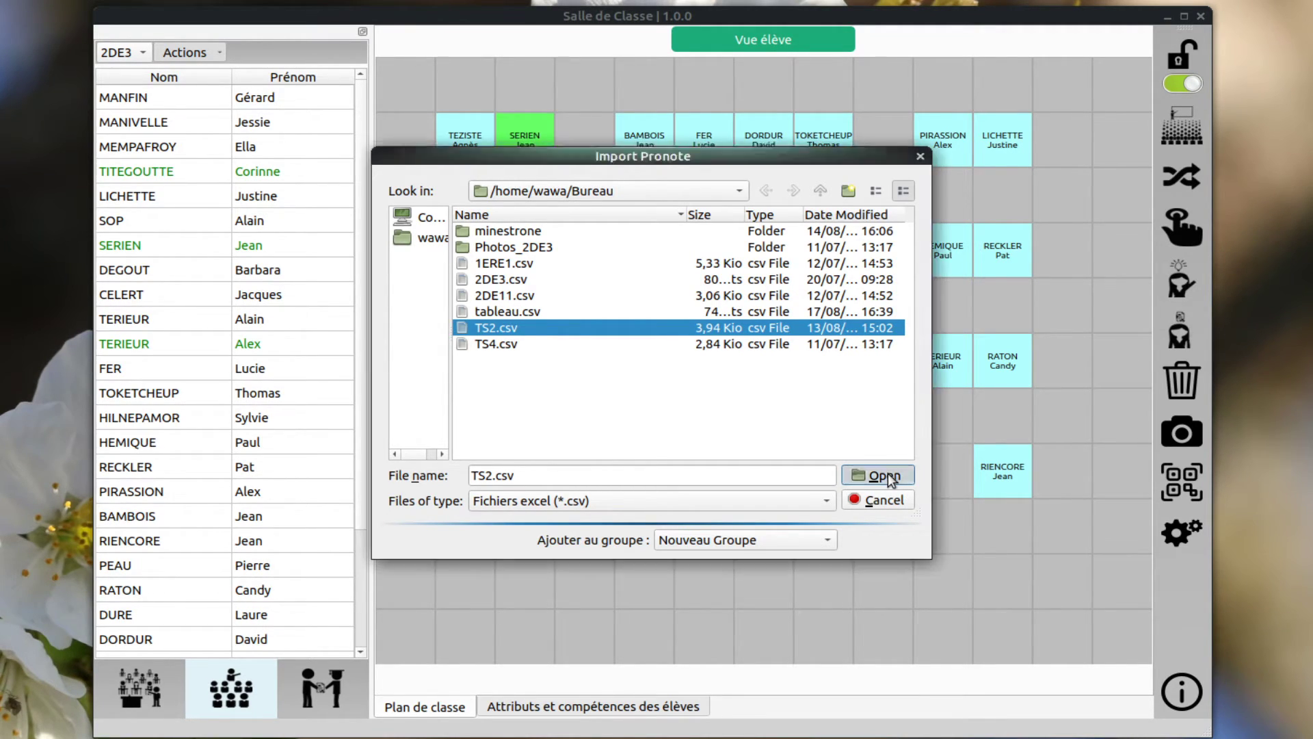
# Display the TS2 group and look through its imported student list.
pyautogui.click(145, 53)
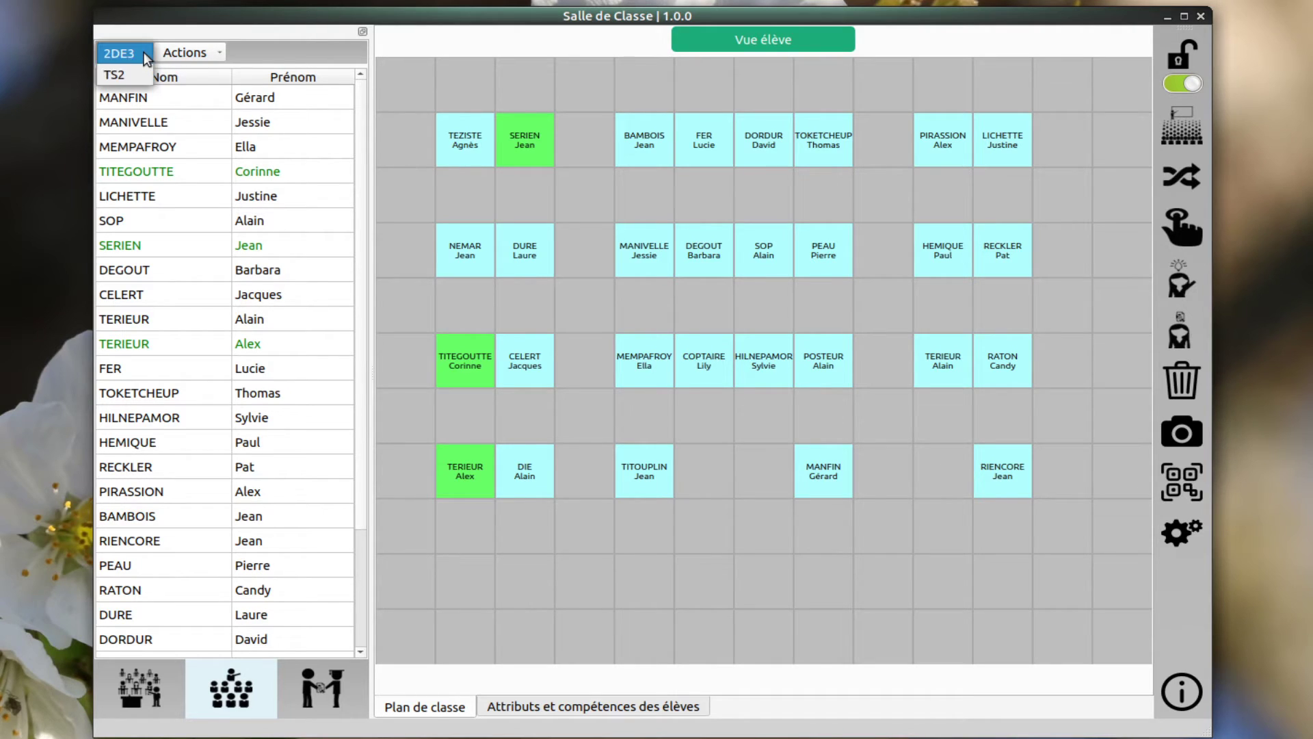
pyautogui.click(123, 74)
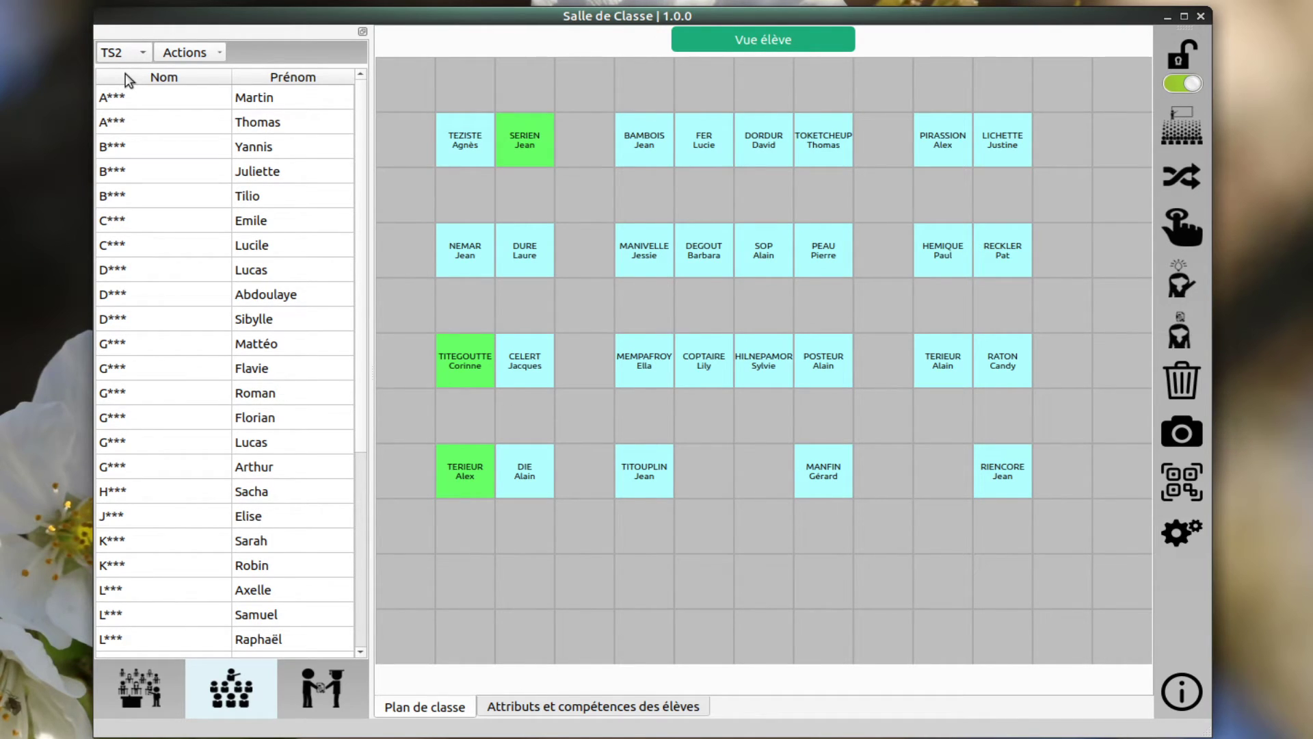
pyautogui.scroll(-4, 269, 453)
pyautogui.scroll(4, 263, 455)
pyautogui.scroll(-4, 237, 423)
pyautogui.scroll(4, 237, 424)
pyautogui.scroll(-4, 237, 422)
pyautogui.scroll(4, 237, 422)
# Create a new class plan named 314_TS2 in the list of class plans.
pyautogui.click(136, 708)
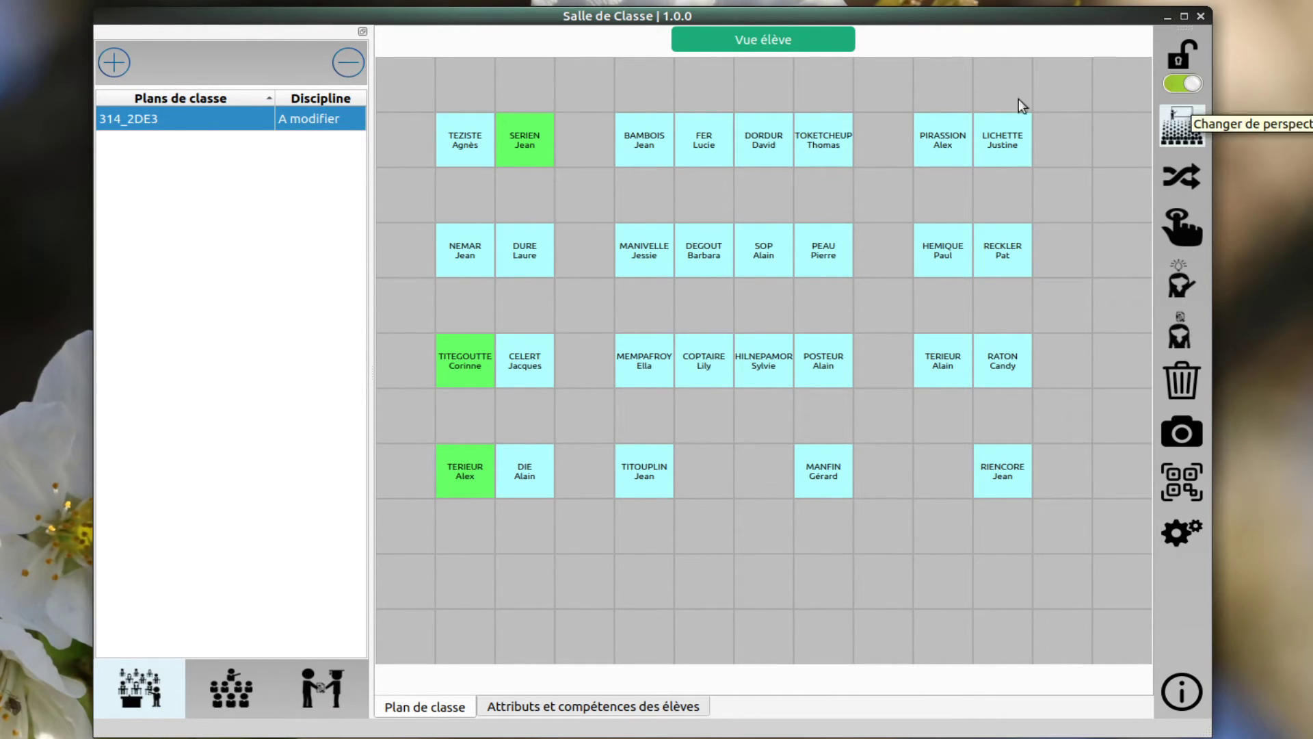
pyautogui.click(115, 62)
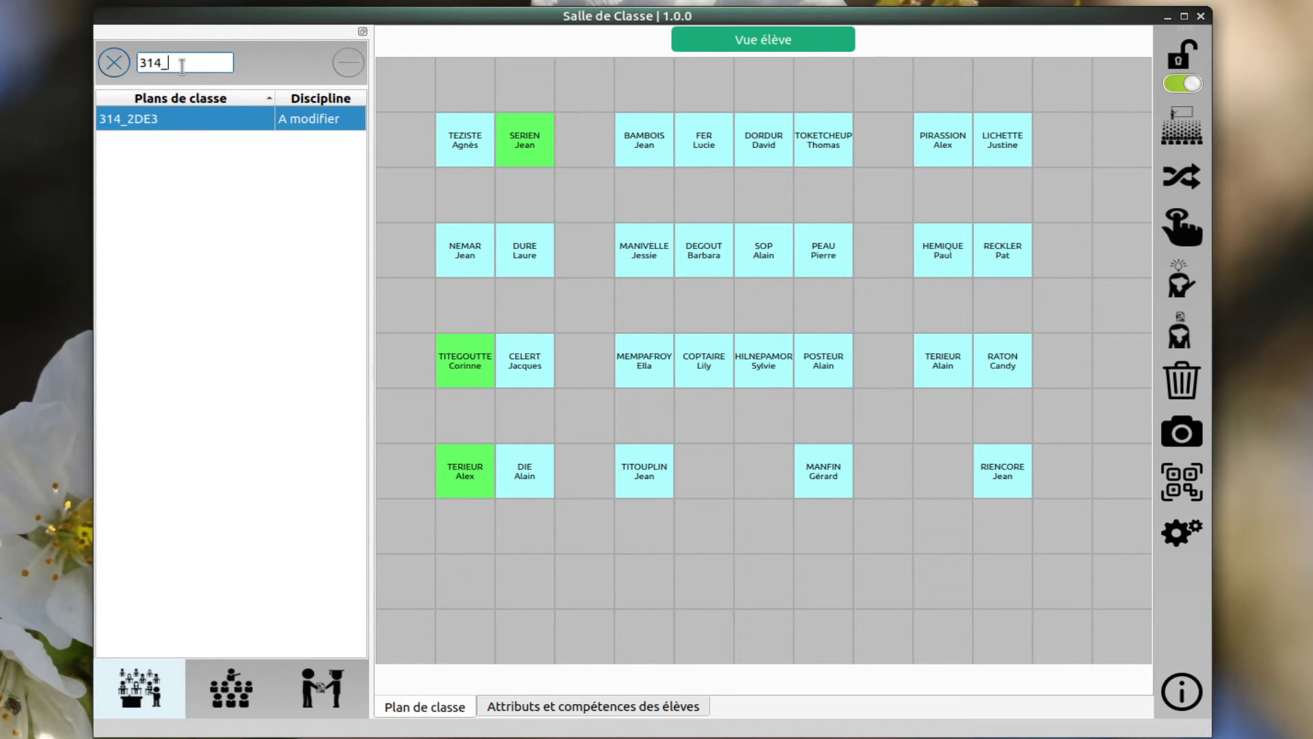
pyautogui.write('TS2')
pyautogui.press('Return')
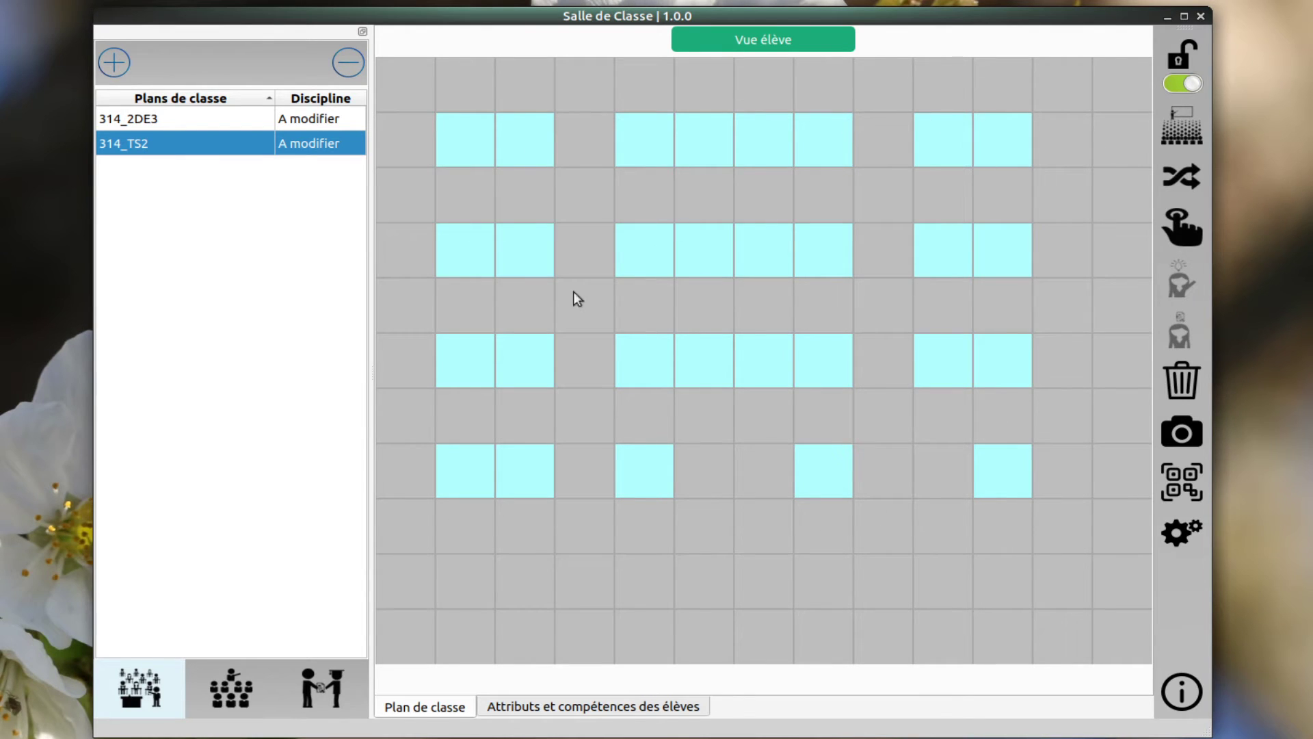
# Look at the 314_2DE3 plan, reselect 314_TS2, and automatically place the TS2 group's students on its seats.
pyautogui.press('Up')
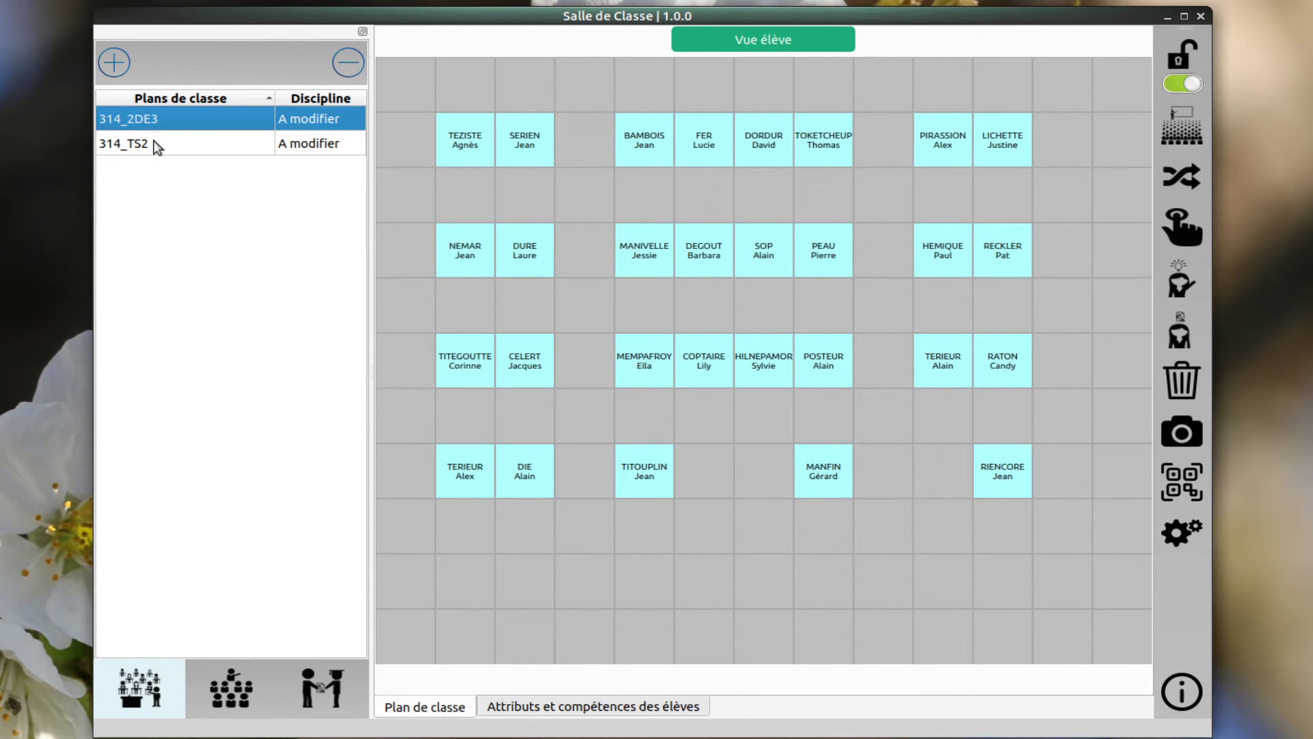
pyautogui.click(157, 144)
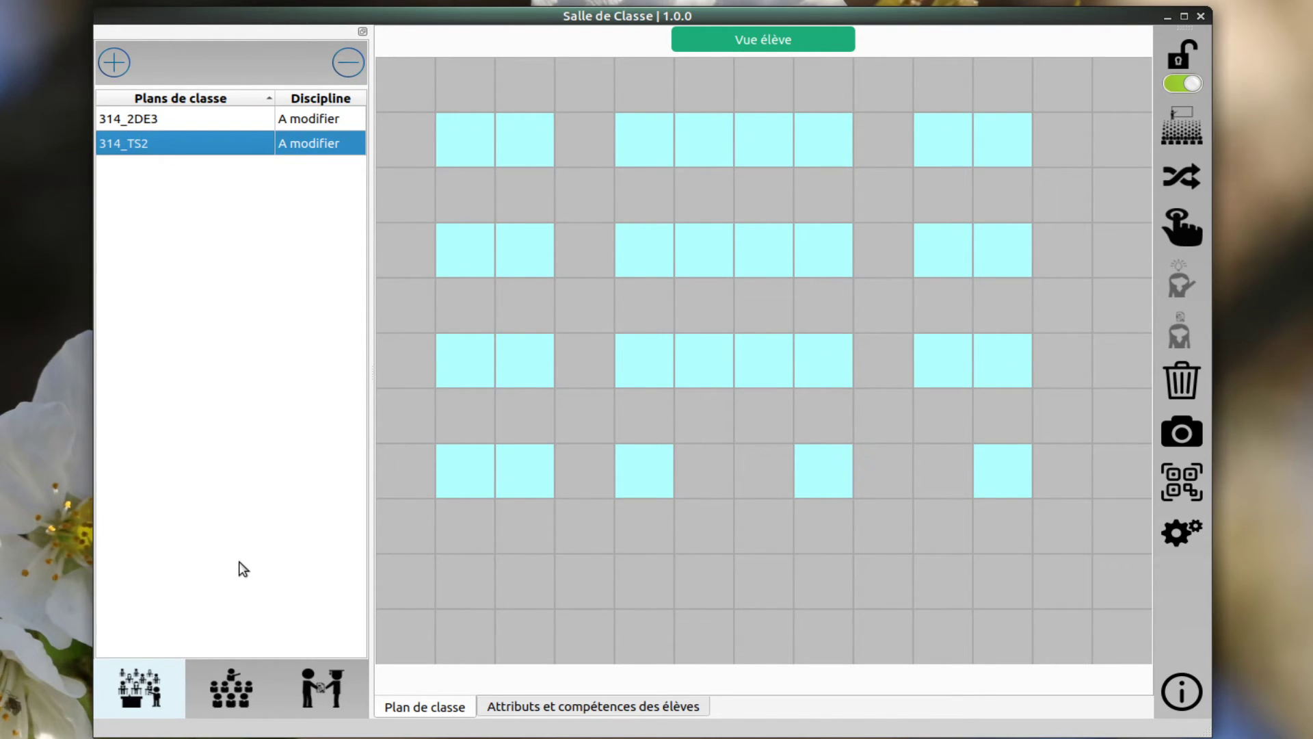
pyautogui.click(248, 690)
pyautogui.click(212, 57)
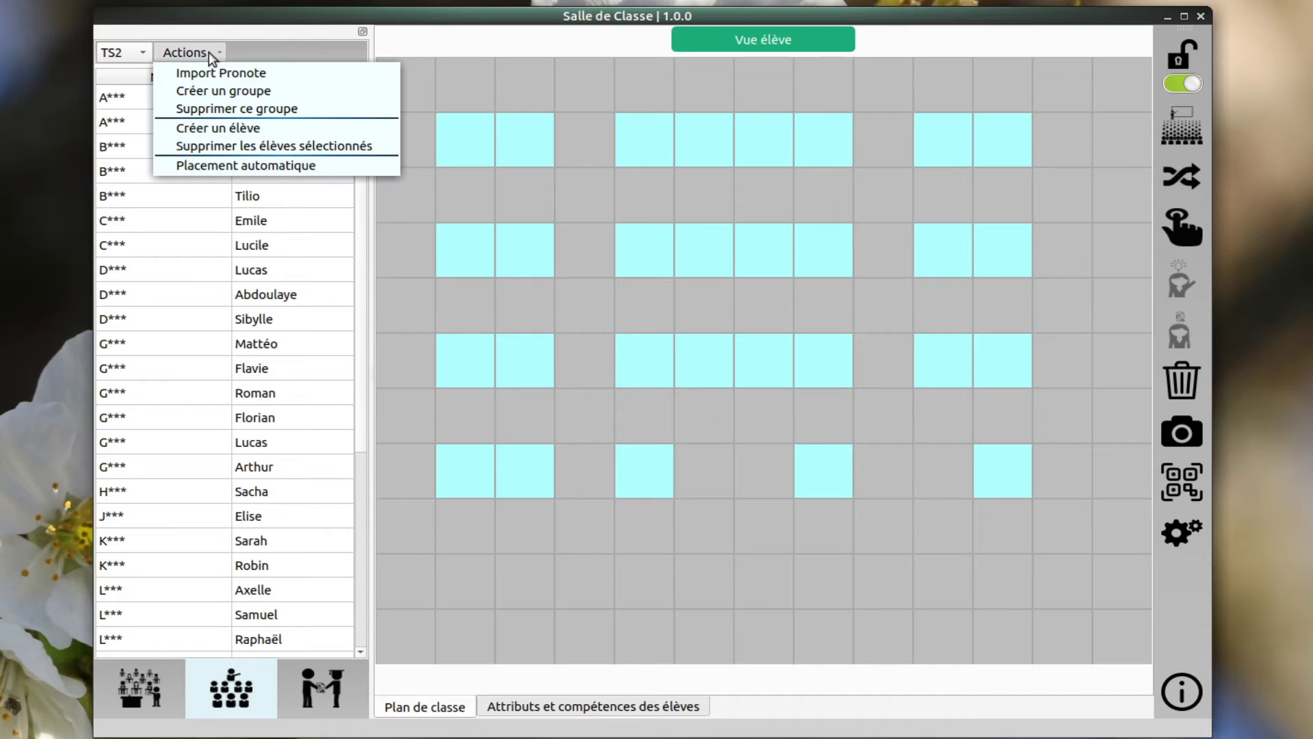
pyautogui.click(233, 166)
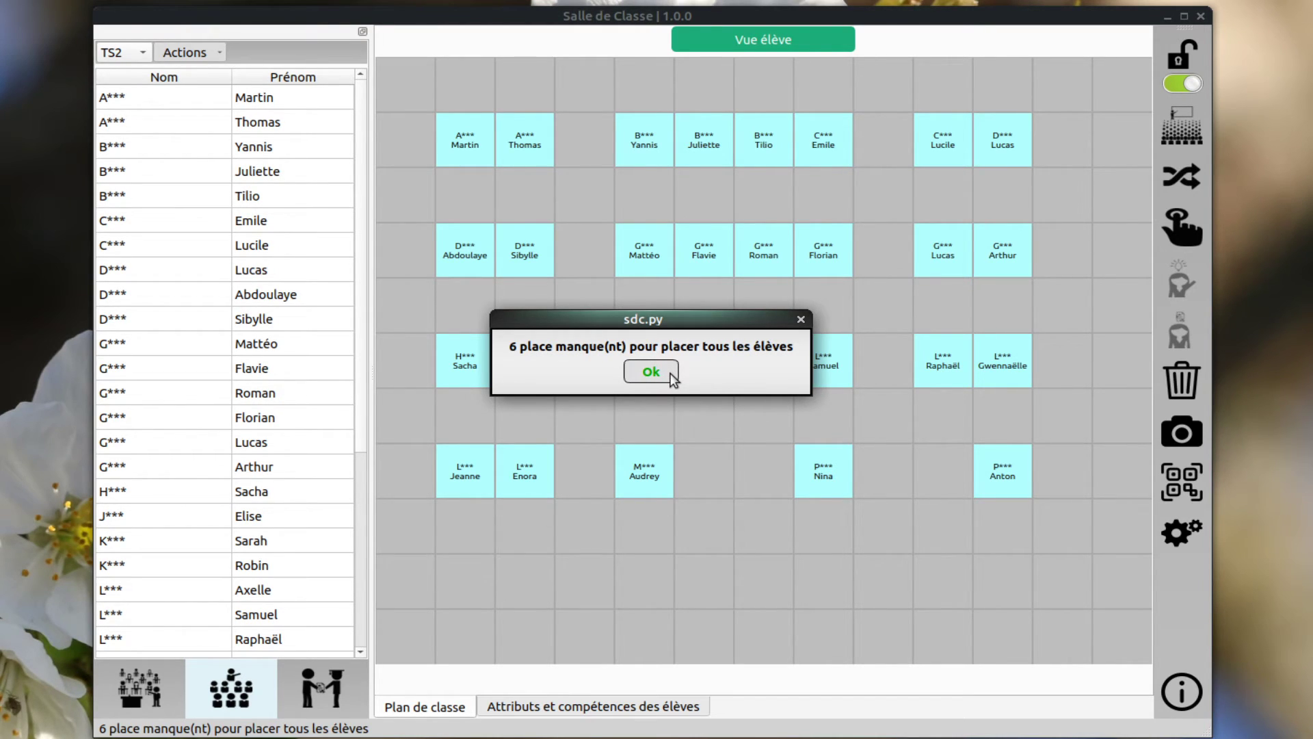
pyautogui.click(667, 377)
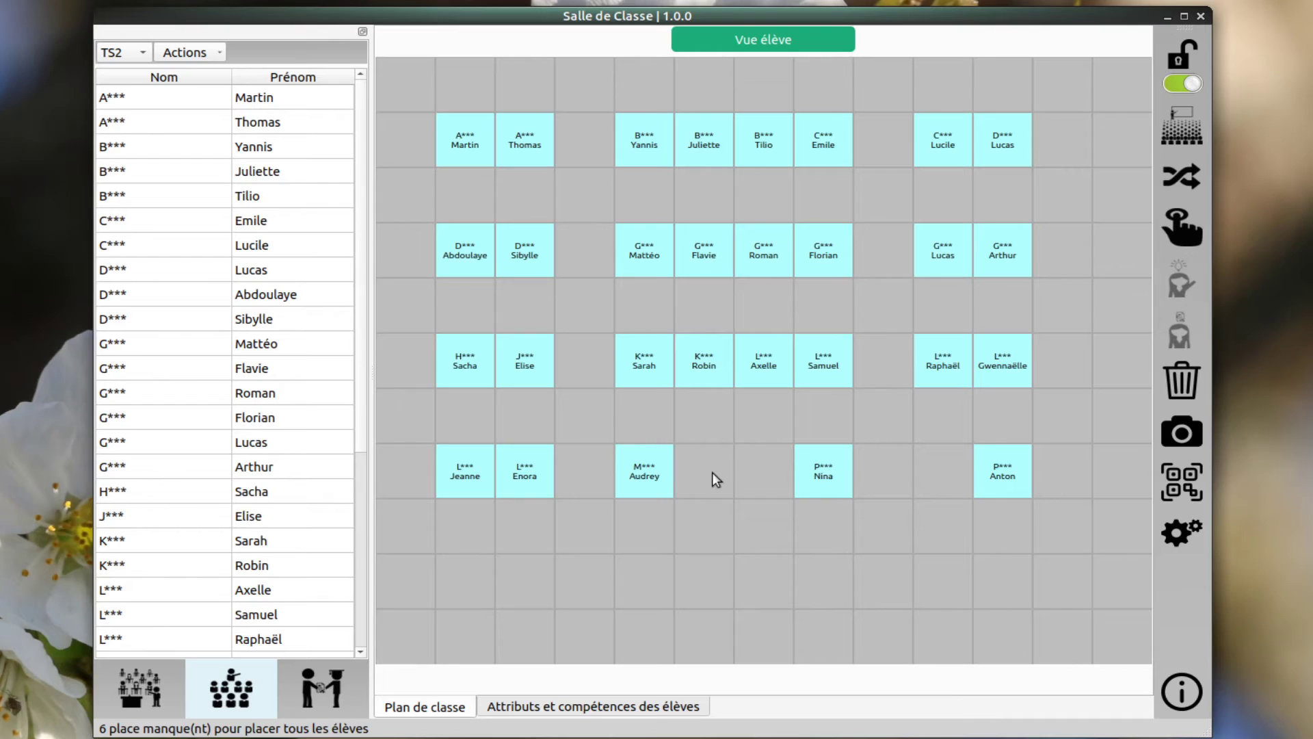
# Add six empty seats in and behind the last row of 314_TS2, and run the automatic placement again.
pyautogui.click(445, 520)
pyautogui.click(820, 533)
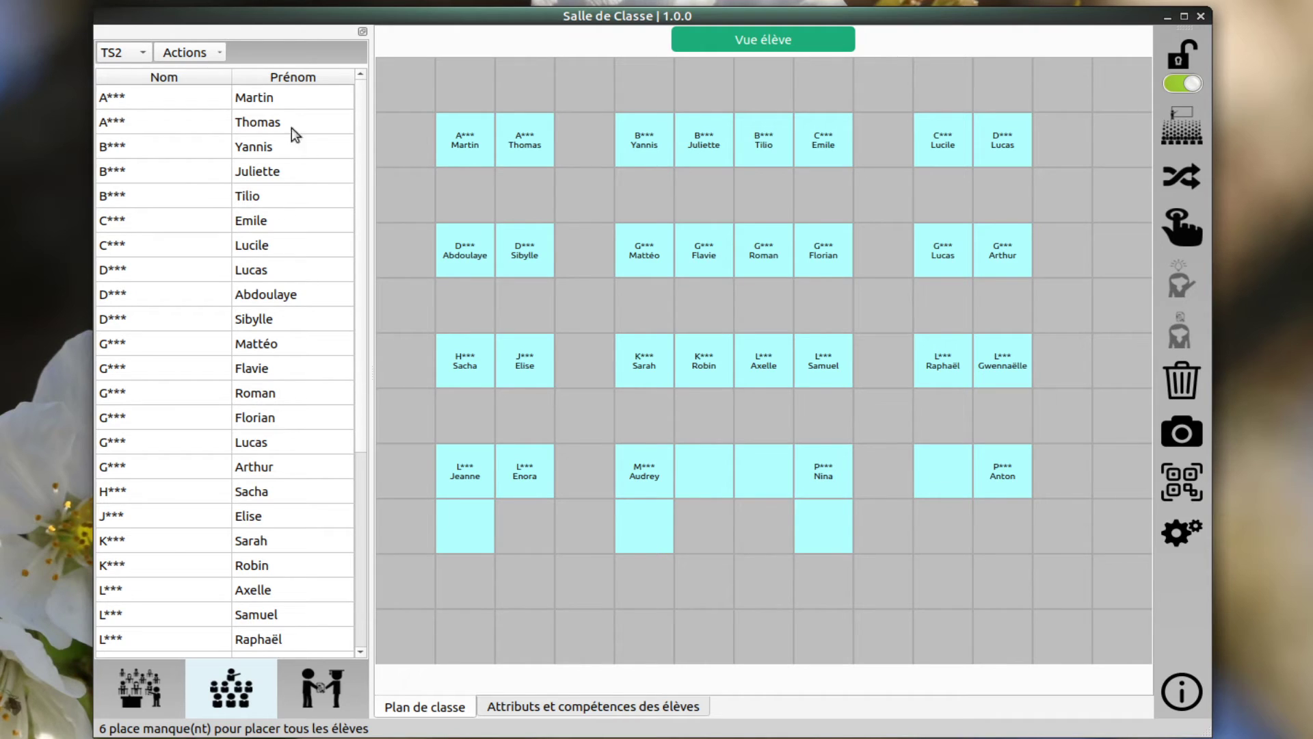
pyautogui.click(203, 51)
pyautogui.click(236, 166)
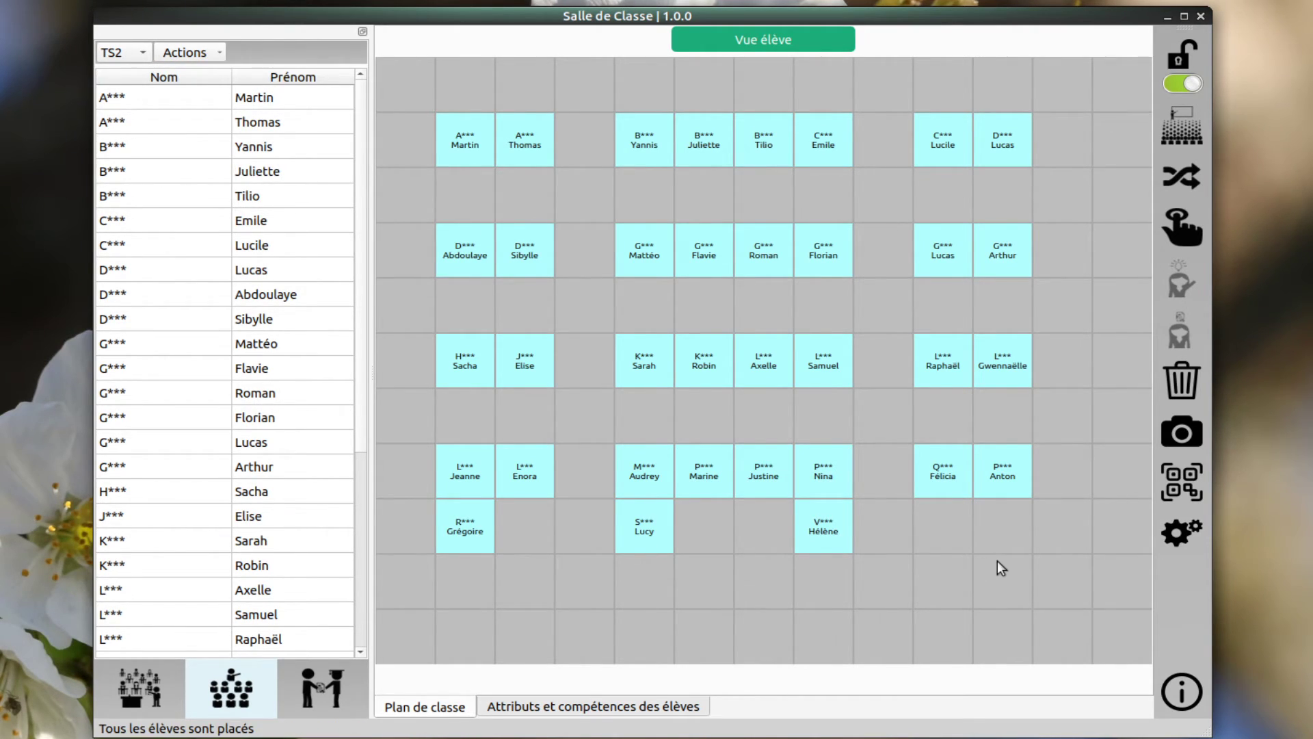
# Shuffle all the students' seats randomly, and swap the two students in the sixth grid column's second and third occupied rows.
pyautogui.click(1187, 180)
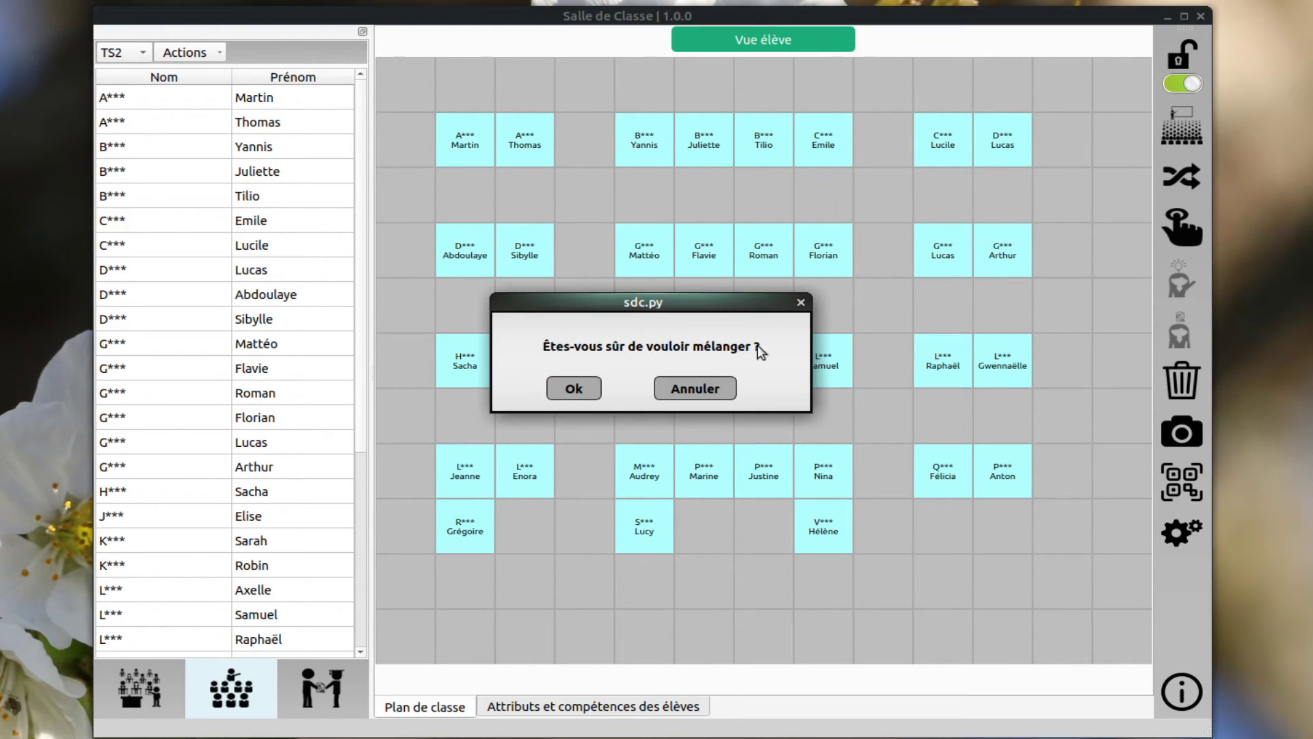
pyautogui.click(585, 387)
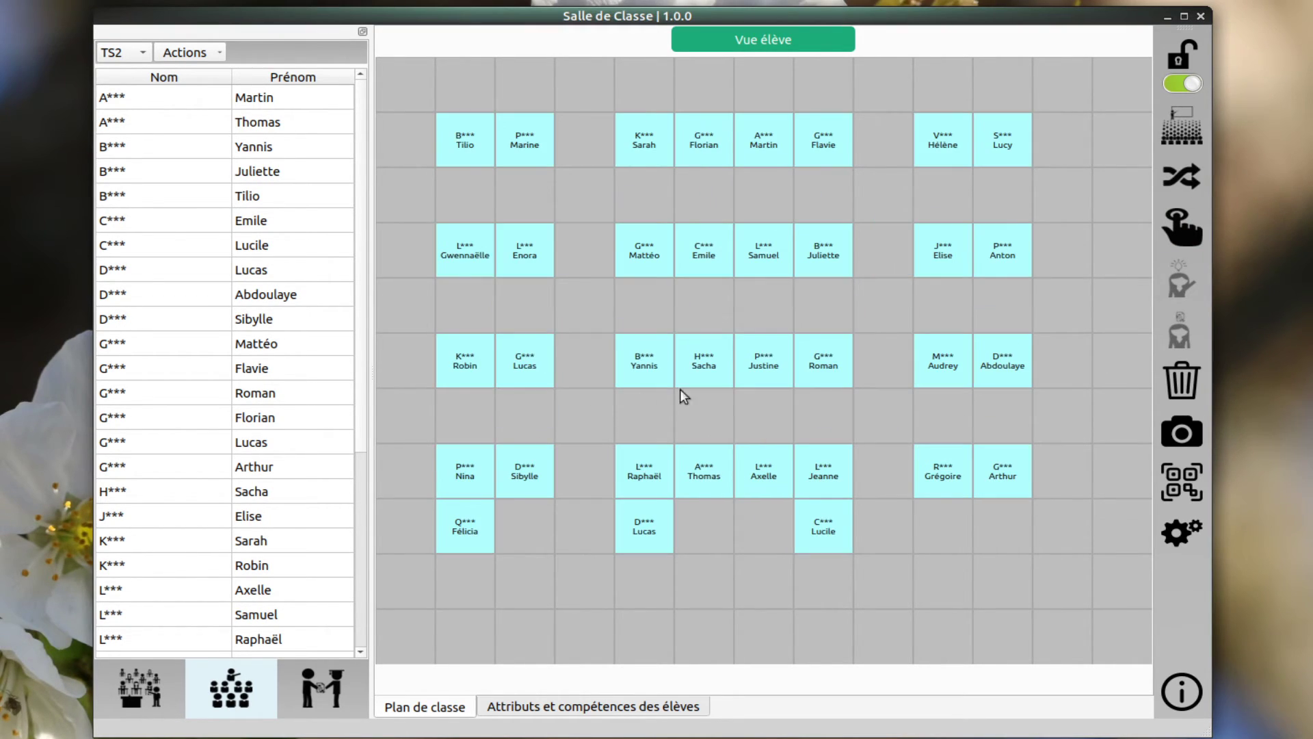
pyautogui.click(692, 250)
# Create another class plan named ilot_ in the list of class plans.
pyautogui.click(130, 700)
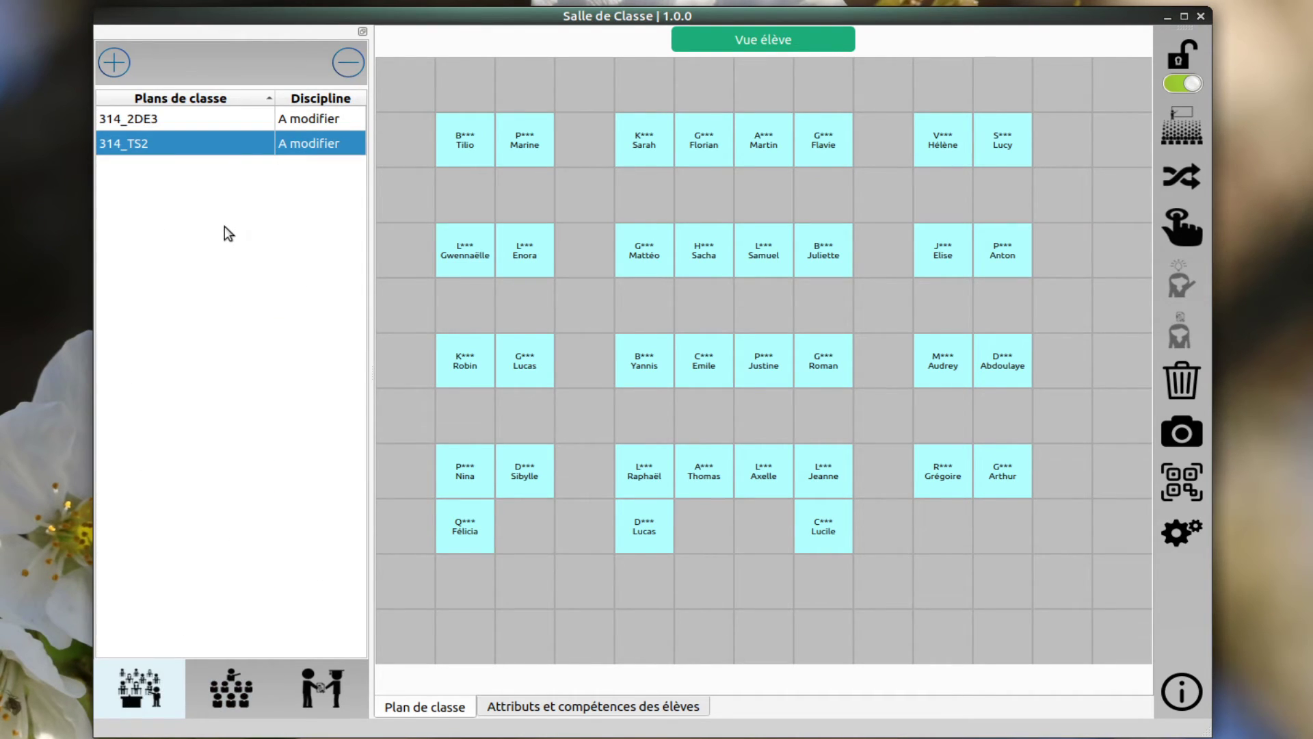
pyautogui.click(113, 64)
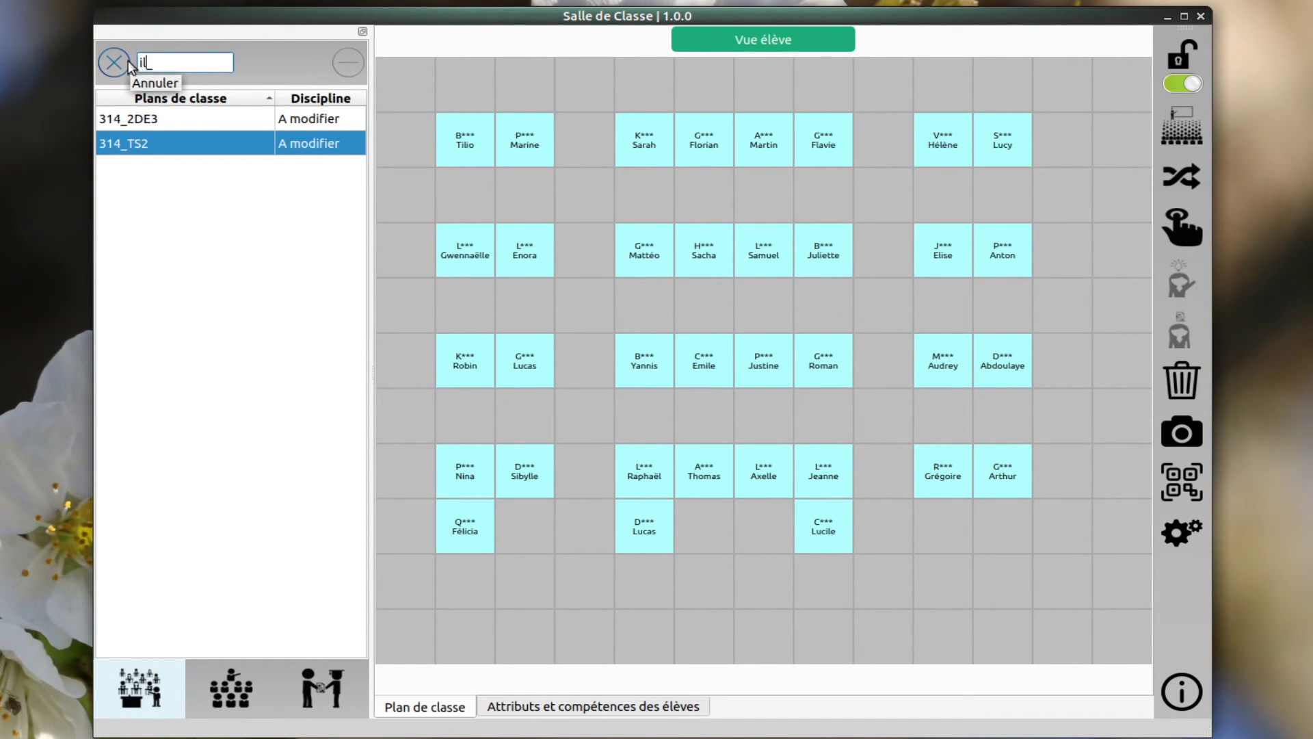
pyautogui.write('ilot_')
pyautogui.press('Return')
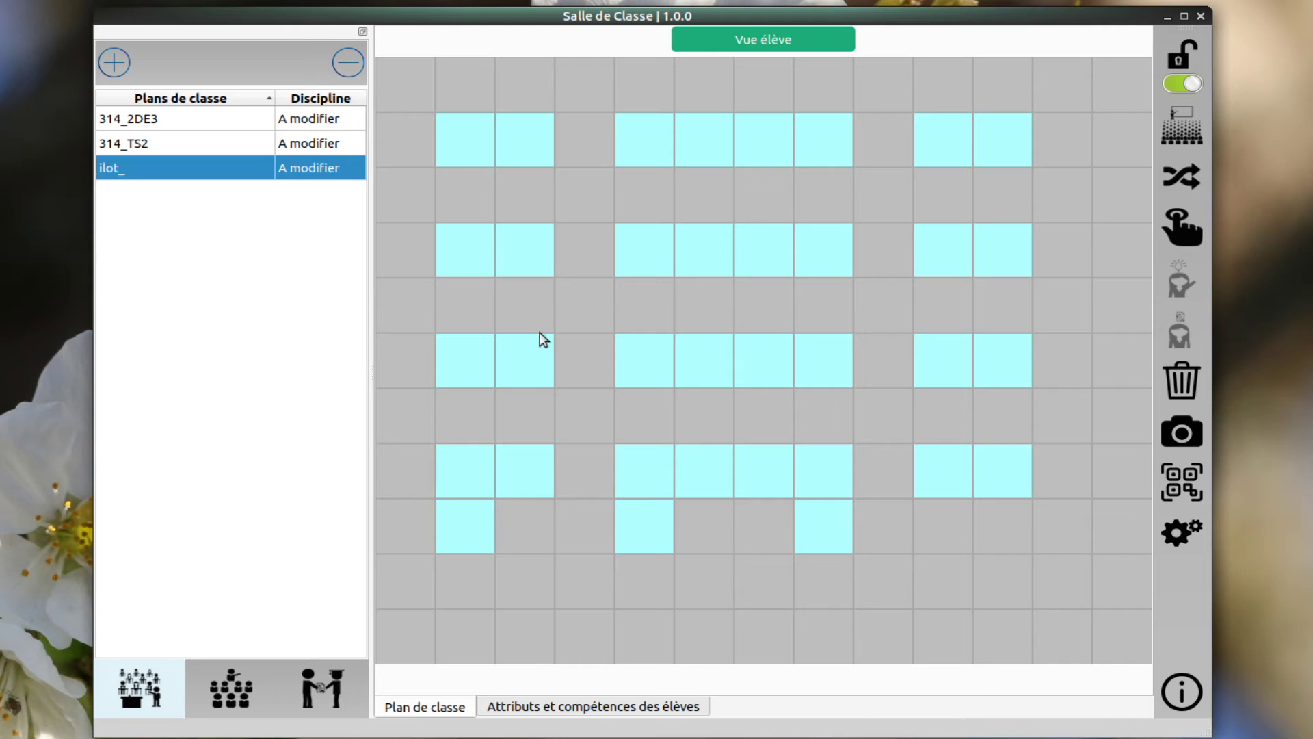
# Delete all the existing seats from the ilot_ plan and place a 2×2 island in columns 2–3, rows 3–4.
pyautogui.click(1190, 227)
pyautogui.click(1180, 387)
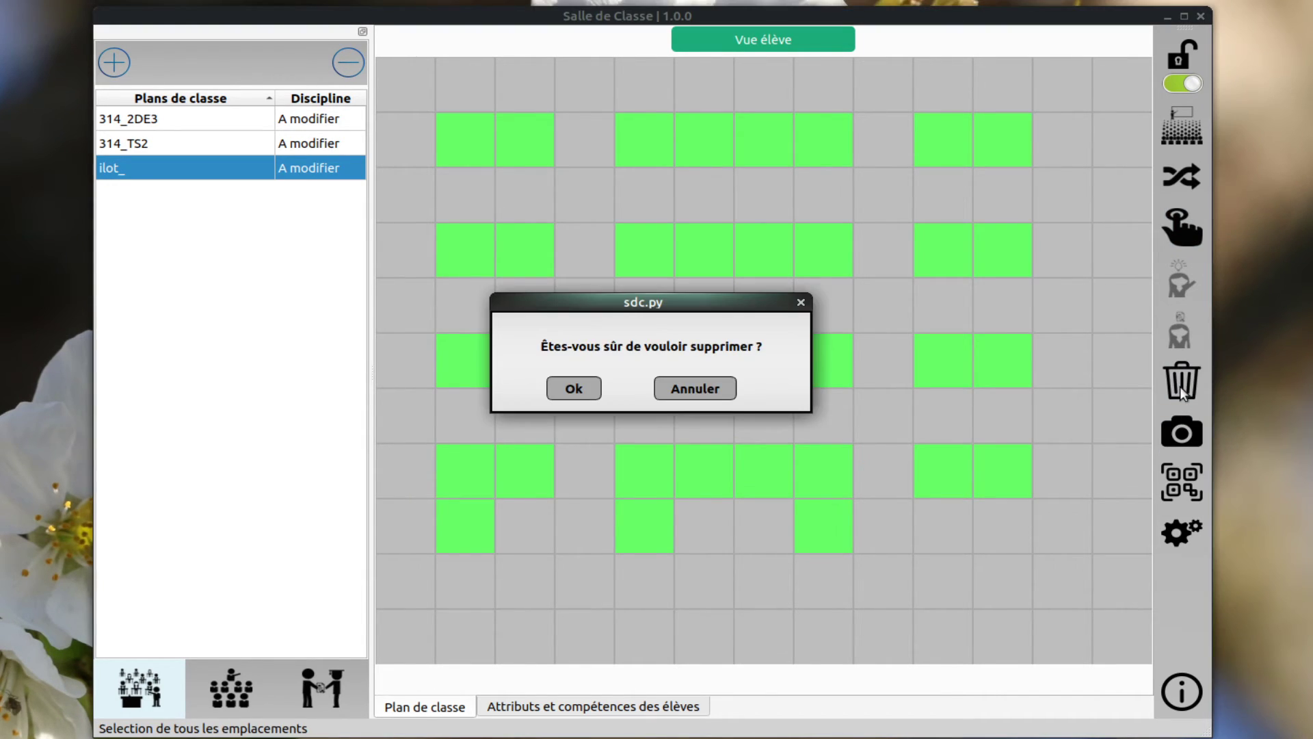
pyautogui.click(561, 390)
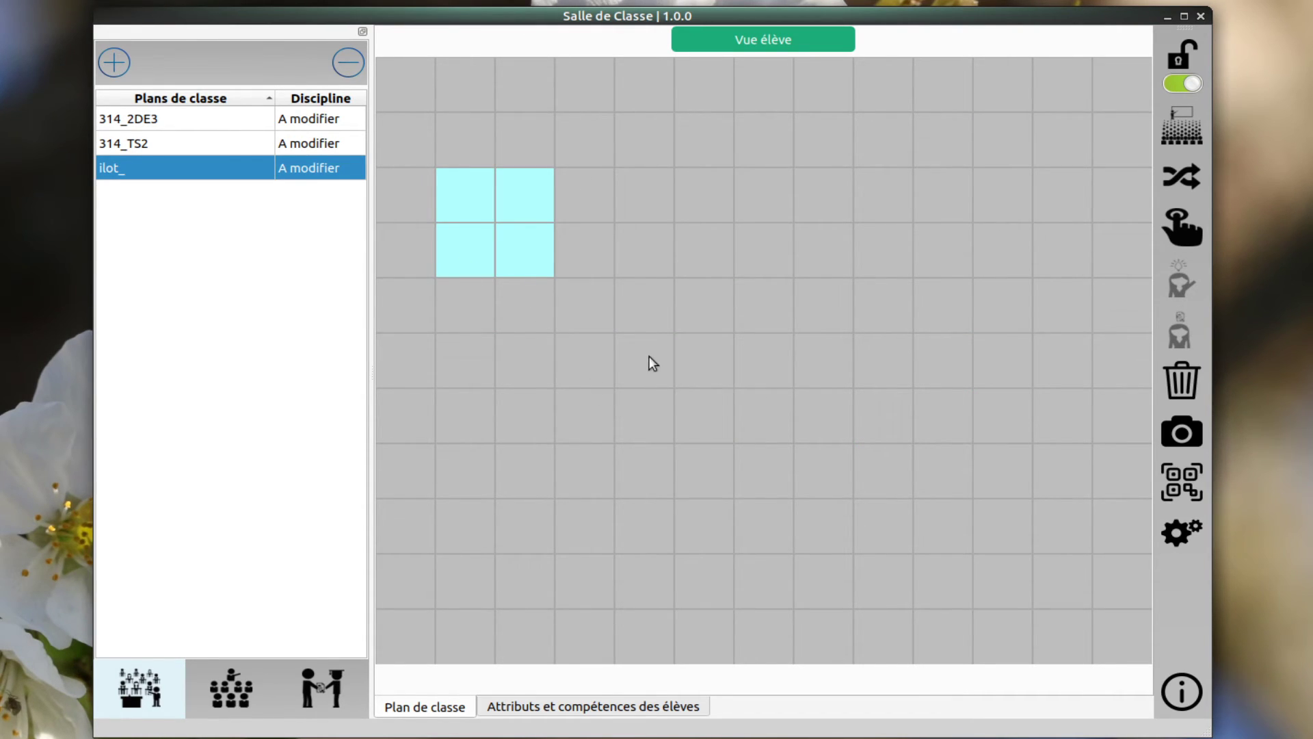
# Place a ring of eight seats around one empty cell in columns 5–7, rows 6–8 of the grid.
pyautogui.click(764, 361)
pyautogui.click(759, 414)
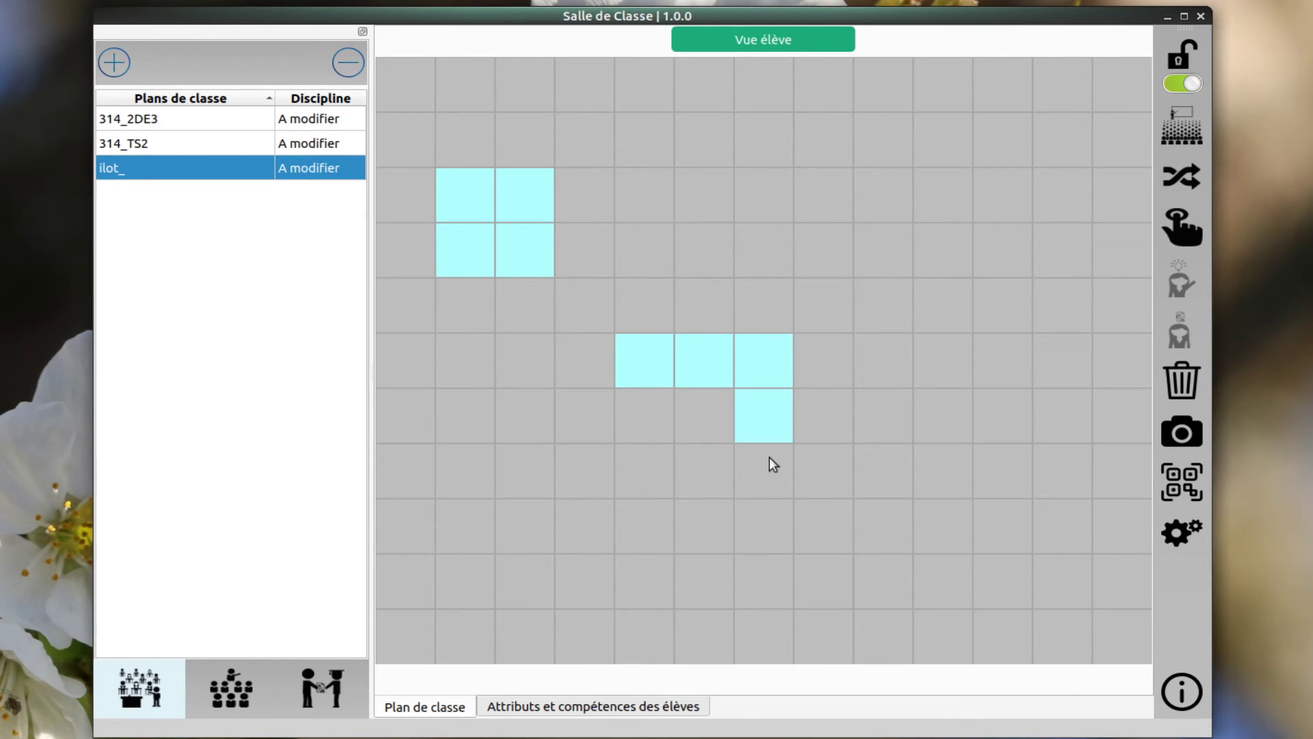
pyautogui.click(716, 486)
pyautogui.click(645, 416)
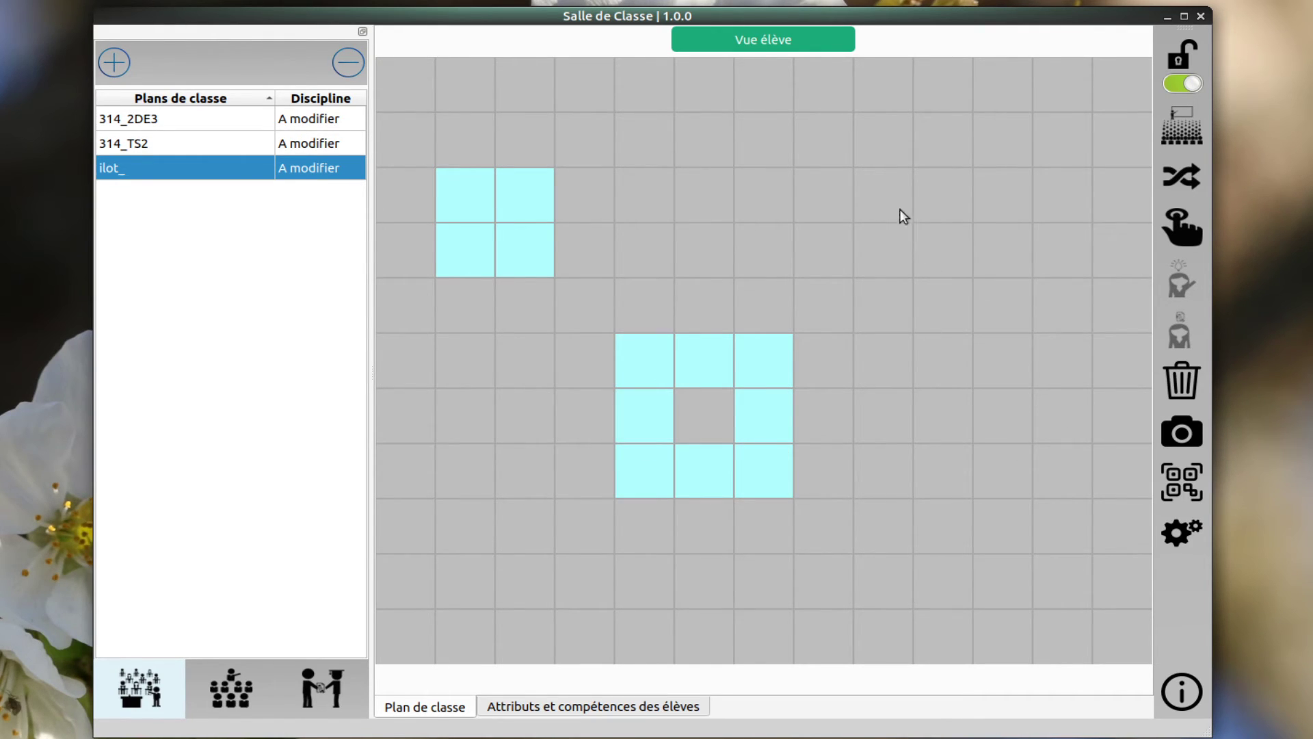
# Add 2×2 islands in columns 9–10, rows 3–4, and in columns 11–12 and 2–3, rows 9–10, plus two seats centred in row 1.
pyautogui.click(943, 199)
pyautogui.click(951, 253)
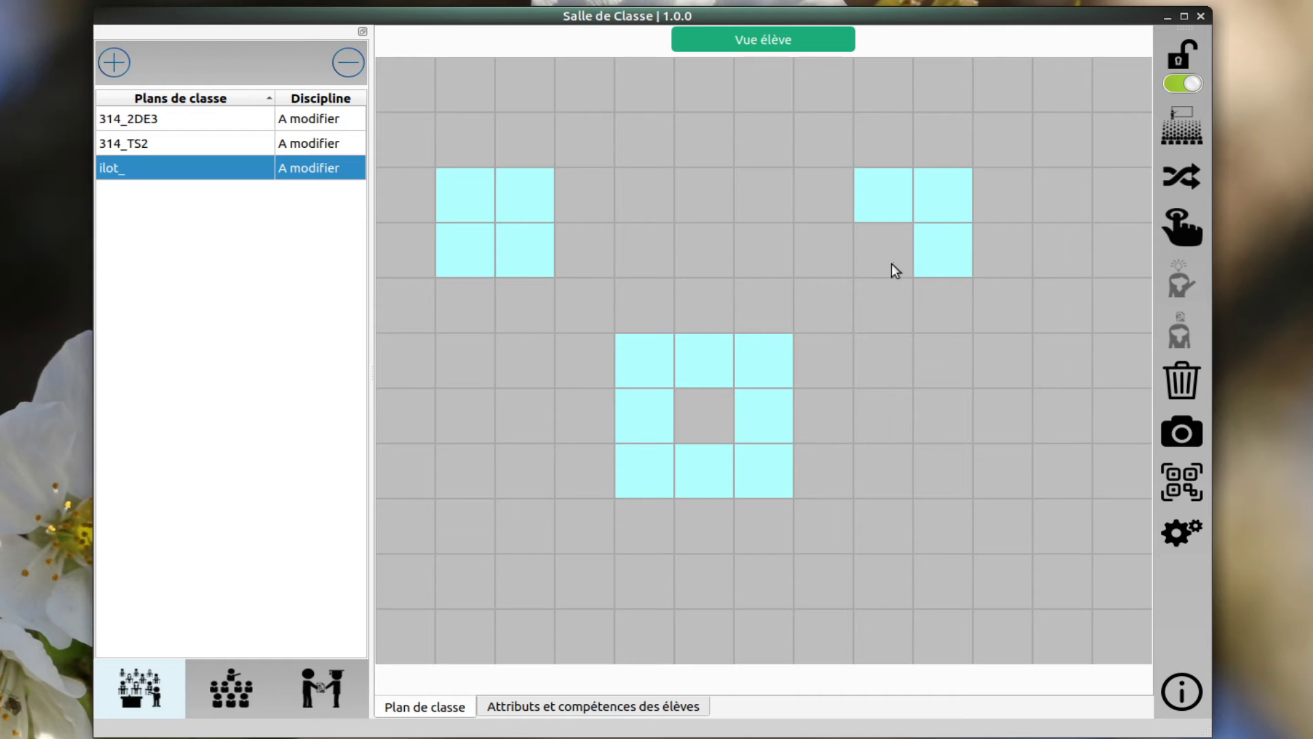
pyautogui.click(891, 264)
pyautogui.click(1063, 538)
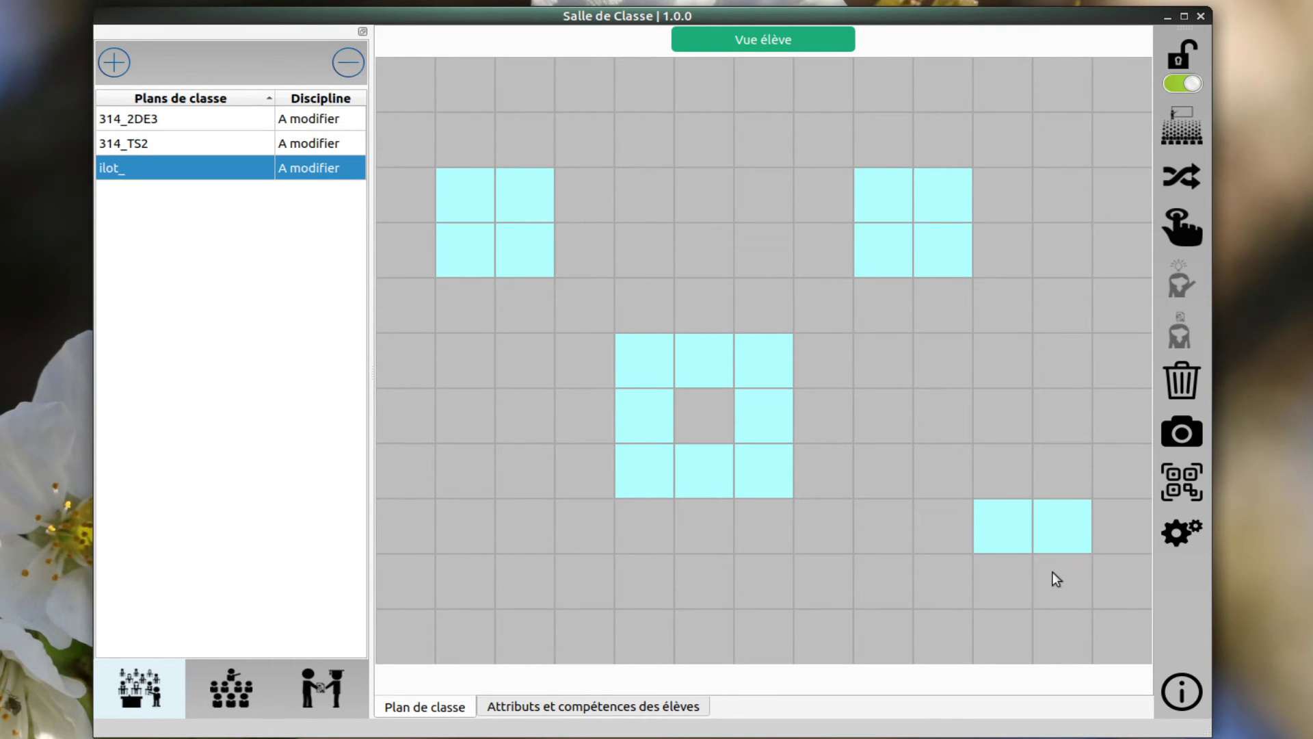
pyautogui.click(1052, 572)
pyautogui.click(1003, 591)
pyautogui.click(487, 589)
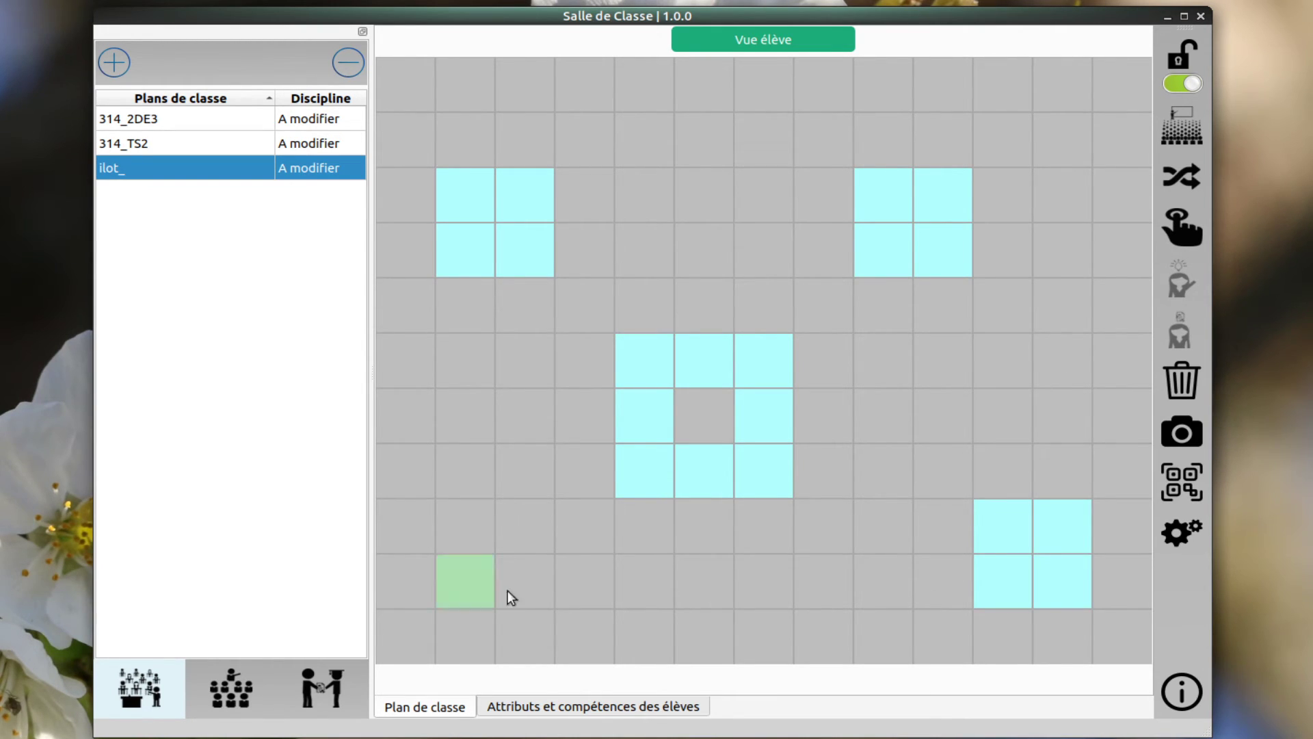
pyautogui.click(475, 526)
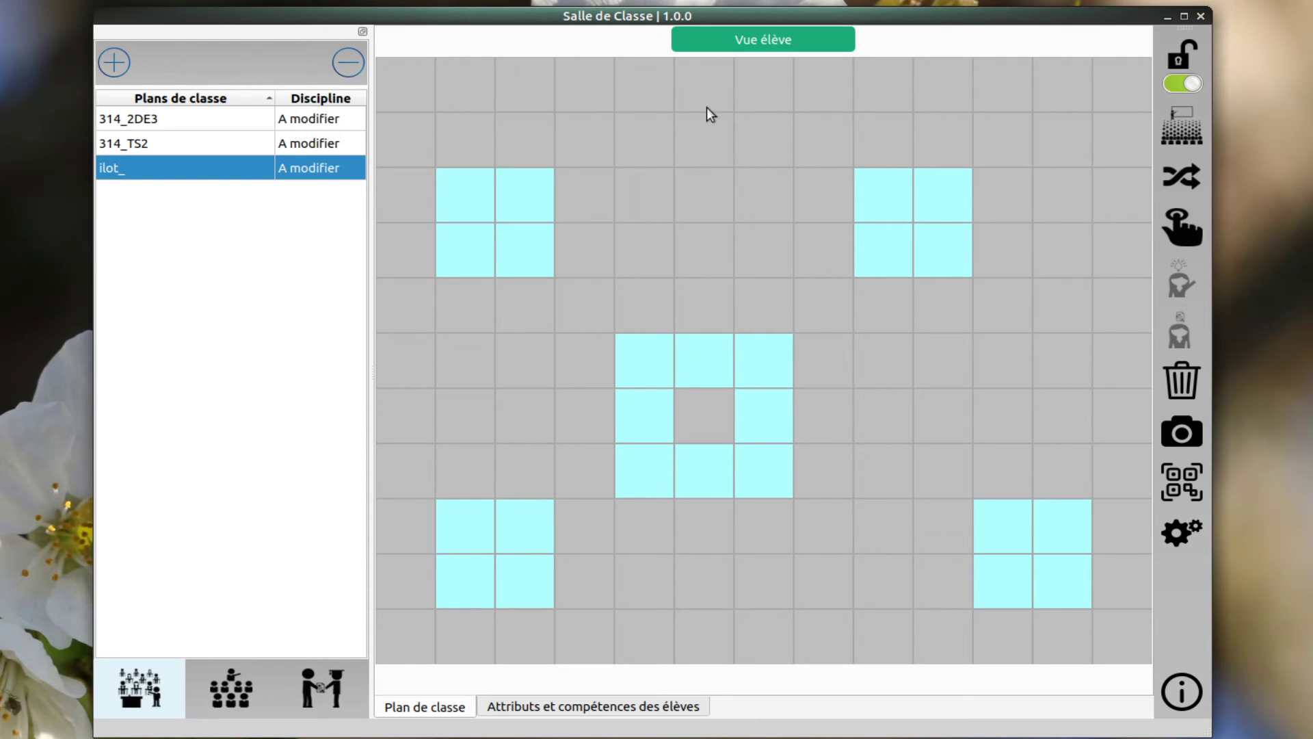
pyautogui.click(684, 96)
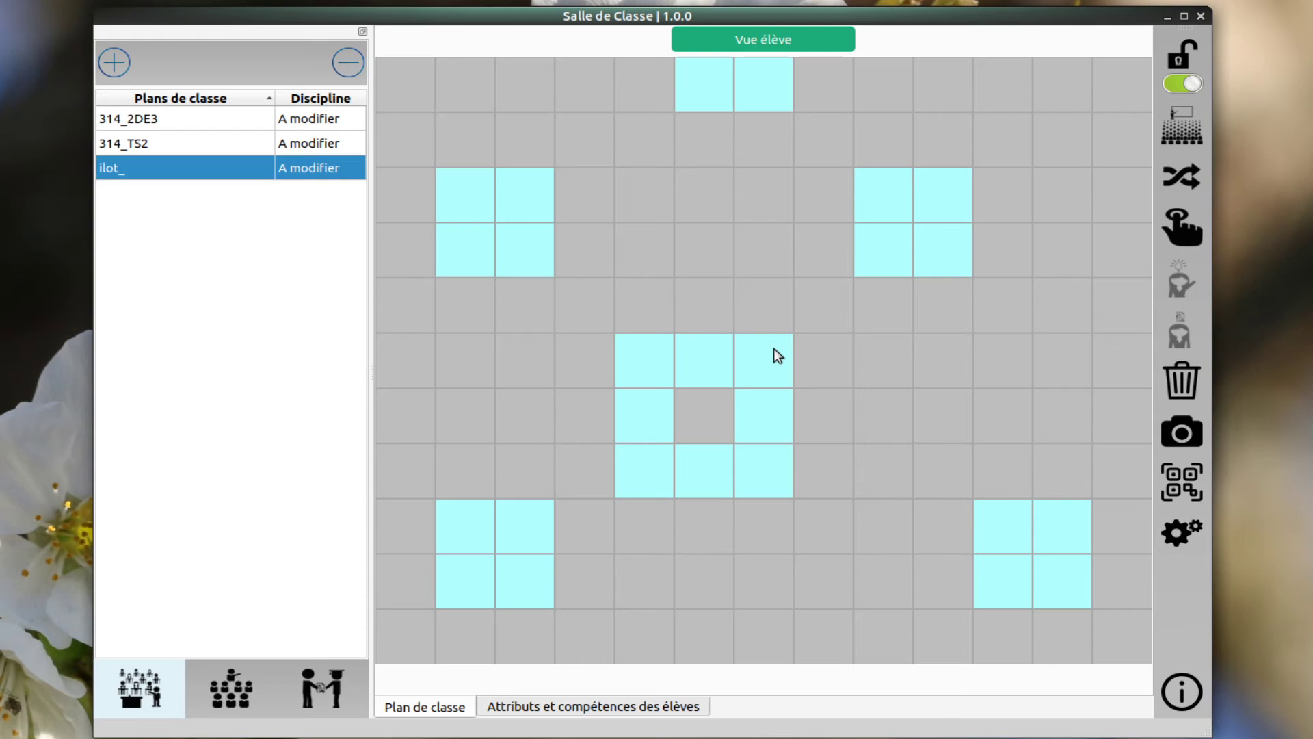
# Create a group named TS2_grp1 from the first twenty TS2 students, together with its complementary group.
pyautogui.click(252, 692)
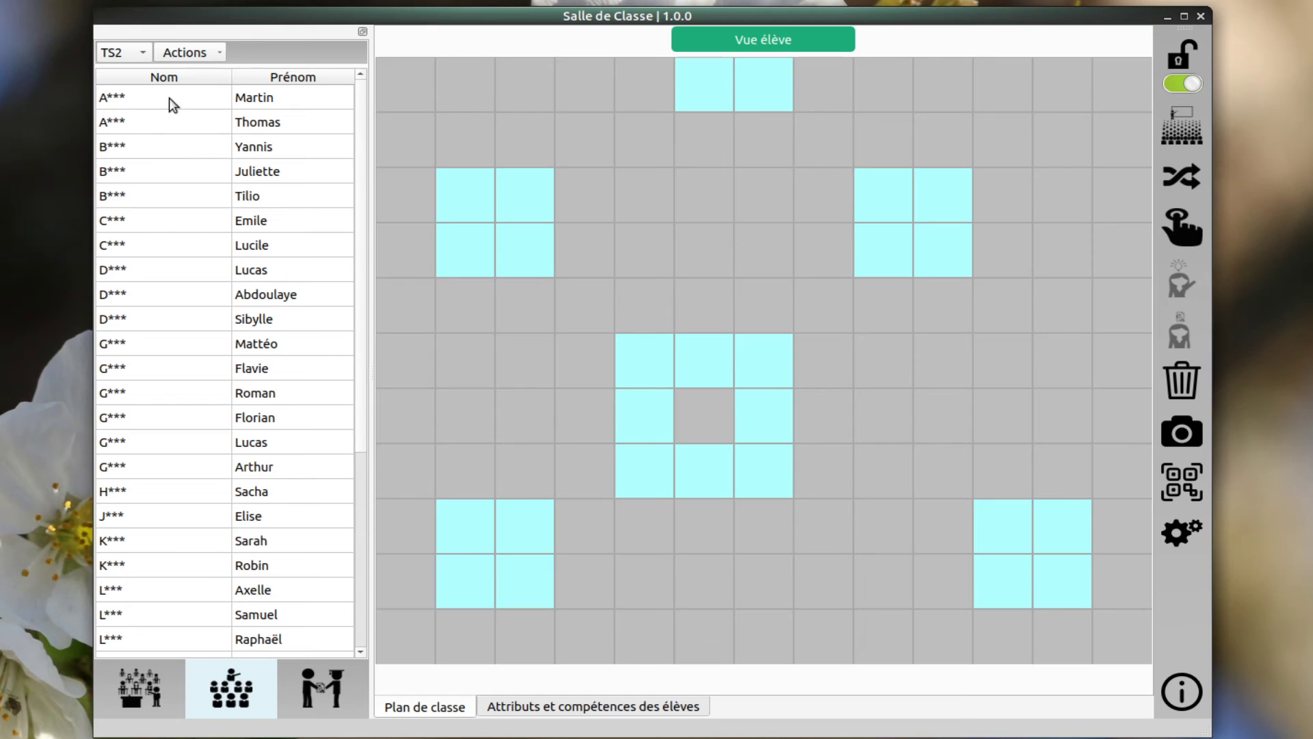
pyautogui.moveTo(155, 97); pyautogui.dragTo(156, 565)
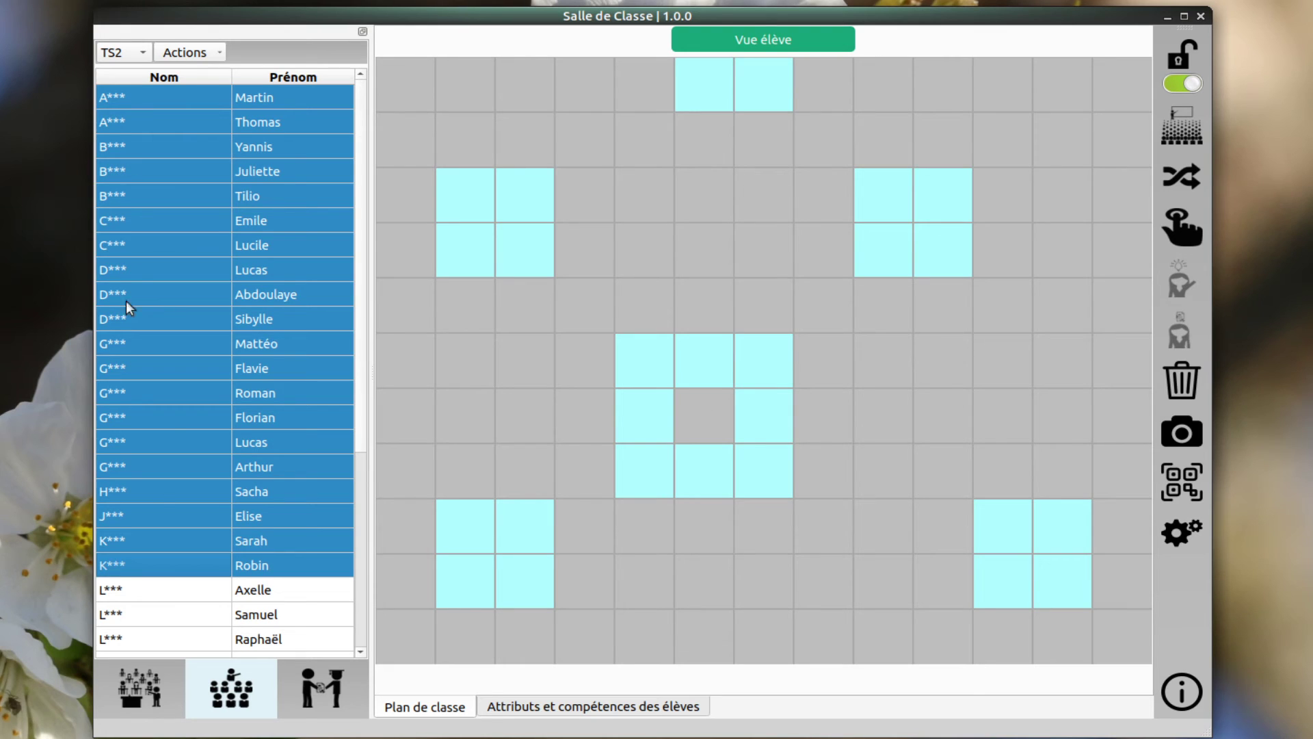
pyautogui.click(209, 53)
pyautogui.click(229, 89)
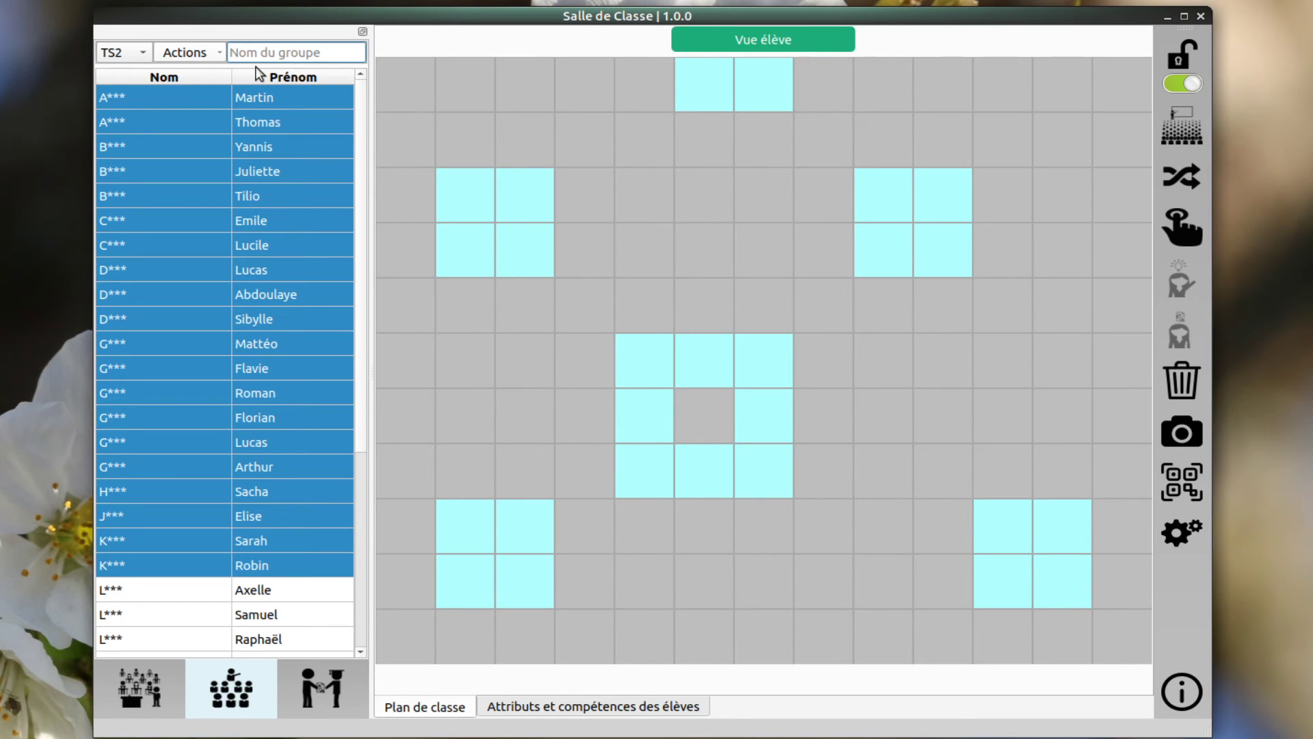
pyautogui.write('TS2_grp1')
pyautogui.press('Return')
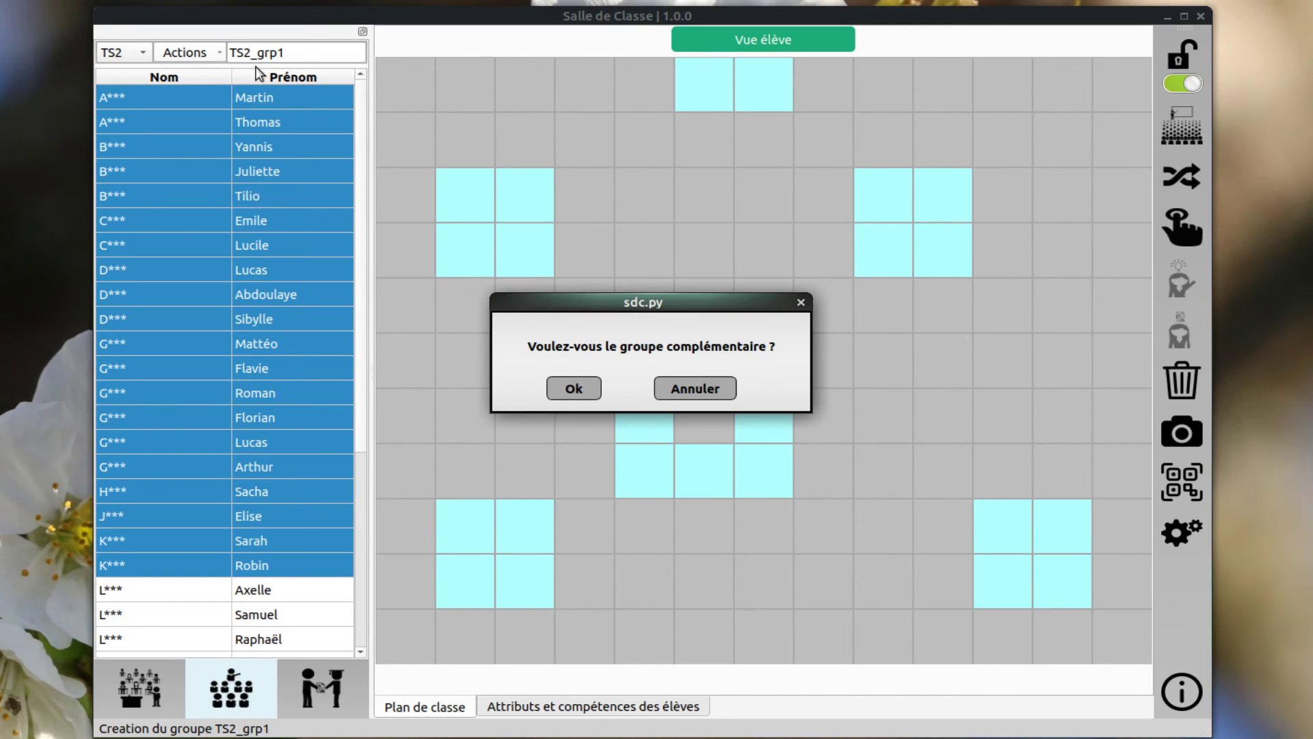
pyautogui.click(580, 390)
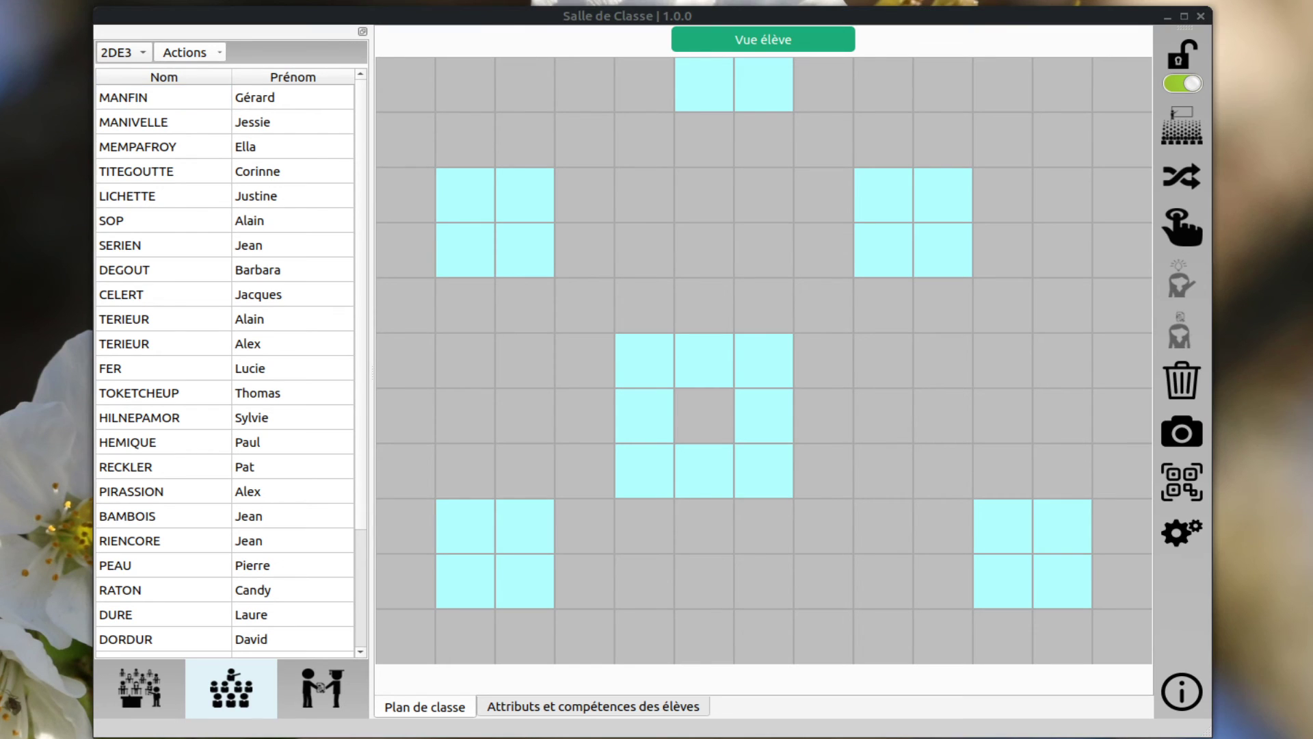
# Display the complementary TS2 group and automatically place its students on the ilot_ plan.
pyautogui.click(130, 48)
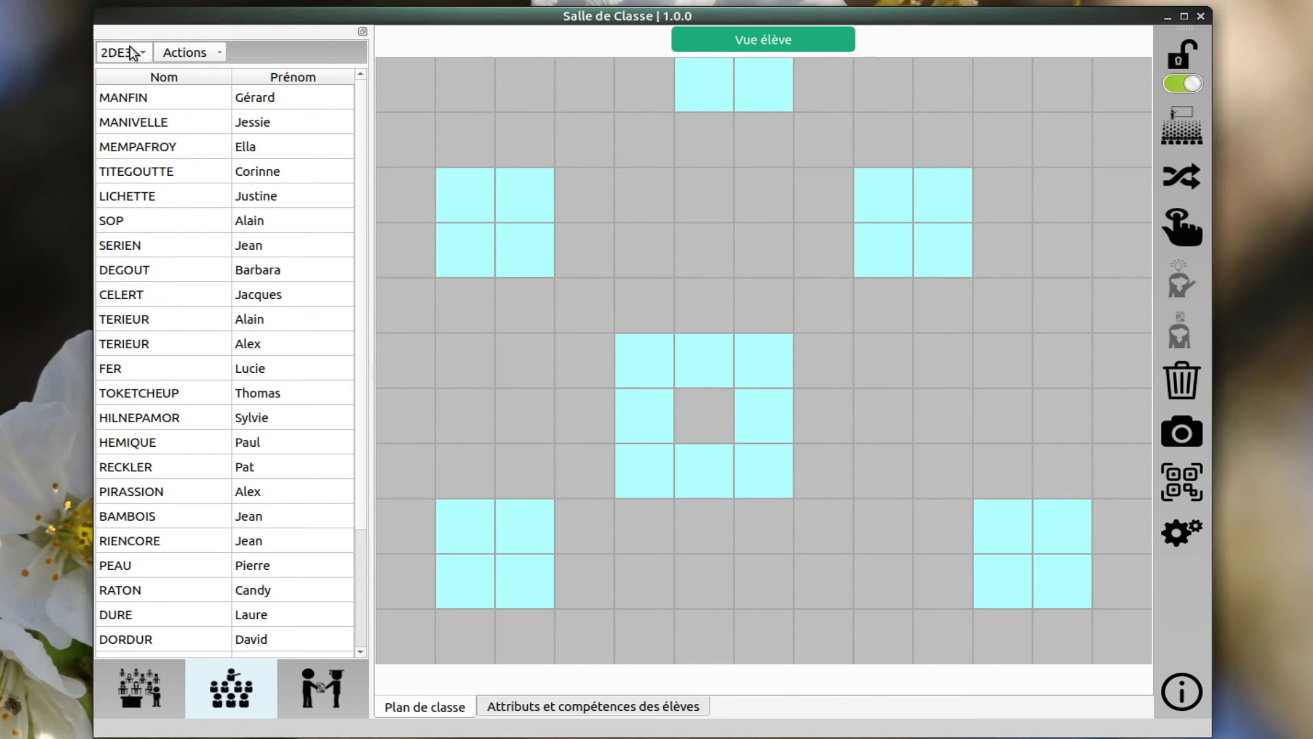
pyautogui.click(134, 96)
pyautogui.click(131, 51)
pyautogui.click(129, 73)
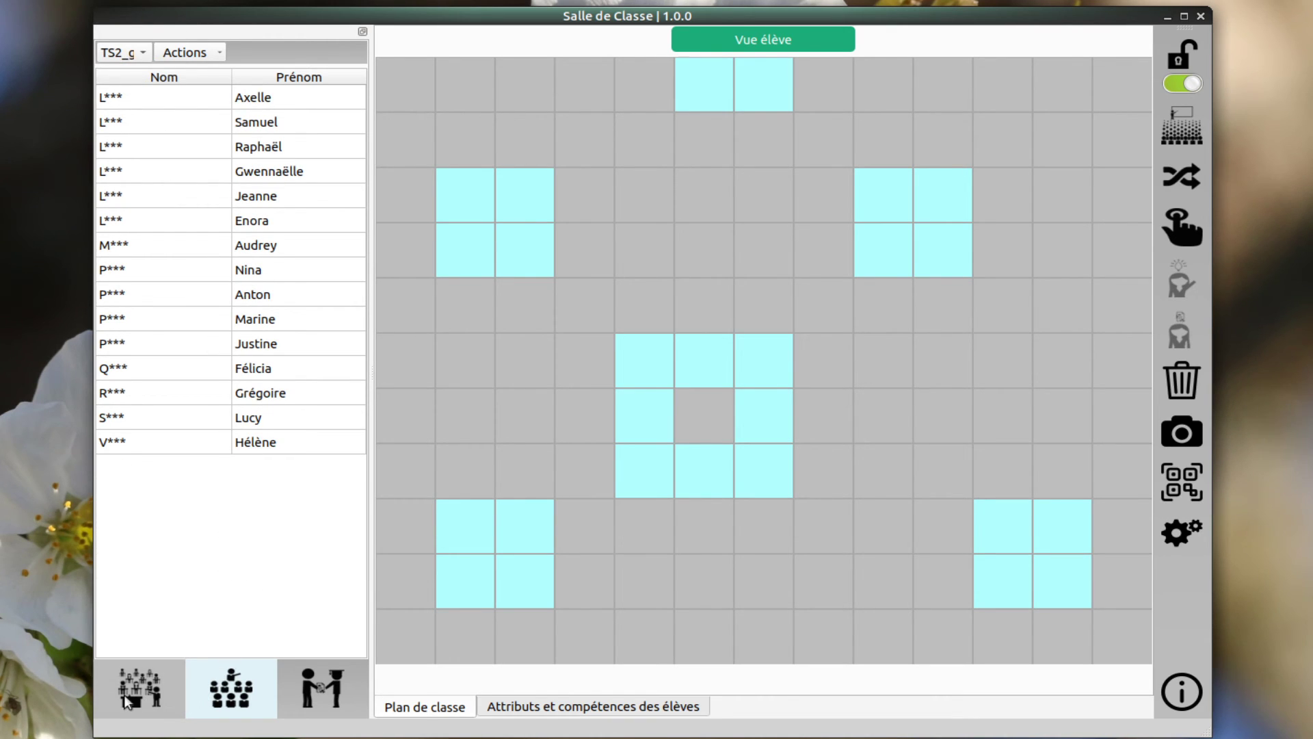
pyautogui.click(204, 51)
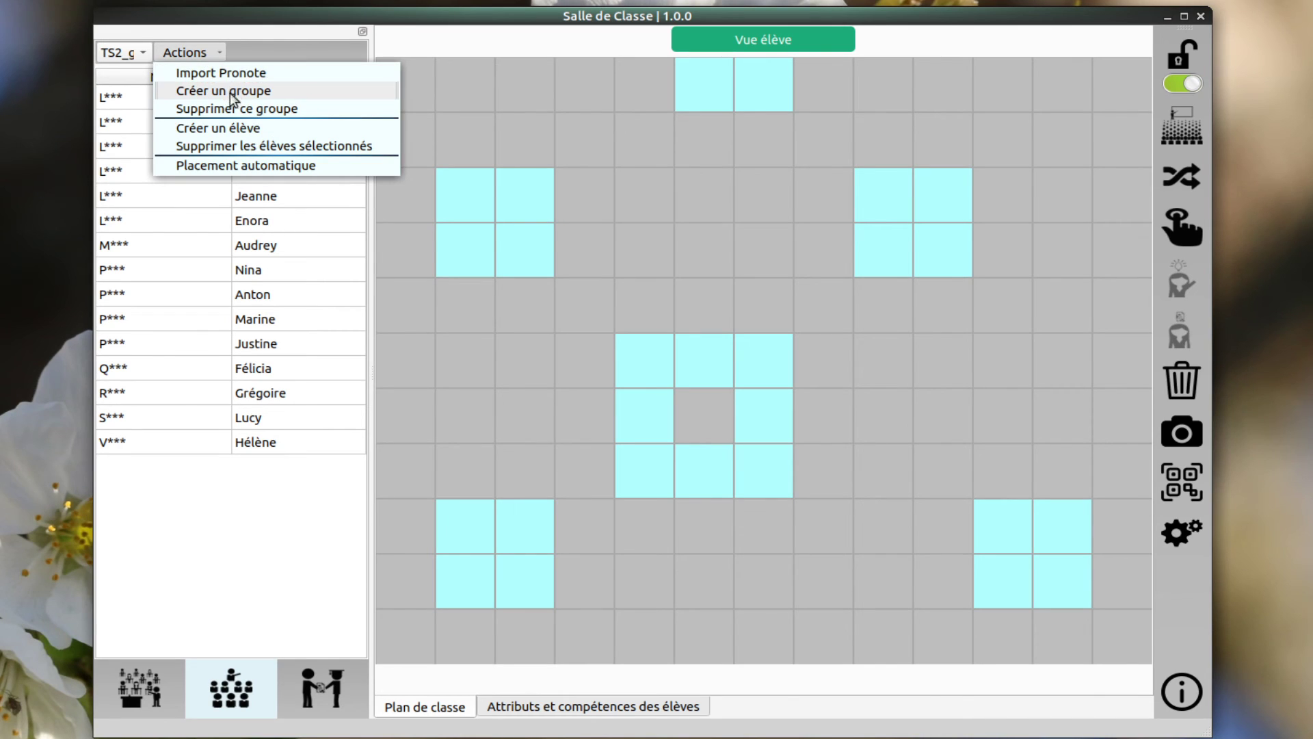
pyautogui.click(230, 164)
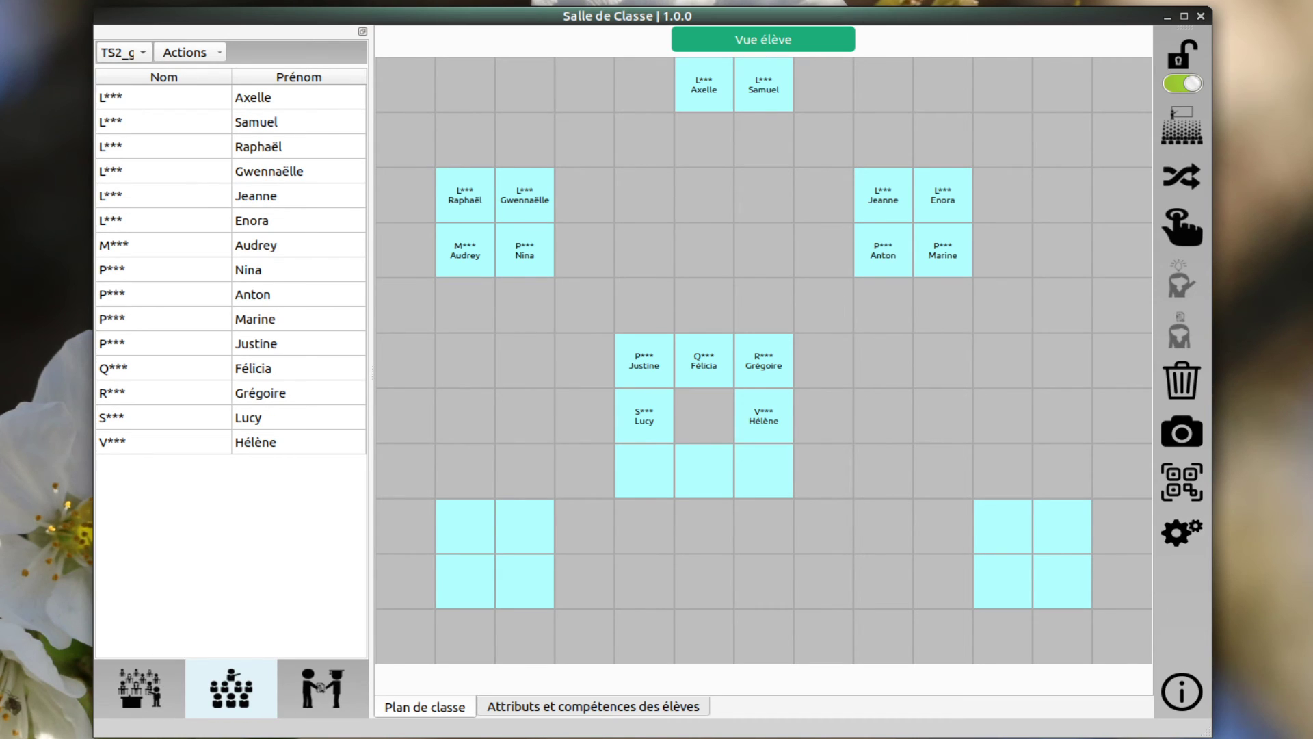
# Add a new class plan named ilot_TS2_gp1 to the list of plans.
pyautogui.click(140, 688)
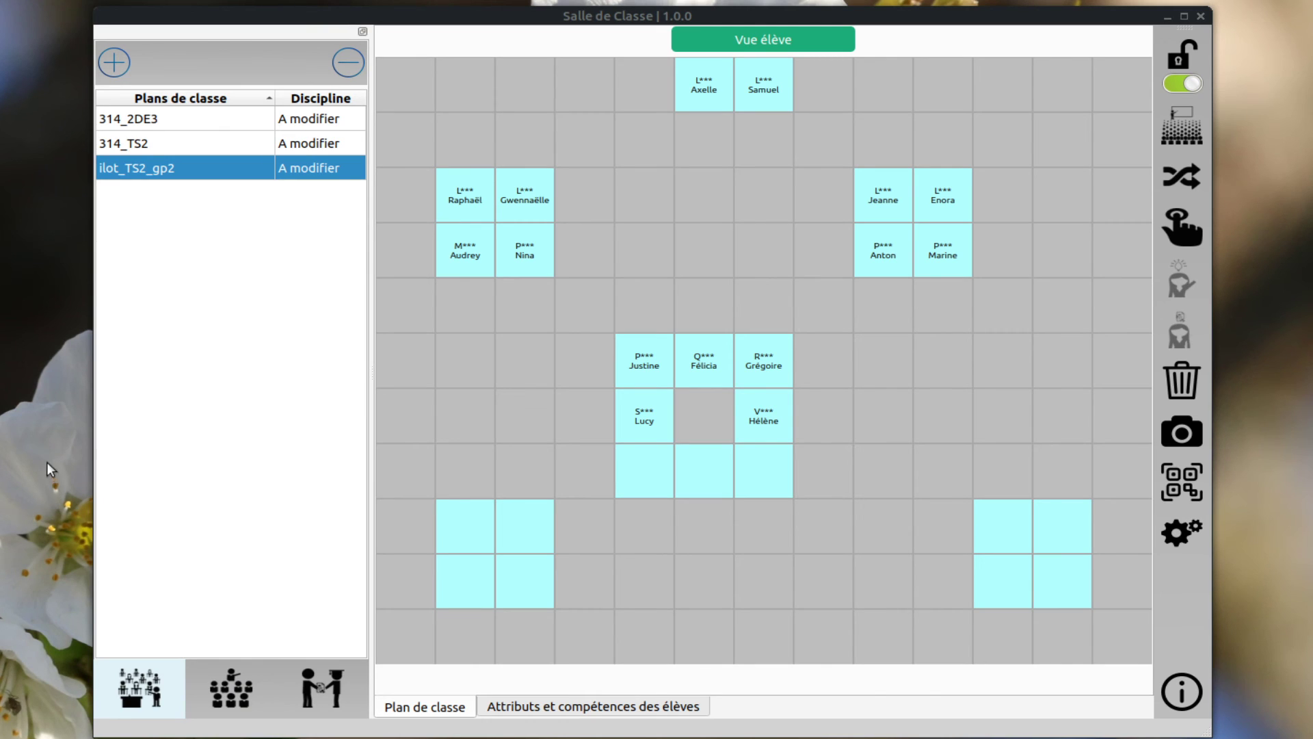
pyautogui.click(121, 63)
pyautogui.write('ilot_TS2_gp1')
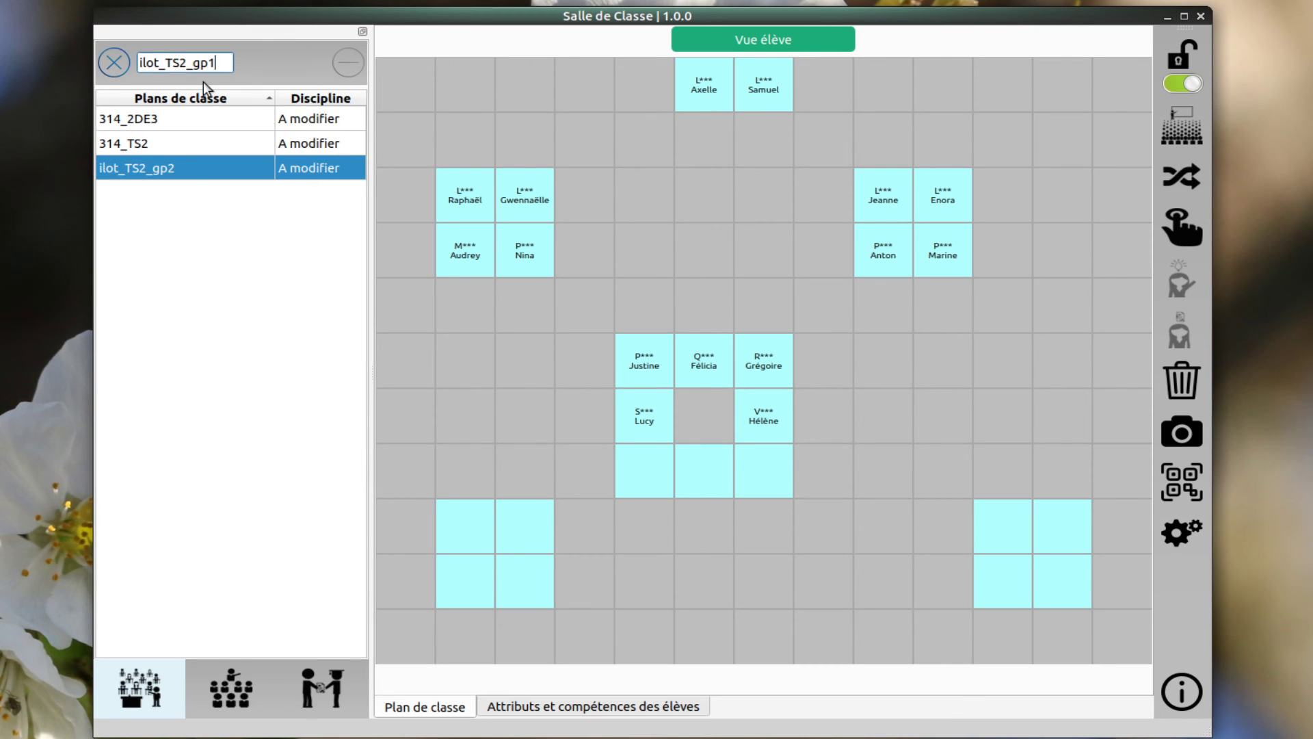
pyautogui.press('Return')
# Display the TS2_grp1 group and automatically place its students on the ilot_TS2_gp1 plan.
pyautogui.click(252, 686)
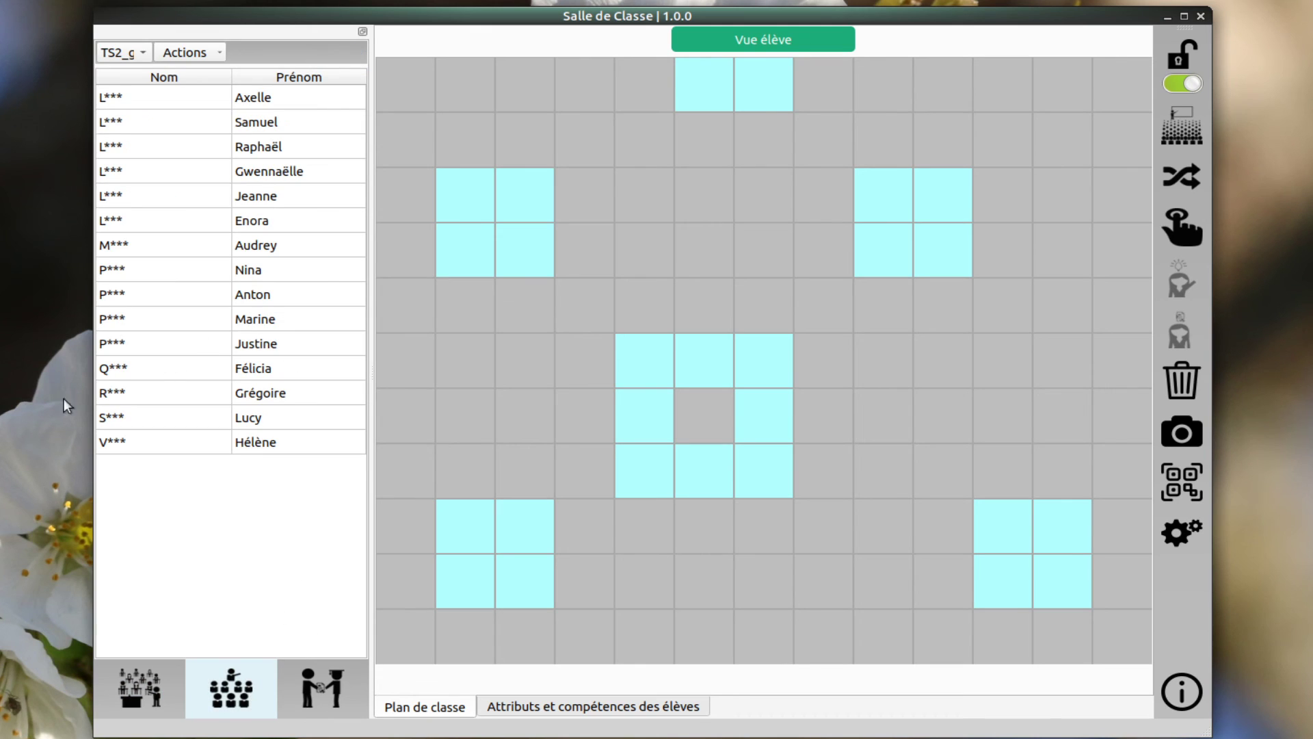
pyautogui.click(171, 51)
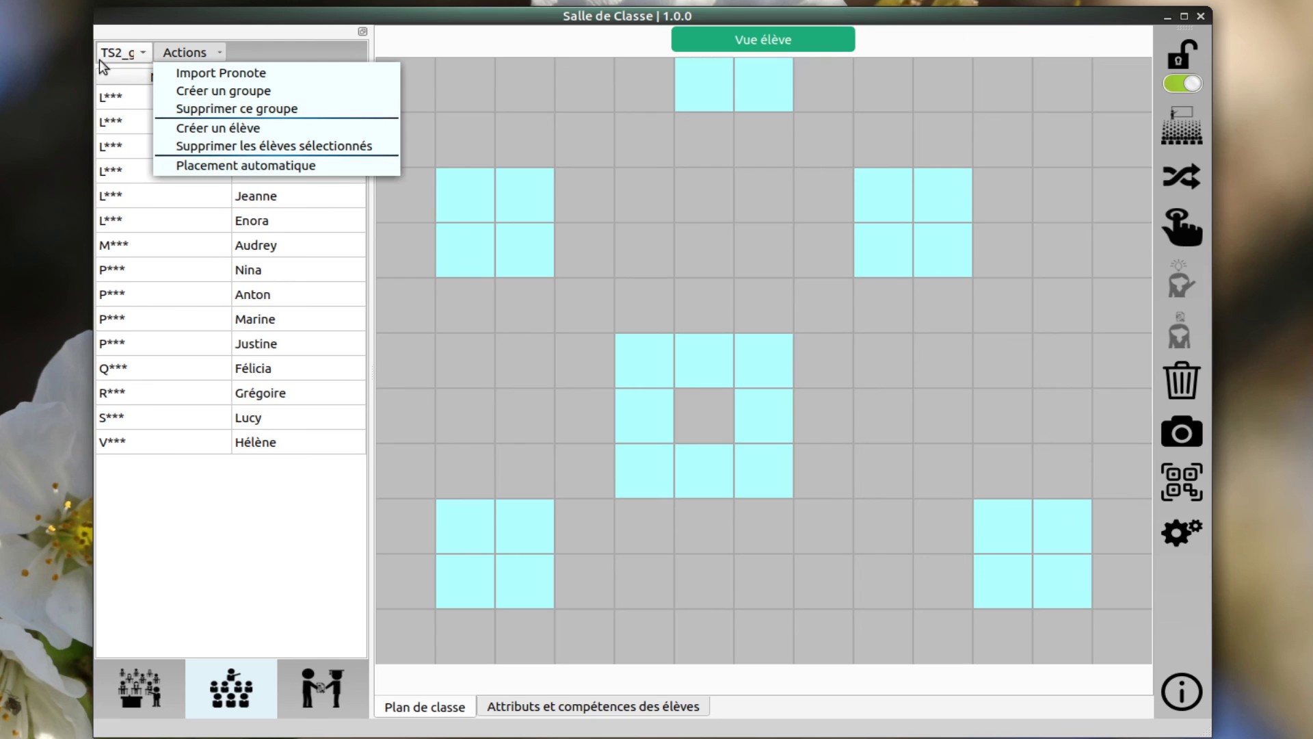
pyautogui.click(130, 52)
pyautogui.click(131, 52)
pyautogui.click(136, 30)
pyautogui.click(204, 54)
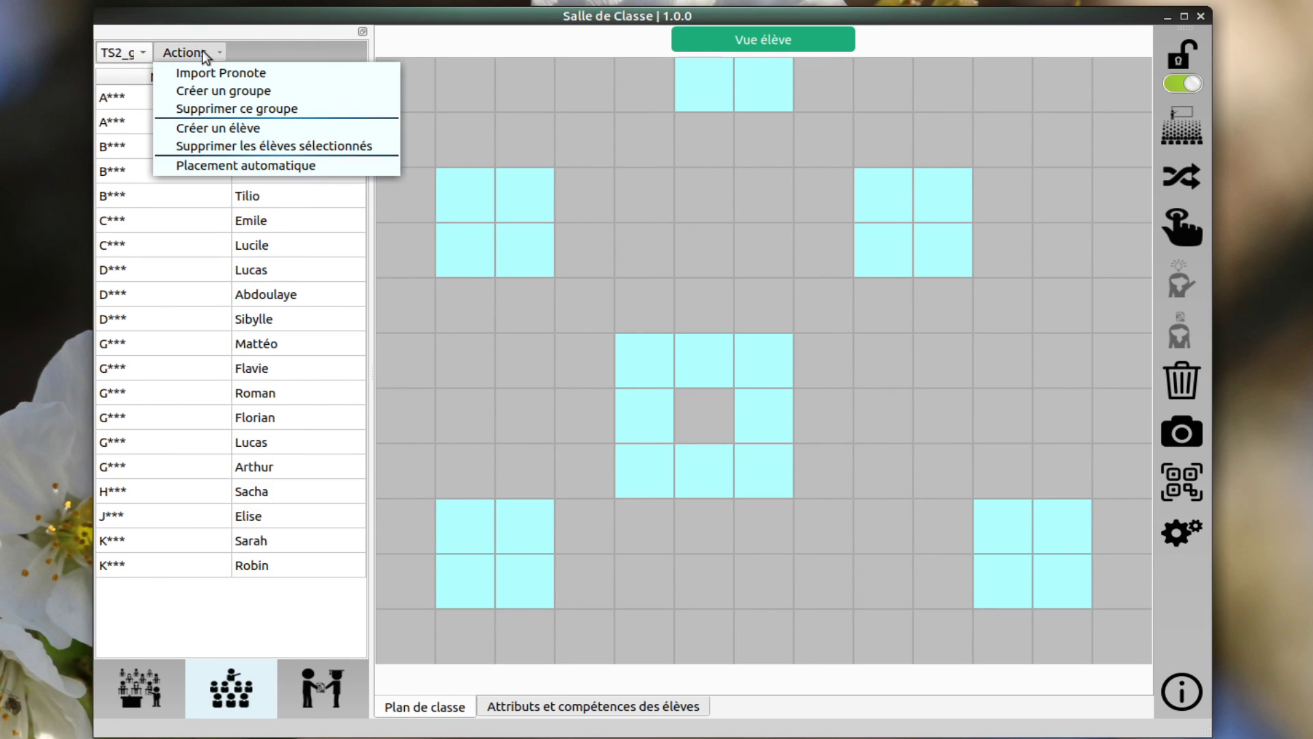
pyautogui.click(216, 164)
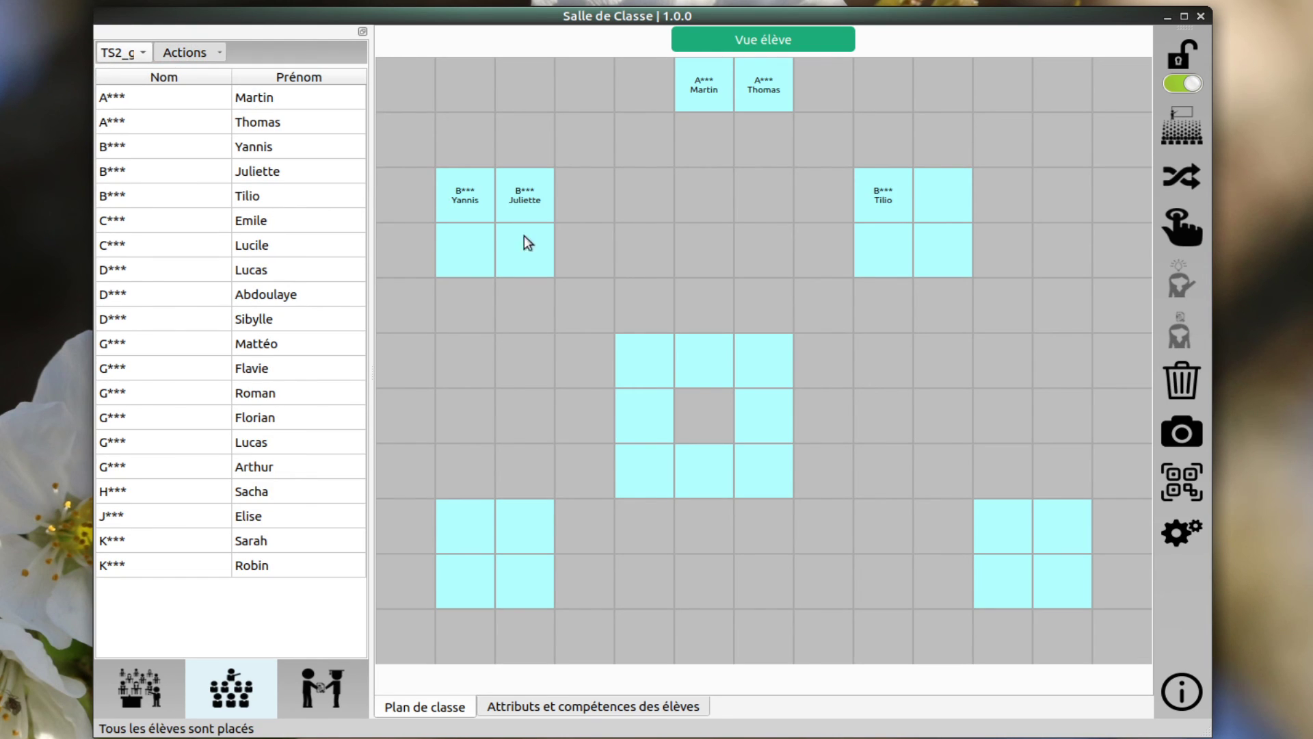
# Set the discipline of the 314_TS2 class plan to Mathématiques.
pyautogui.click(141, 687)
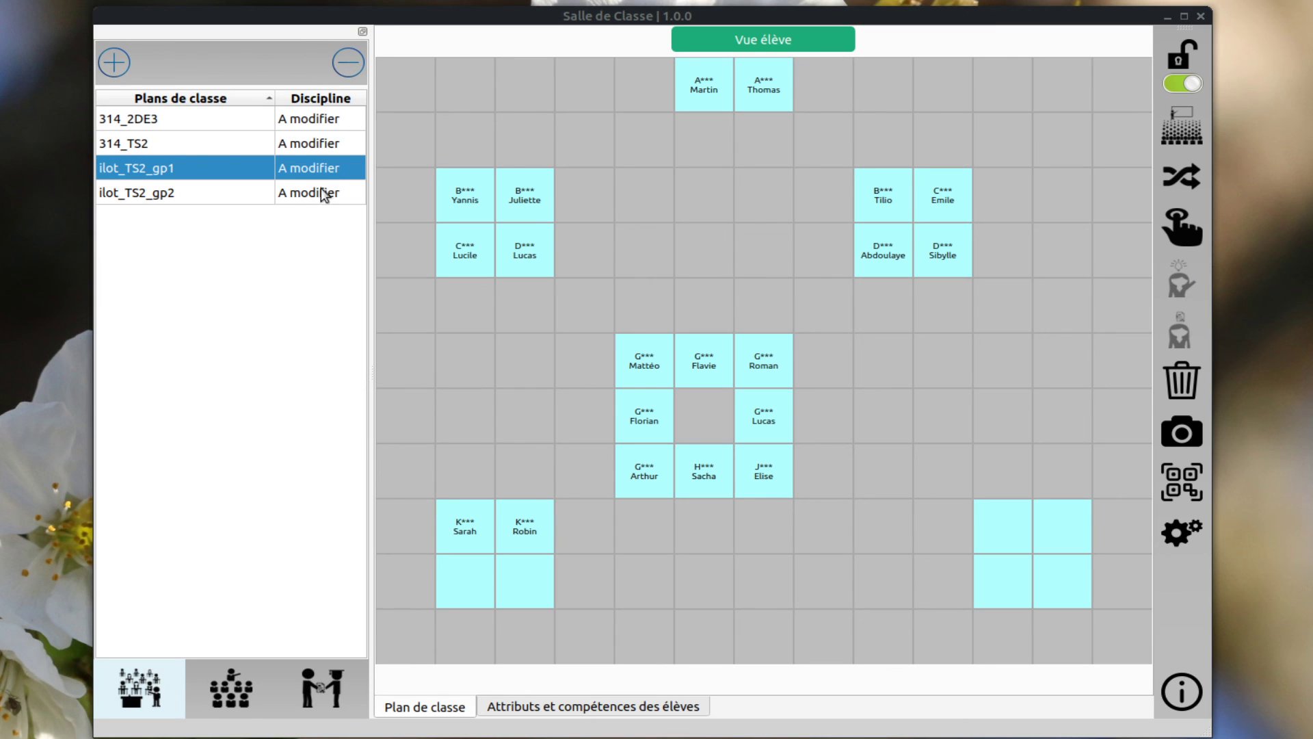
pyautogui.doubleClick(313, 142)
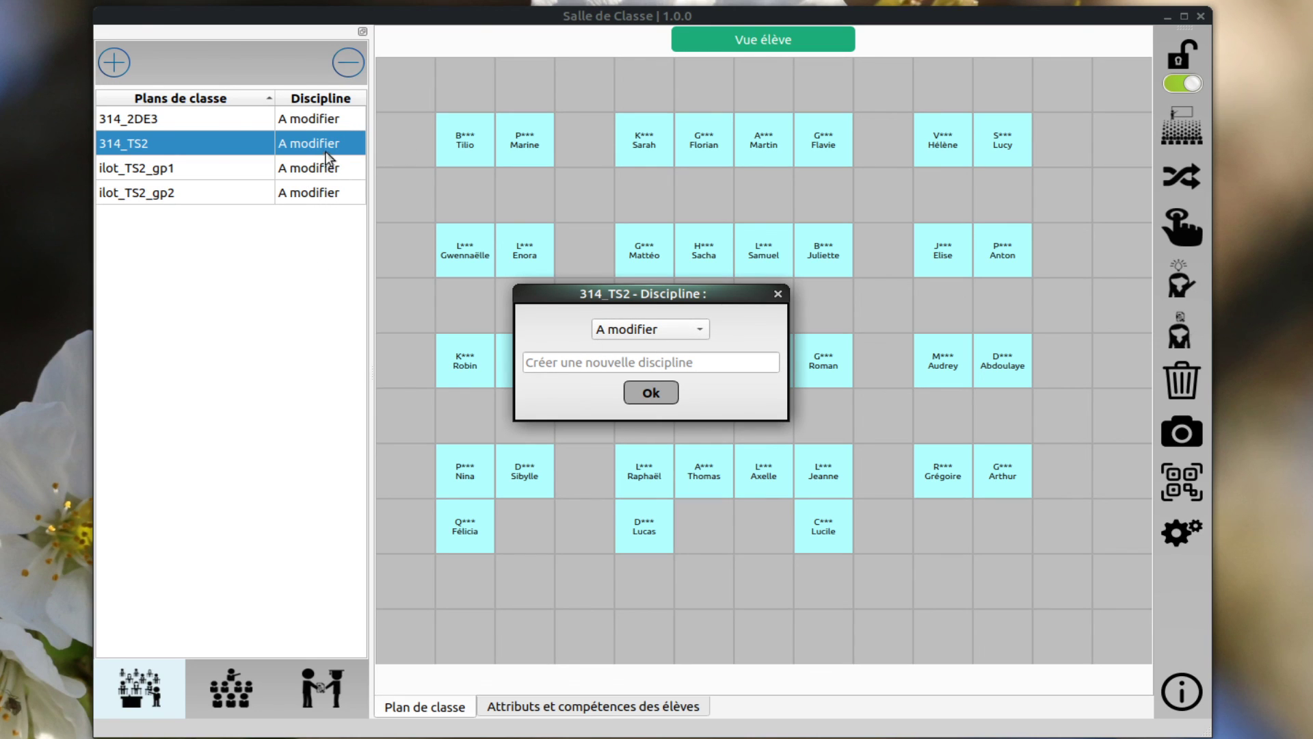
pyautogui.click(672, 333)
pyautogui.click(658, 353)
pyautogui.click(651, 392)
# Set the discipline of the 314_2DE3 class plan to Vie de classe.
pyautogui.doubleClick(330, 117)
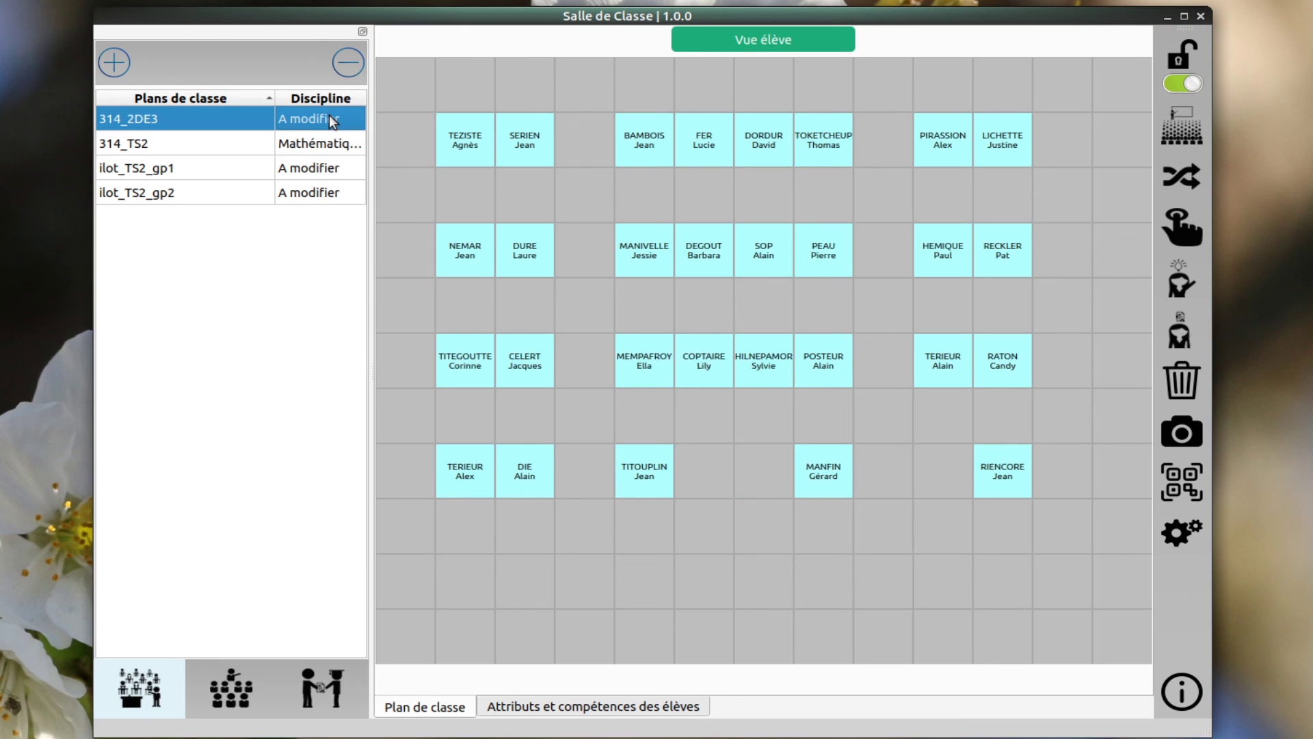
pyautogui.click(664, 332)
pyautogui.click(655, 371)
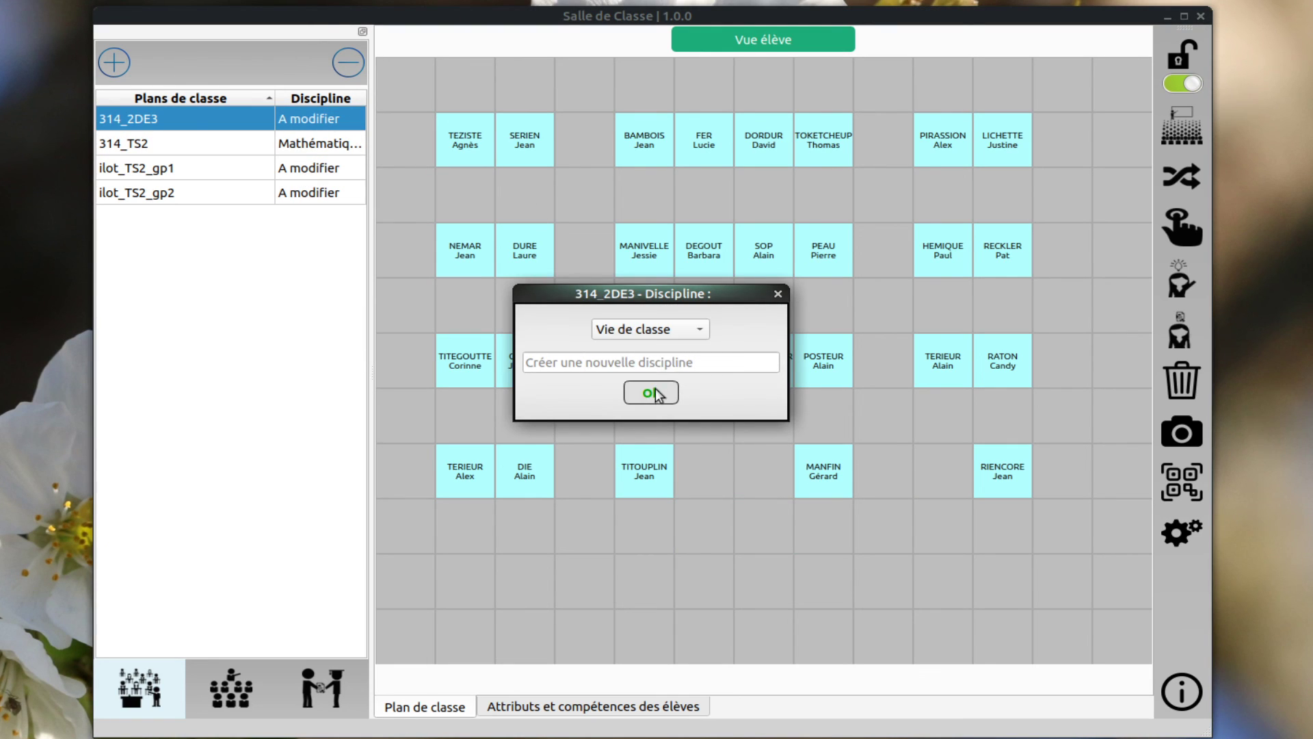
pyautogui.click(653, 393)
# Assign the Mathématiques discipline to both island plans, ilot_TS2_gp1 and ilot_TS2_gp2.
pyautogui.doubleClick(331, 165)
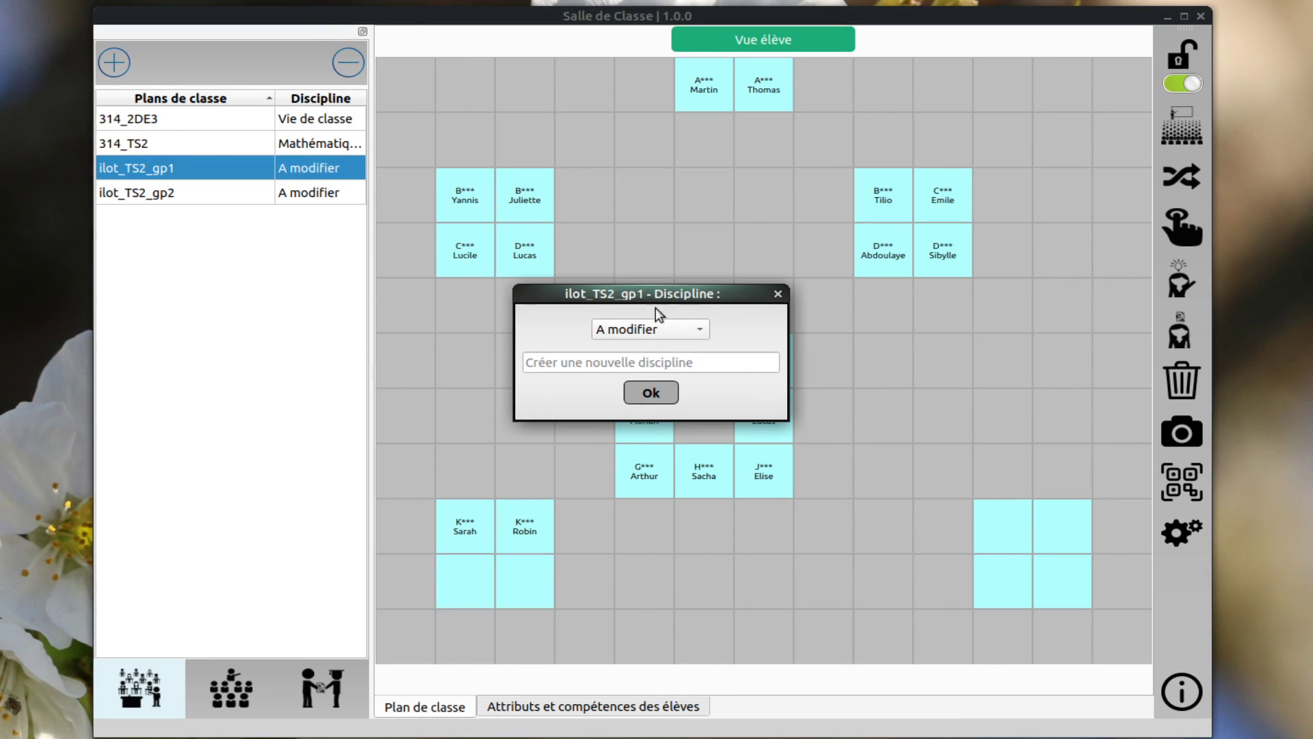
pyautogui.click(661, 331)
pyautogui.click(661, 346)
pyautogui.click(656, 392)
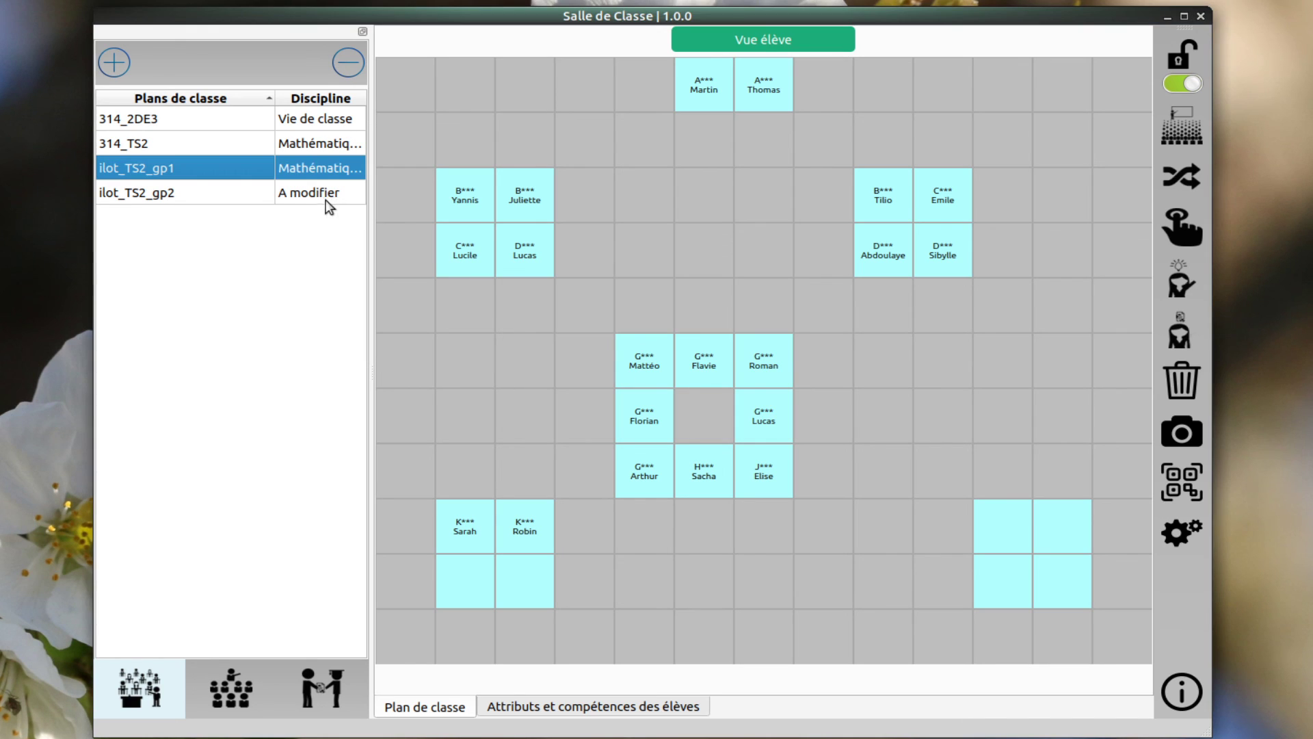
pyautogui.doubleClick(321, 198)
pyautogui.click(660, 330)
pyautogui.click(658, 350)
pyautogui.click(658, 395)
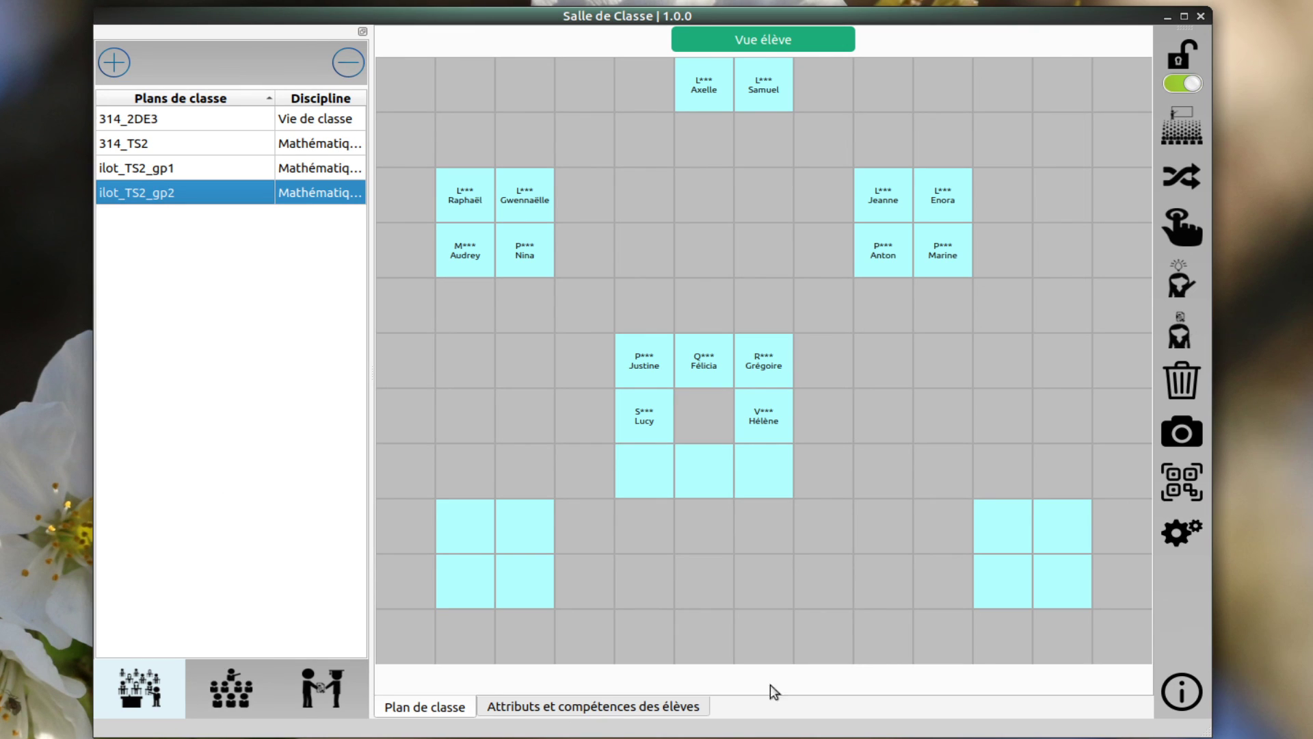
# Open the application's À propos information to view its credits, documentation links, licence and version.
pyautogui.click(1197, 694)
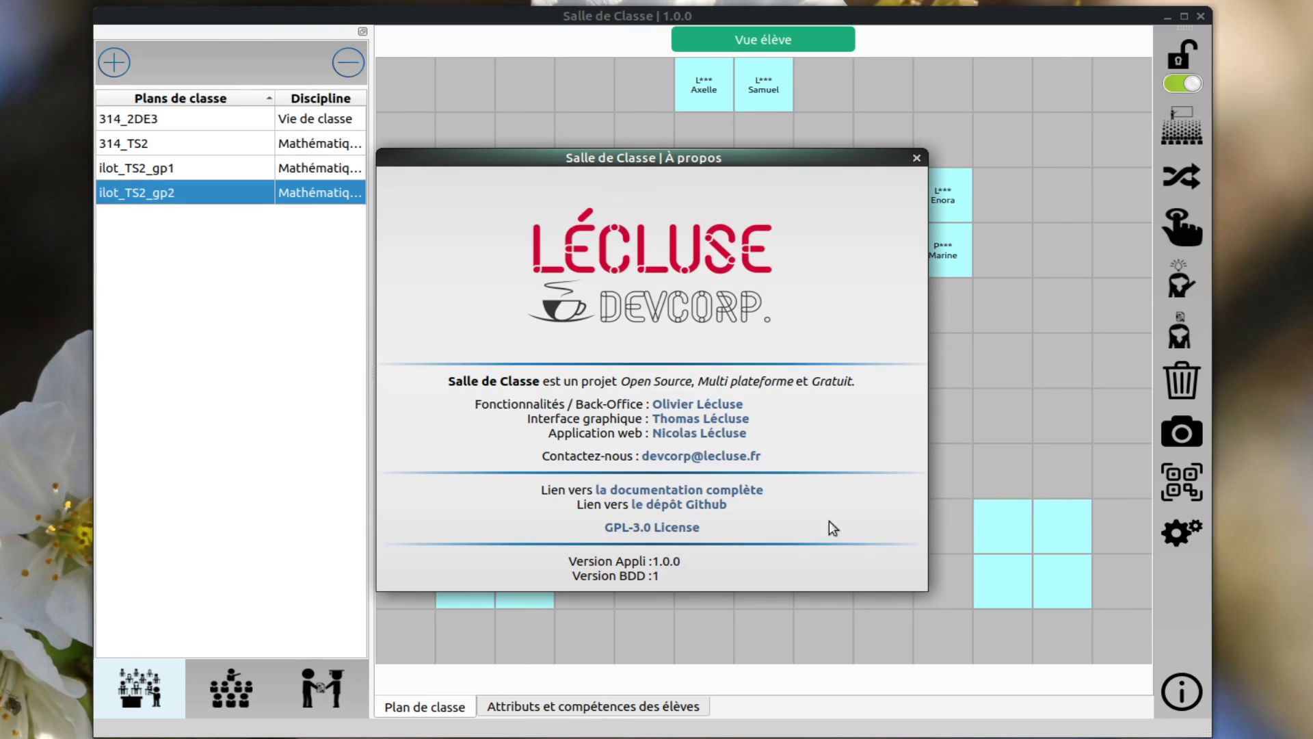